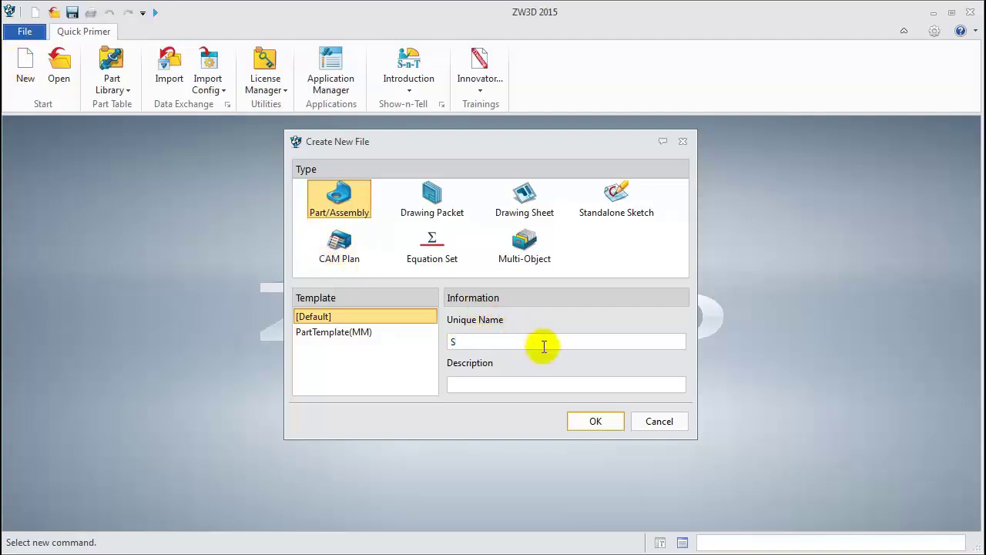
# Create the new Spoon part and open a sketch on its XY plane
pyautogui.press('Return')
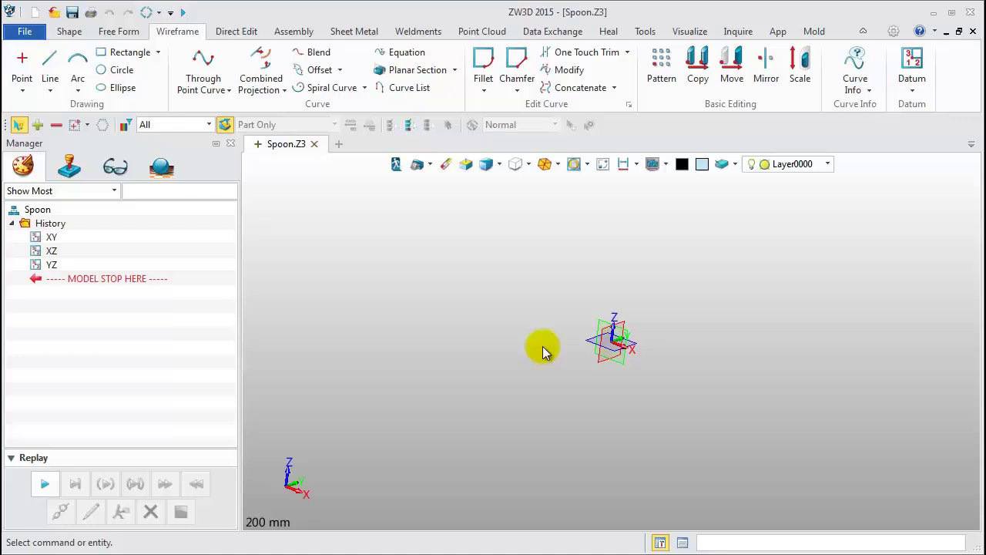
pyautogui.rightClick(366, 201)
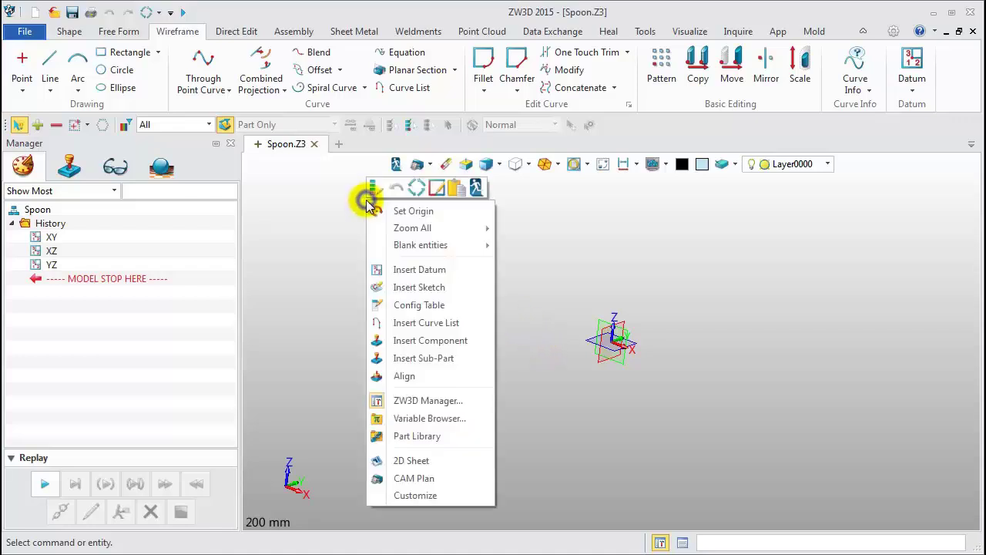
pyautogui.click(441, 288)
pyautogui.click(583, 349)
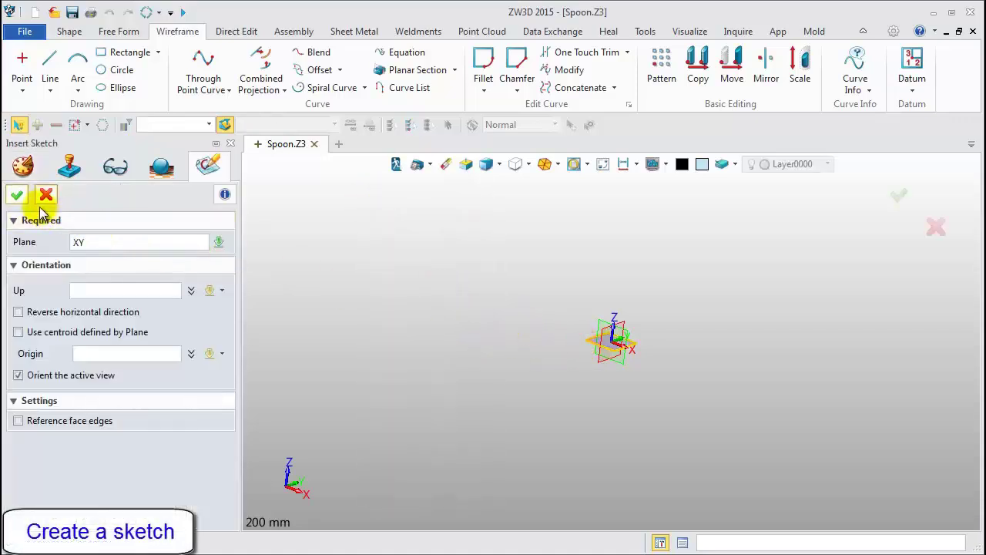
pyautogui.click(19, 195)
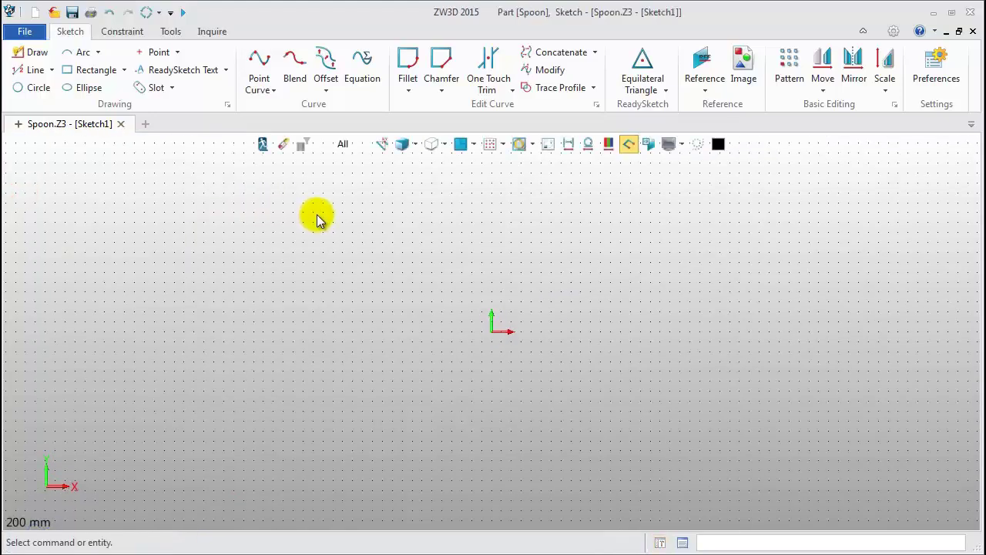
# Insert Spoon_Topview.jpg at origin 0, 300 wide, and fit the view to it
pyautogui.click(744, 68)
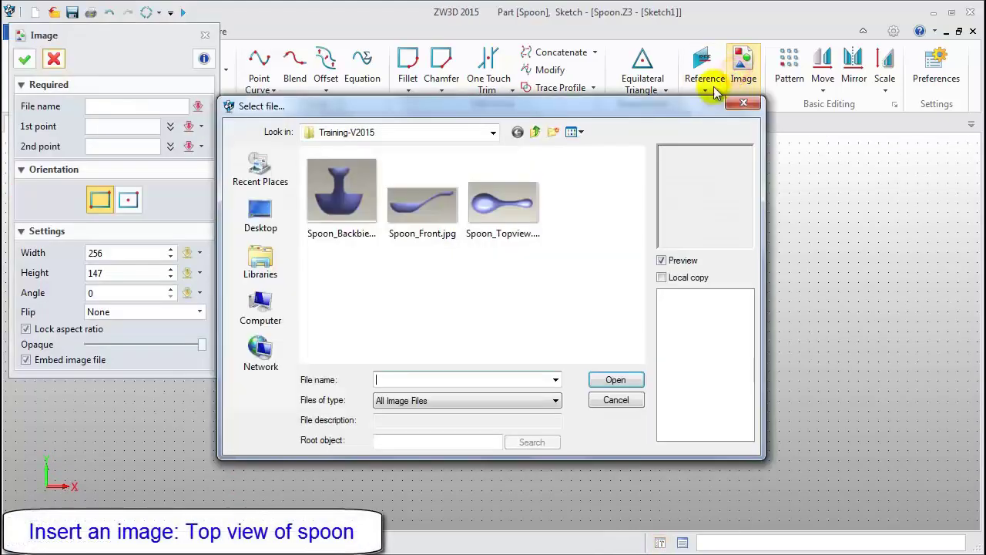
pyautogui.click(482, 216)
pyautogui.click(625, 379)
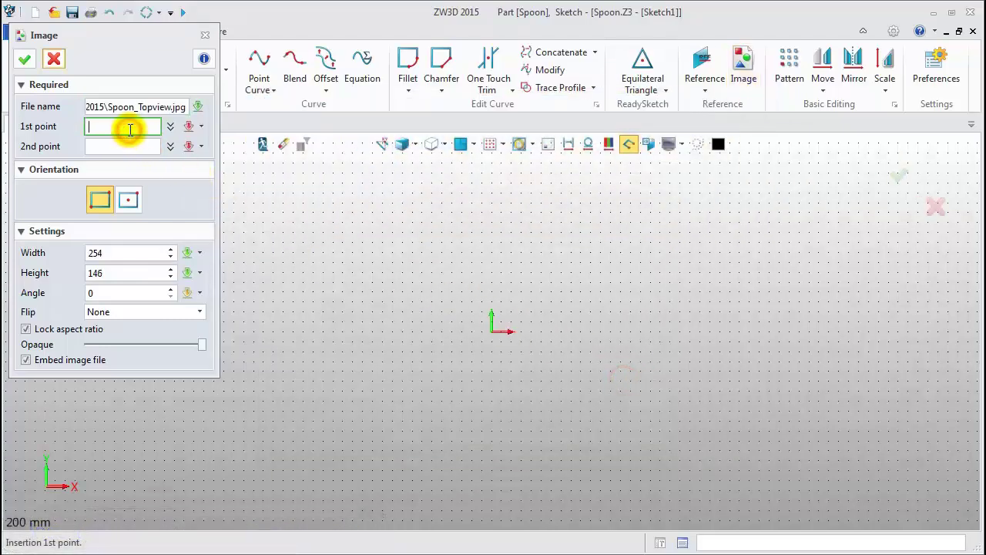
pyautogui.write('0')
pyautogui.press('Return')
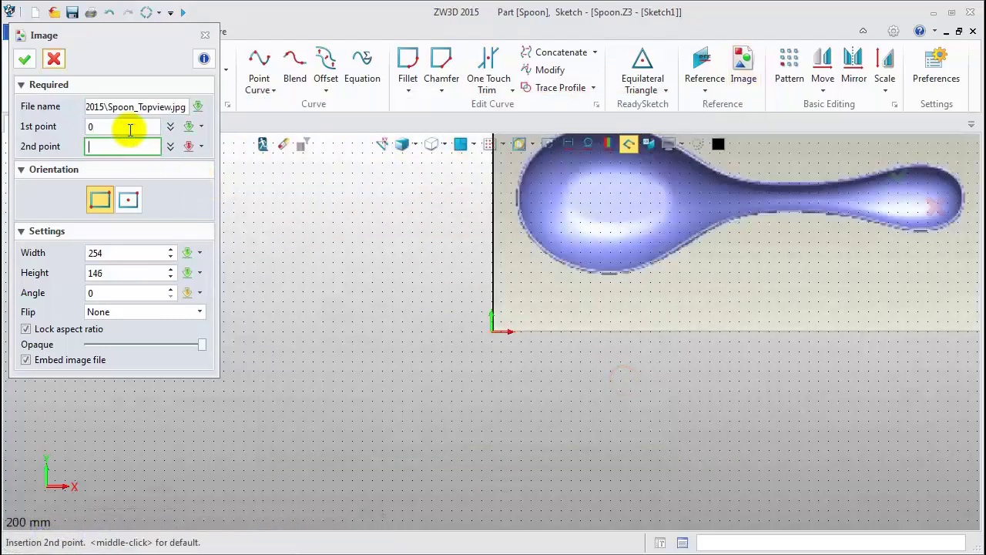
pyautogui.doubleClick(132, 250)
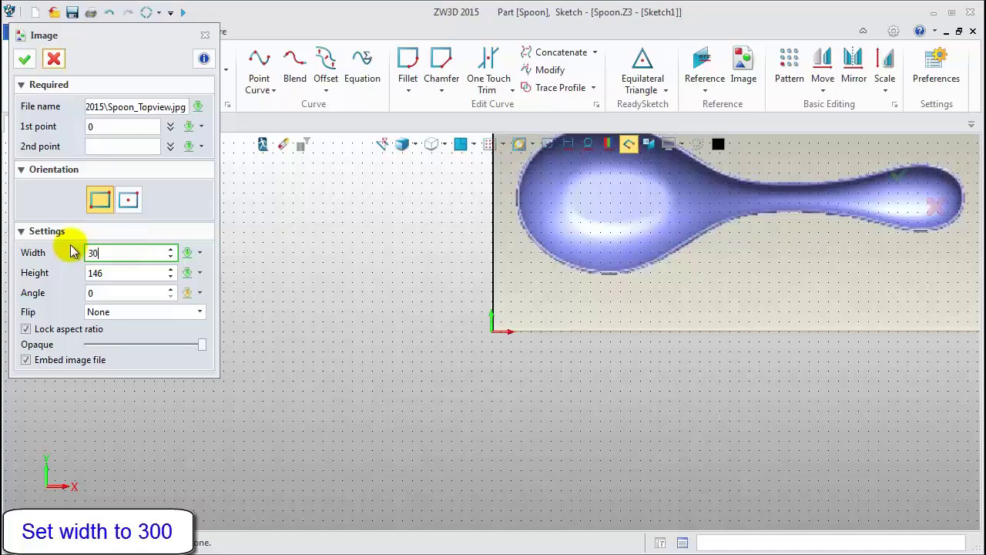
pyautogui.press('Return')
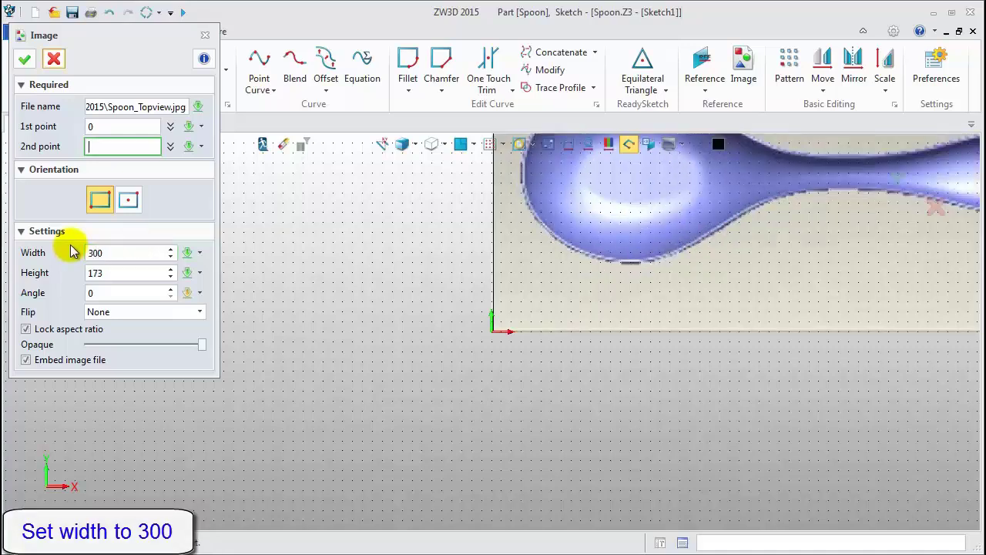
pyautogui.click(25, 59)
pyautogui.hotkey('ctrl', 'f')
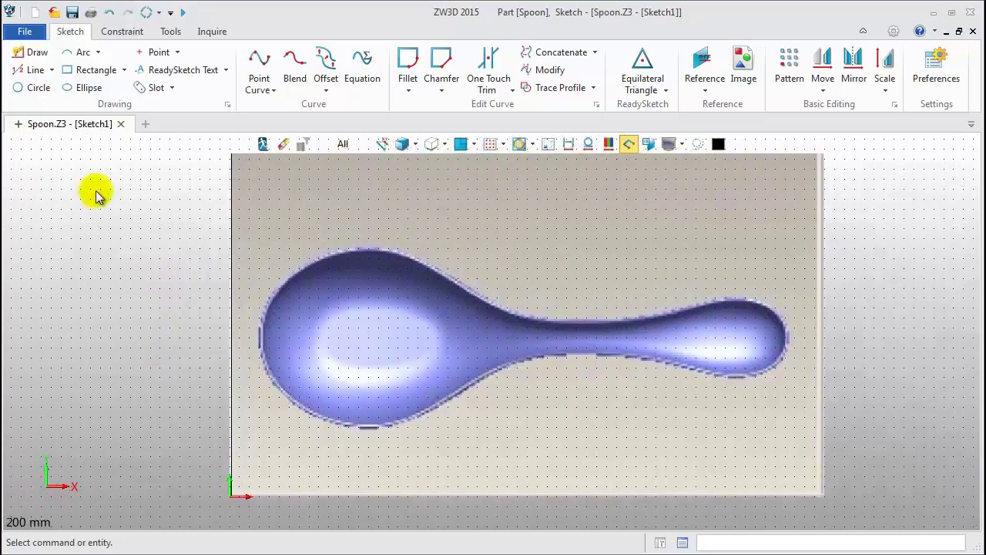
# Draw a horizontal line from 15,80 to 280,80 along the spoon and make it construction
pyautogui.click(29, 71)
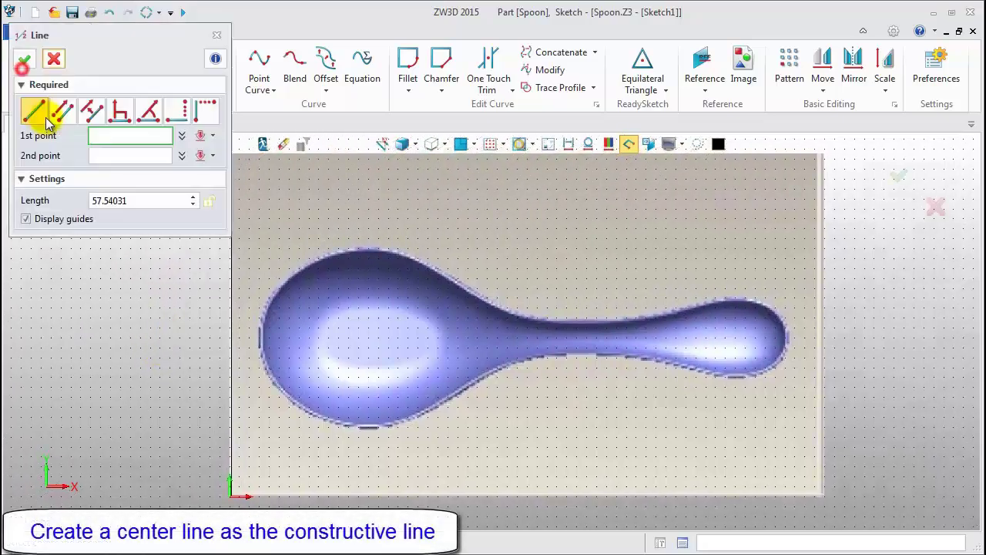
pyautogui.click(260, 339)
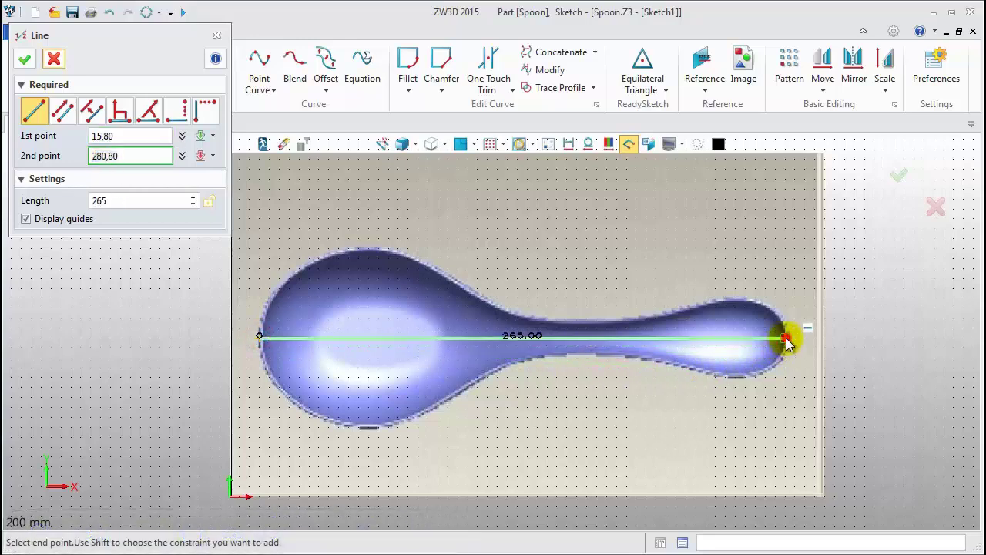
pyautogui.click(785, 339)
pyautogui.middleClick(782, 340)
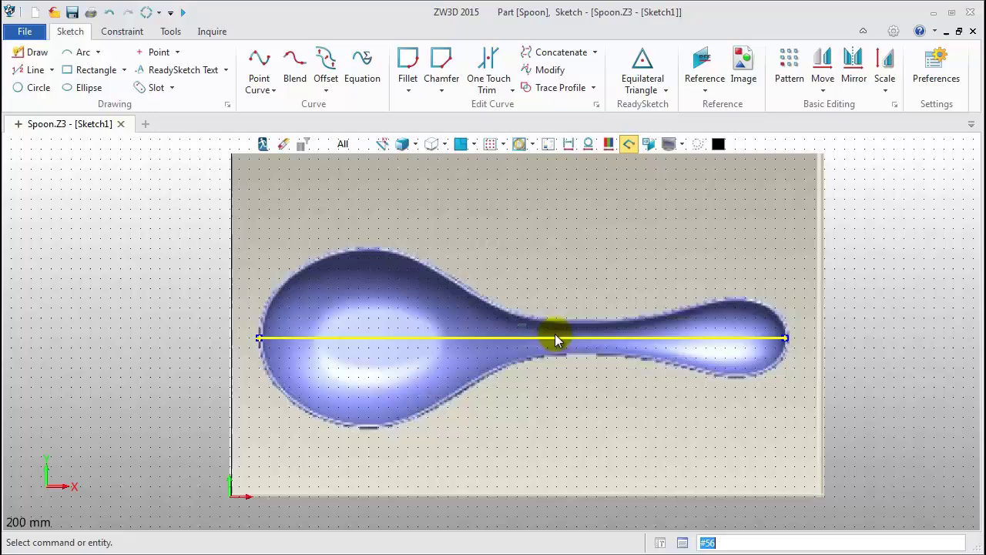
pyautogui.rightClick(419, 339)
pyautogui.click(430, 326)
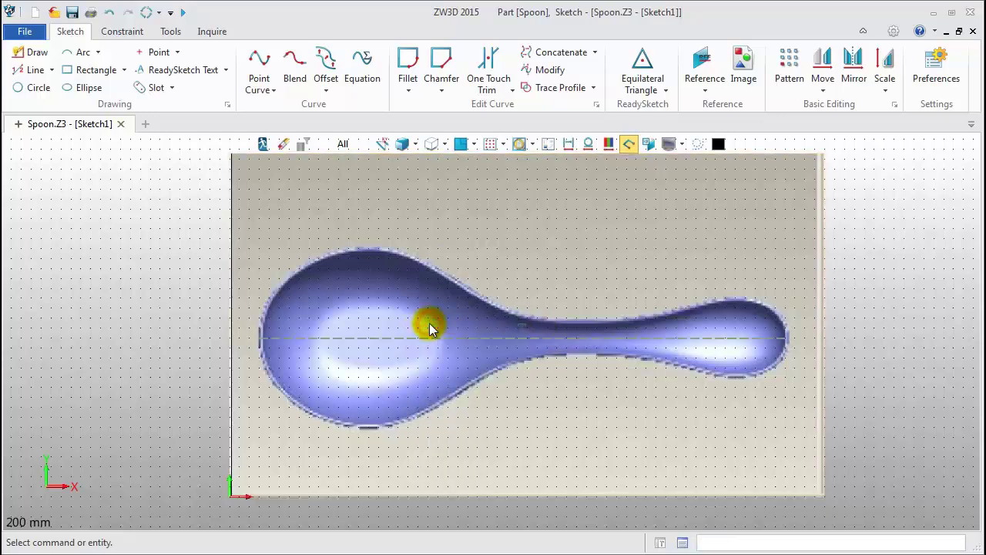
# Move the picture and centre line from the line's start point to the origin 0
pyautogui.moveTo(208, 282); pyautogui.dragTo(278, 354)
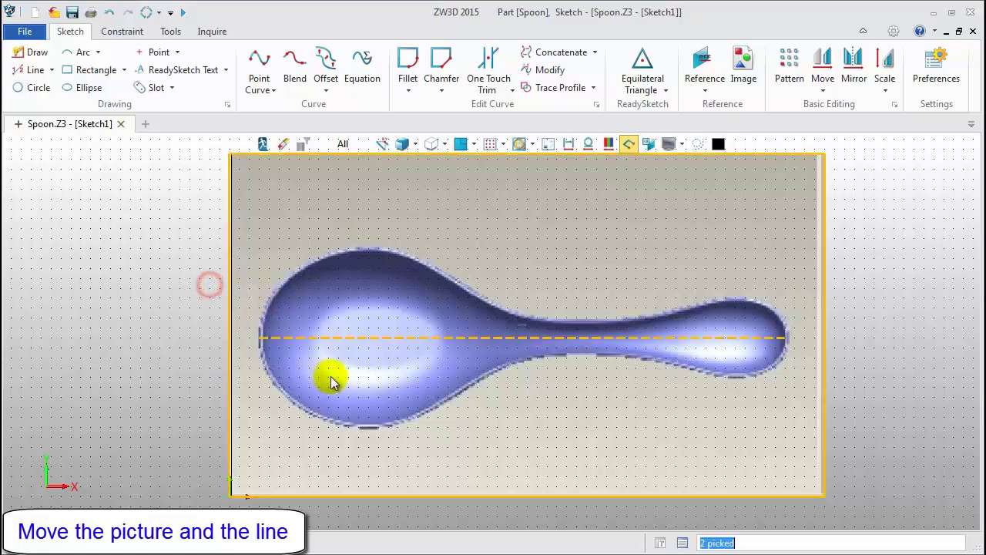
pyautogui.rightClick(290, 247)
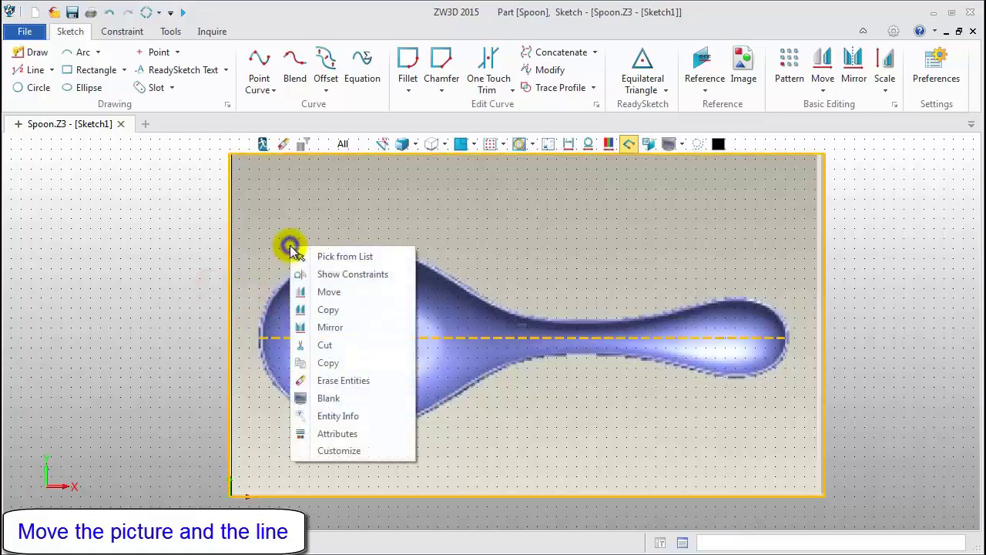
pyautogui.click(333, 293)
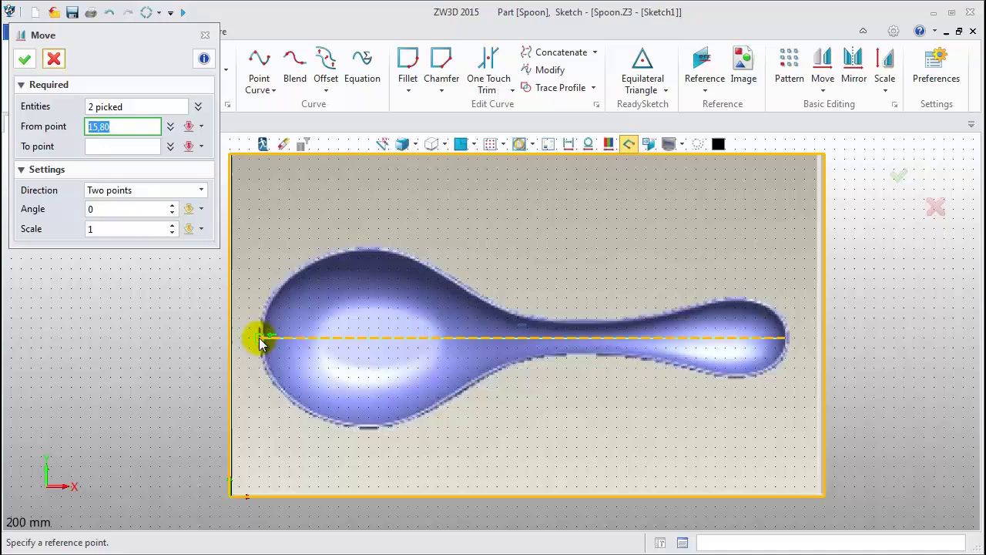
pyautogui.write('0')
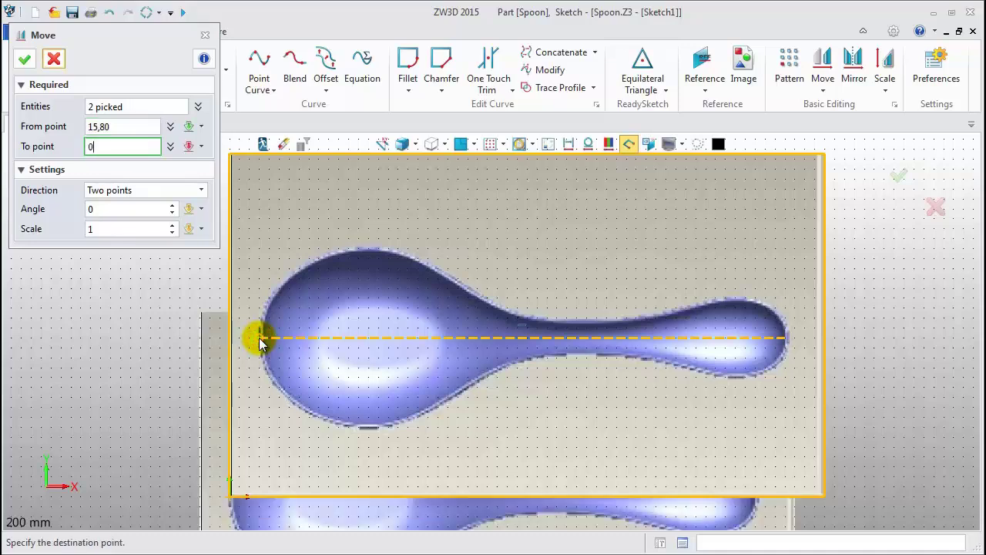
pyautogui.press('Return')
pyautogui.middleClick(259, 340)
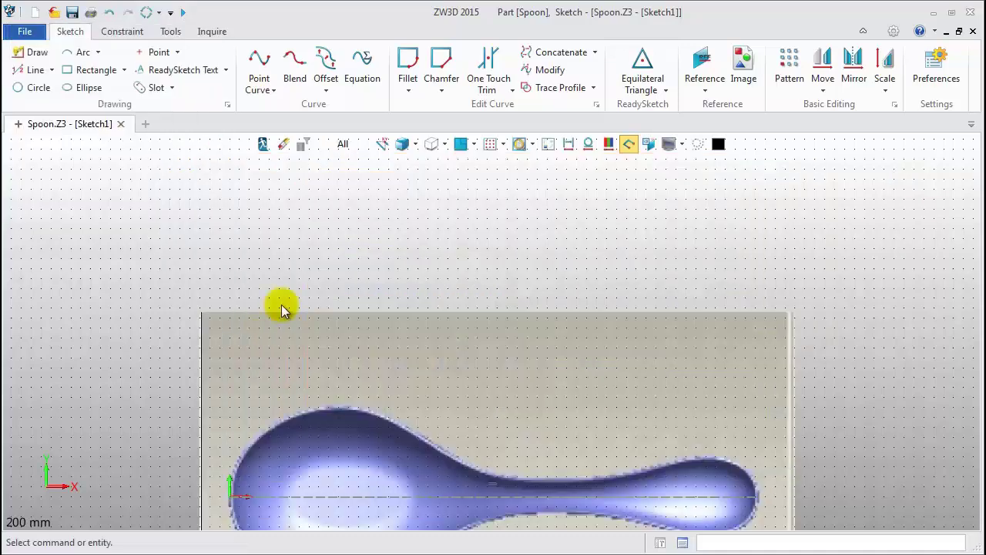
pyautogui.moveTo(339, 298)
pyautogui.mouseDown(button='middle')
pyautogui.moveTo(411, 205)
pyautogui.moveTo(355, 182)
pyautogui.mouseUp(button='middle')
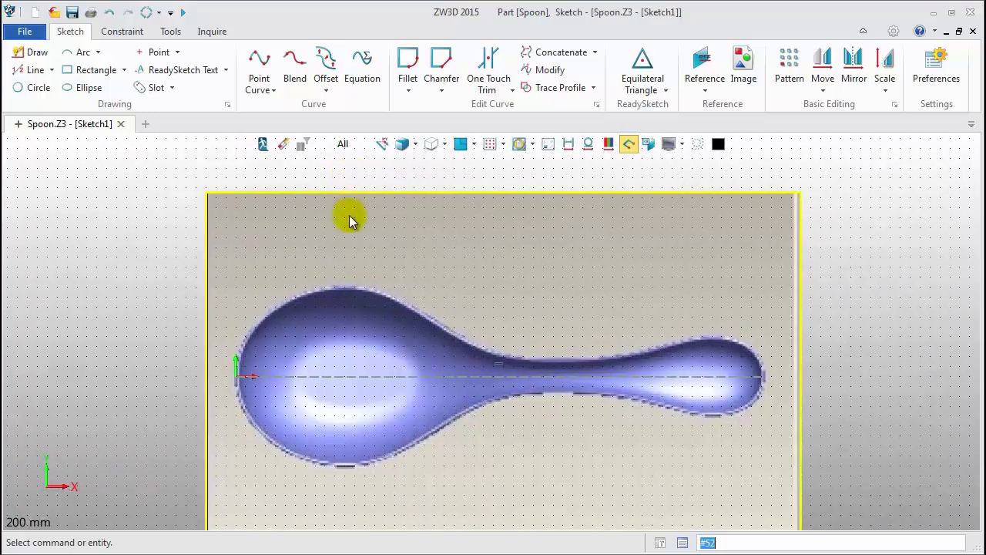
pyautogui.moveTo(442, 266); pyautogui.dragTo(456, 242, button='middle')
# Start a point curve at the origin tracing the bowl's upper edge toward the neck
pyautogui.click(261, 61)
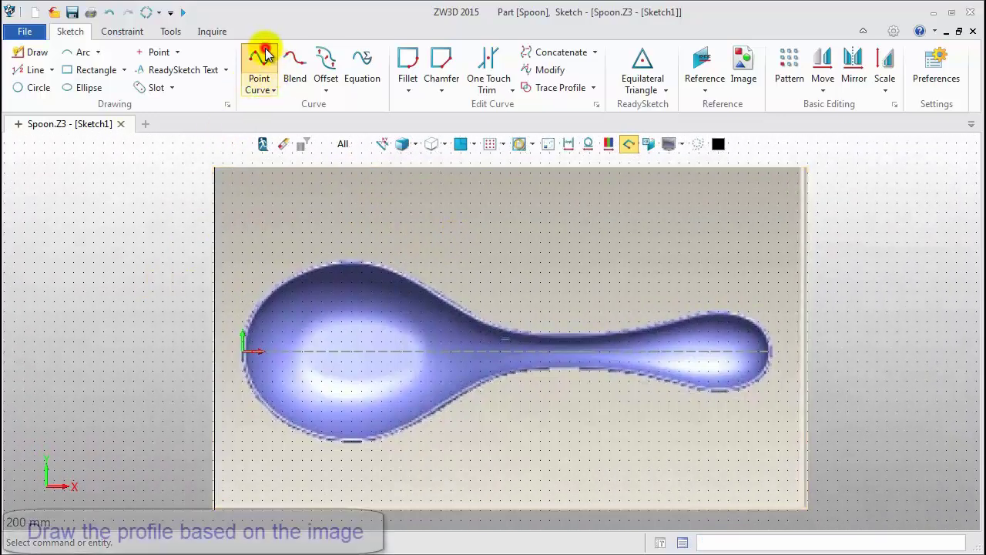
pyautogui.click(244, 354)
pyautogui.scroll(5, 244, 357)
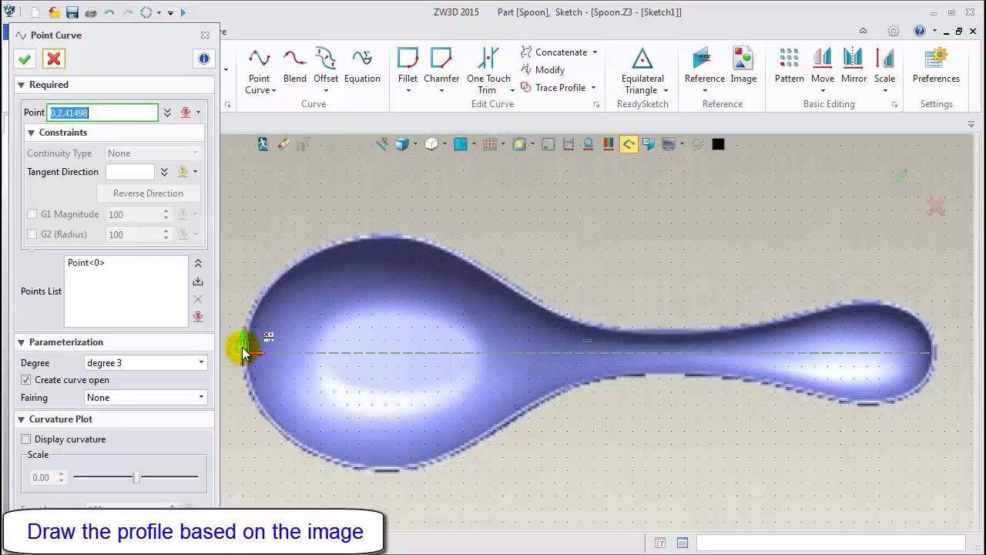
pyautogui.scroll(-3, 348, 266)
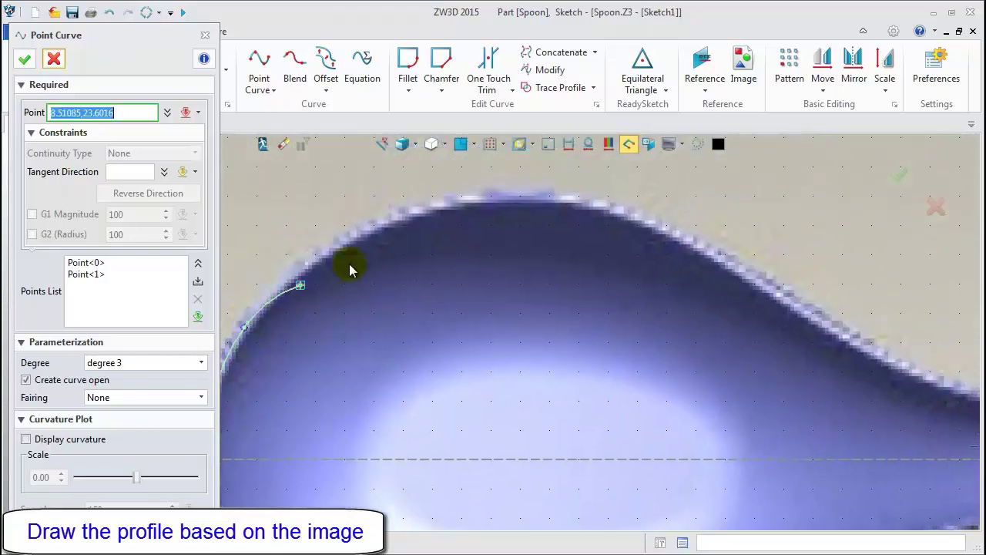
pyautogui.click(342, 251)
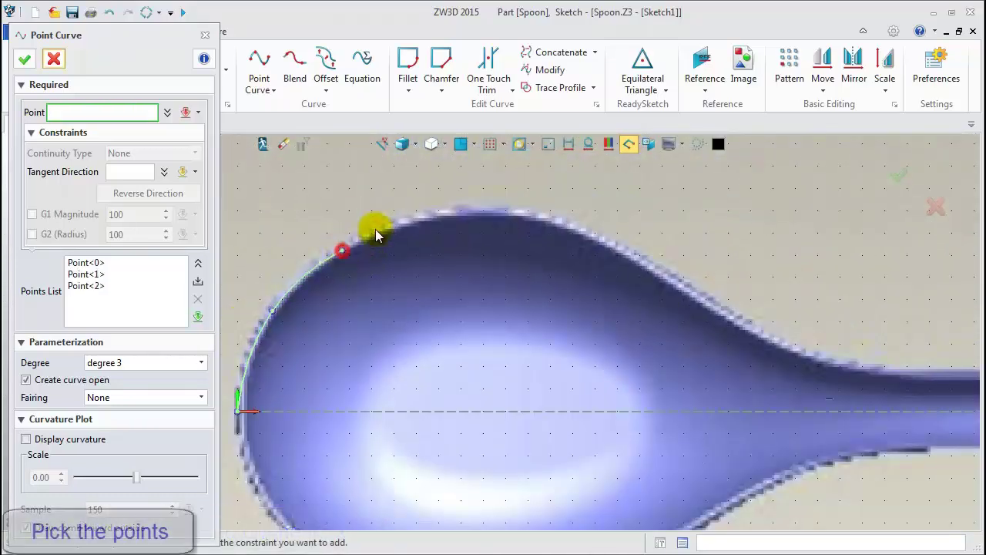
pyautogui.click(599, 236)
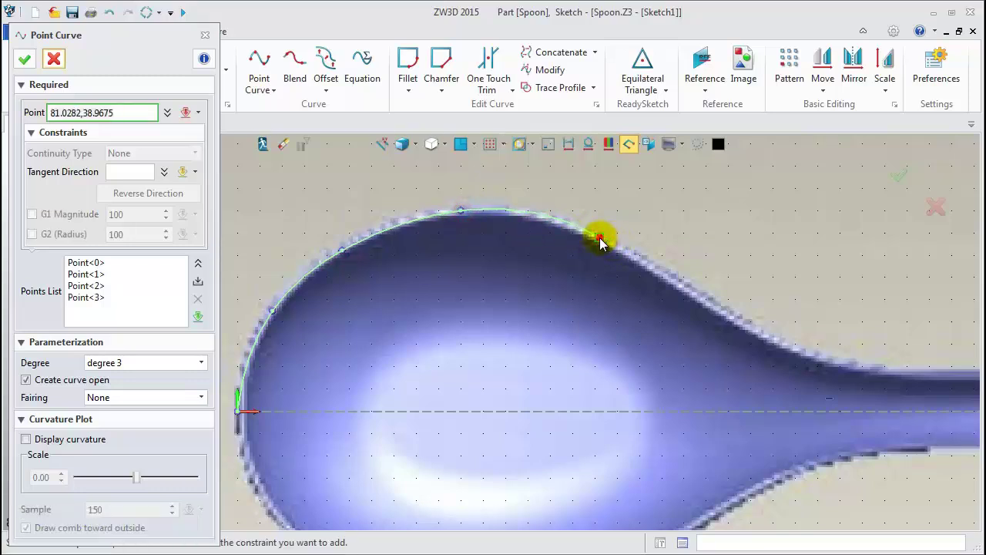
pyautogui.click(689, 290)
pyautogui.click(814, 356)
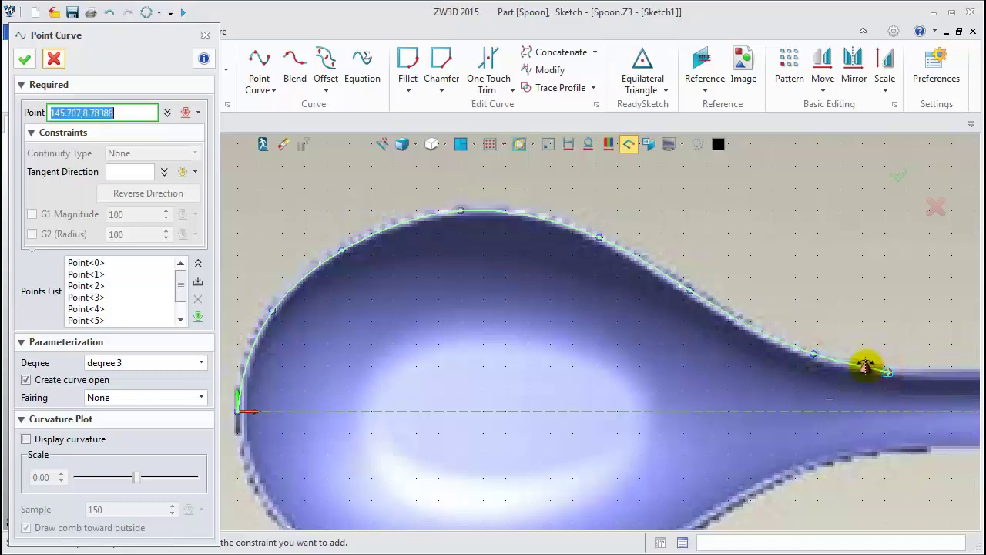
# Continue the curve along the neck and handle, ending on the axis at 265,0
pyautogui.moveTo(864, 365); pyautogui.dragTo(513, 308, button='right')
pyautogui.scroll(-1, 513, 308)
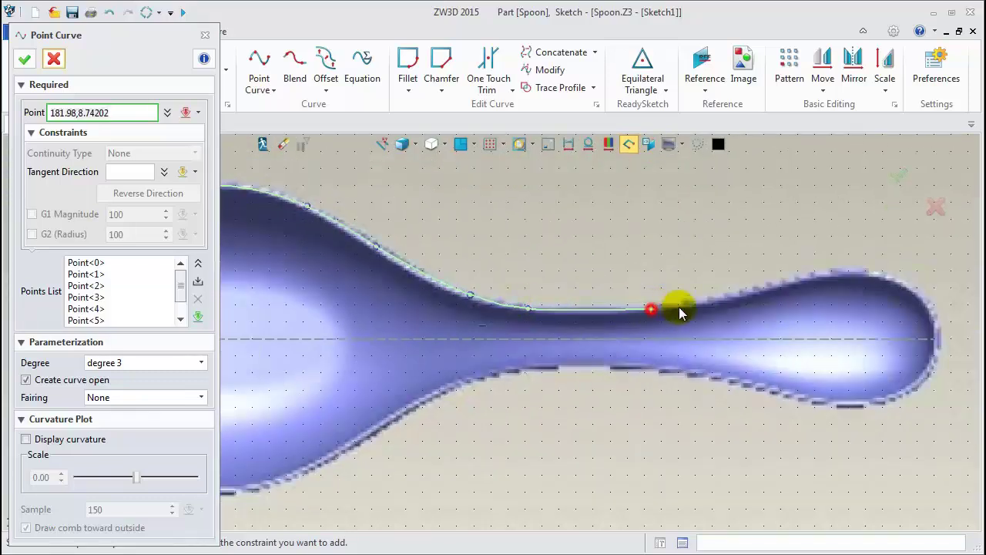
pyautogui.click(705, 301)
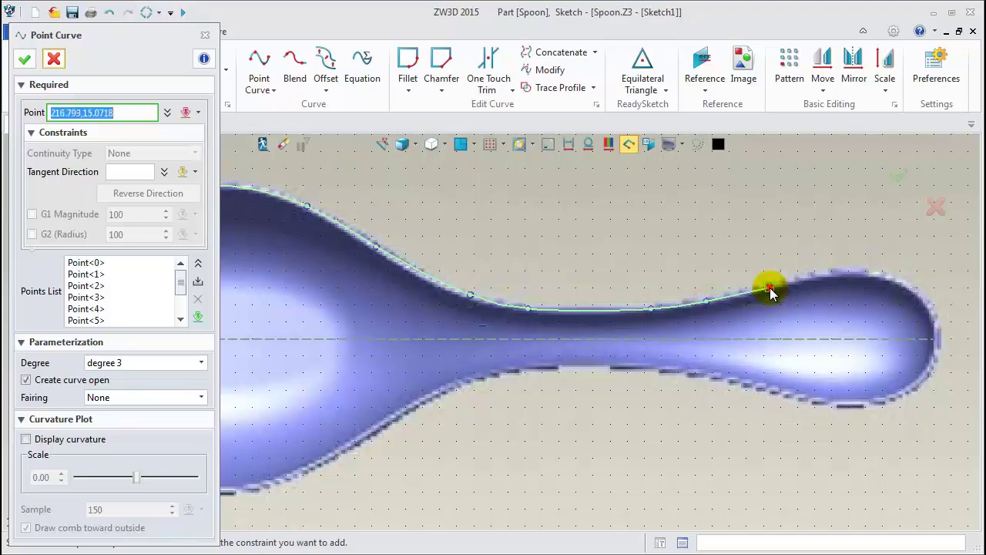
pyautogui.click(826, 272)
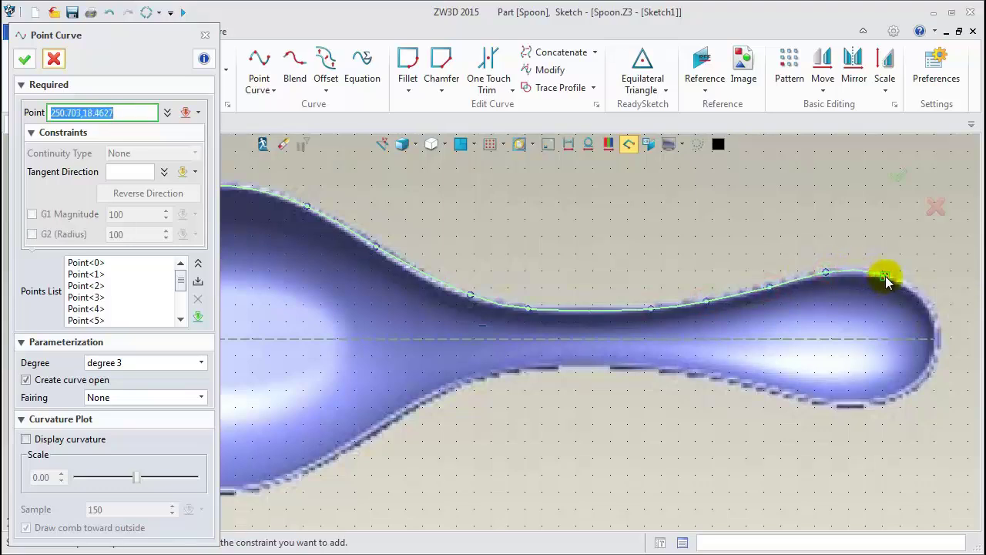
pyautogui.click(885, 276)
pyautogui.click(925, 300)
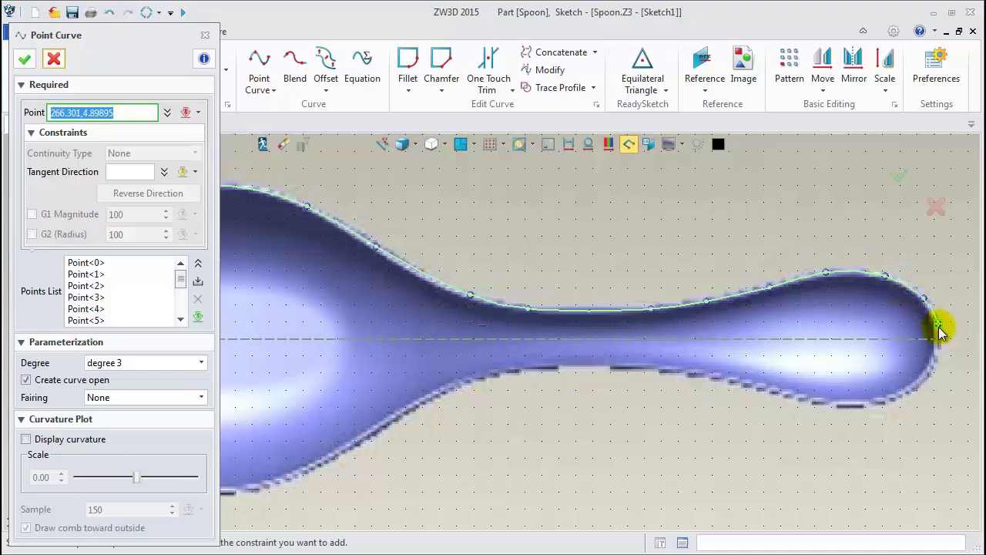
pyautogui.scroll(3, 938, 330)
pyautogui.click(931, 316)
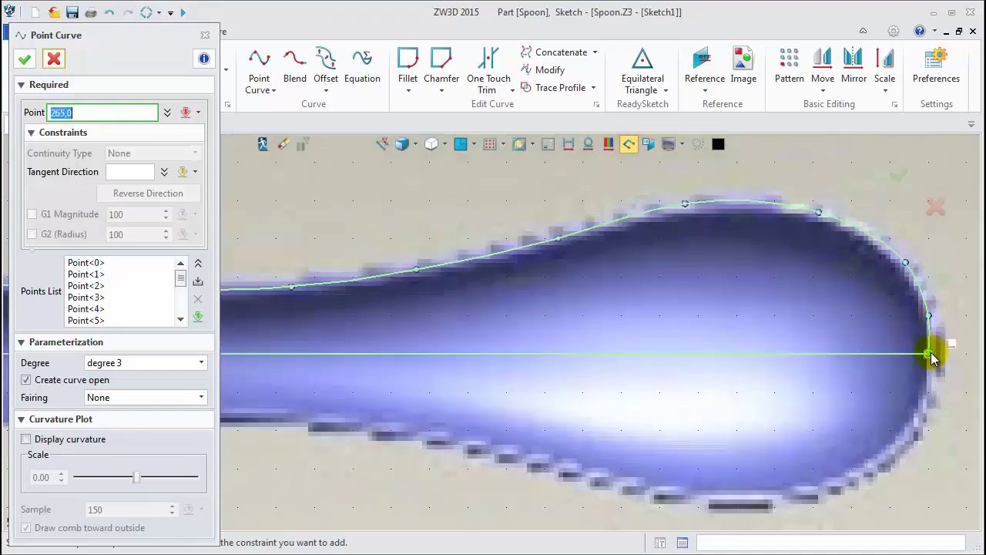
pyautogui.click(926, 350)
pyautogui.middleClick(610, 264)
pyautogui.scroll(-5, 588, 282)
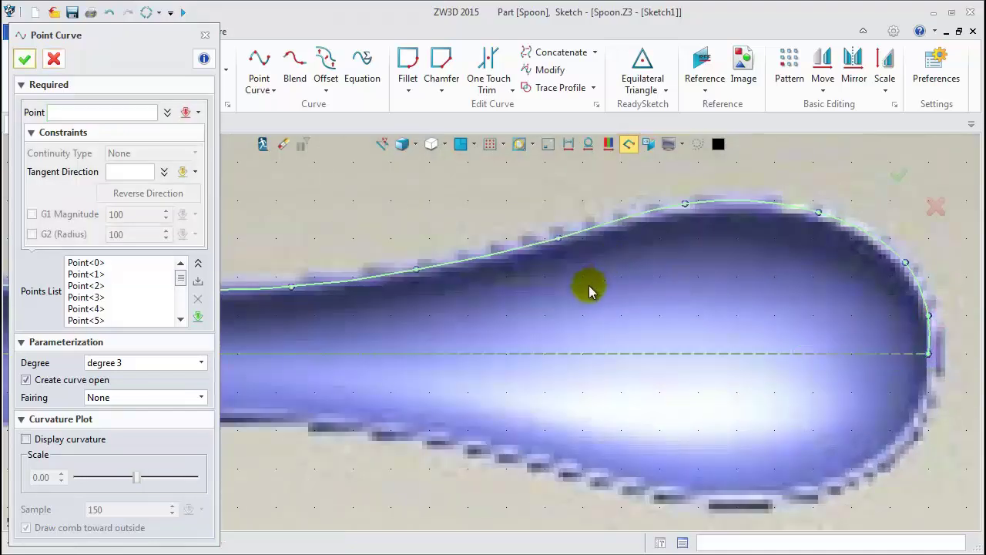
pyautogui.scroll(-3, 509, 228)
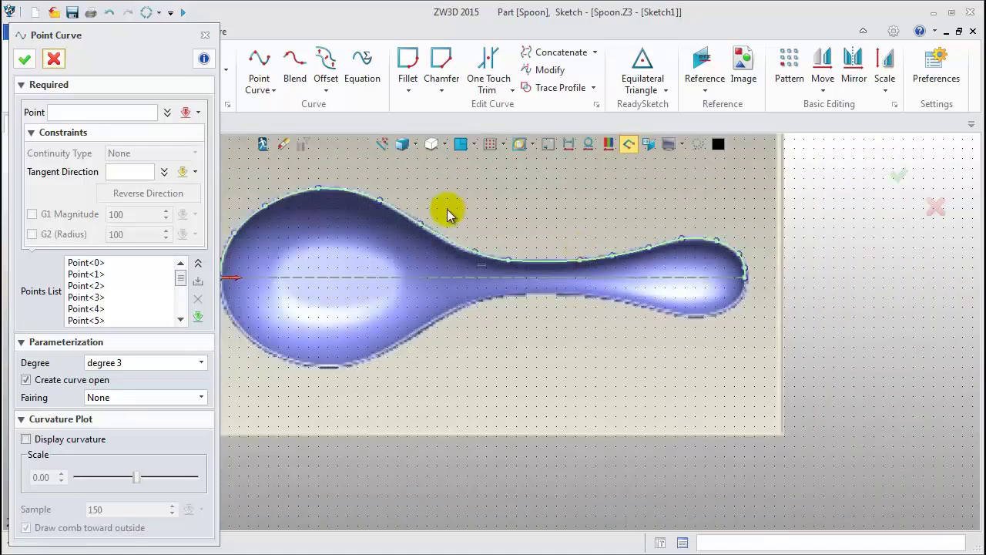
pyautogui.moveTo(510, 214); pyautogui.dragTo(539, 221, button='middle')
pyautogui.scroll(3, 310, 232)
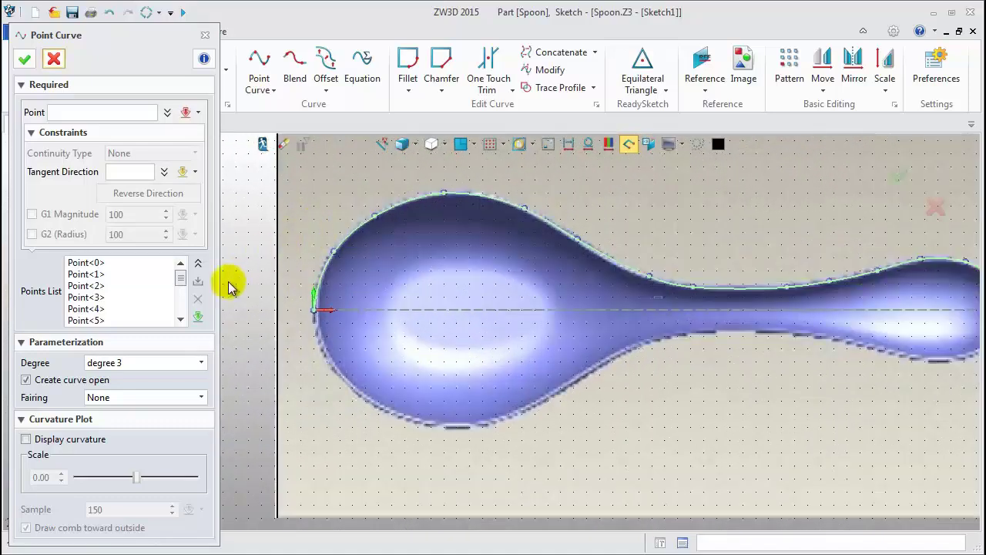
# Constrain the curve's start point tangent to the Y axis
pyautogui.click(85, 263)
pyautogui.click(128, 169)
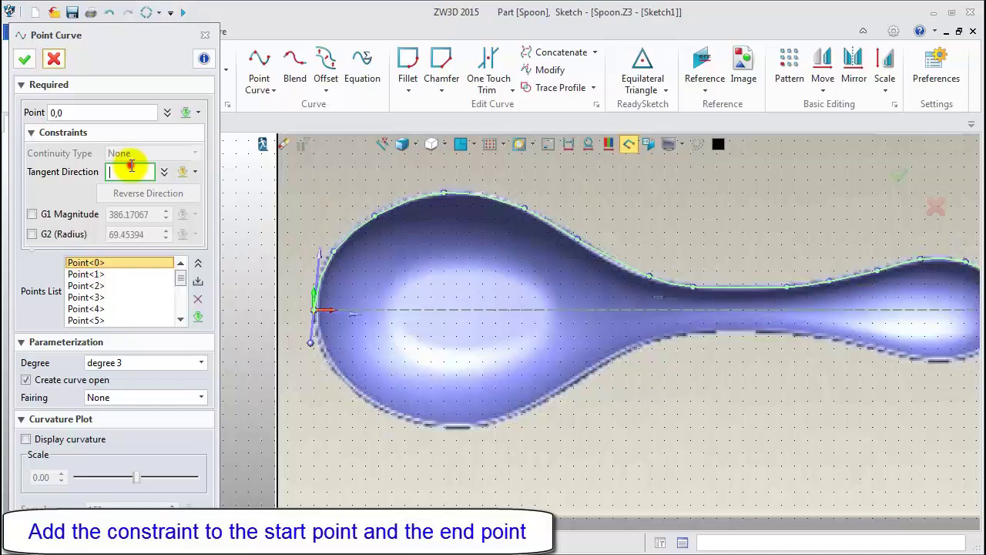
pyautogui.rightClick(239, 171)
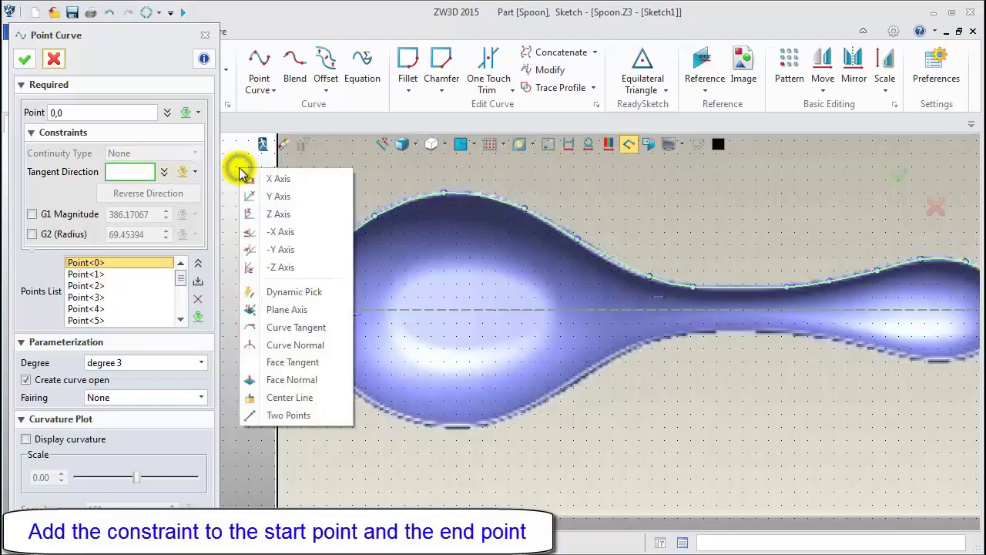
pyautogui.click(285, 197)
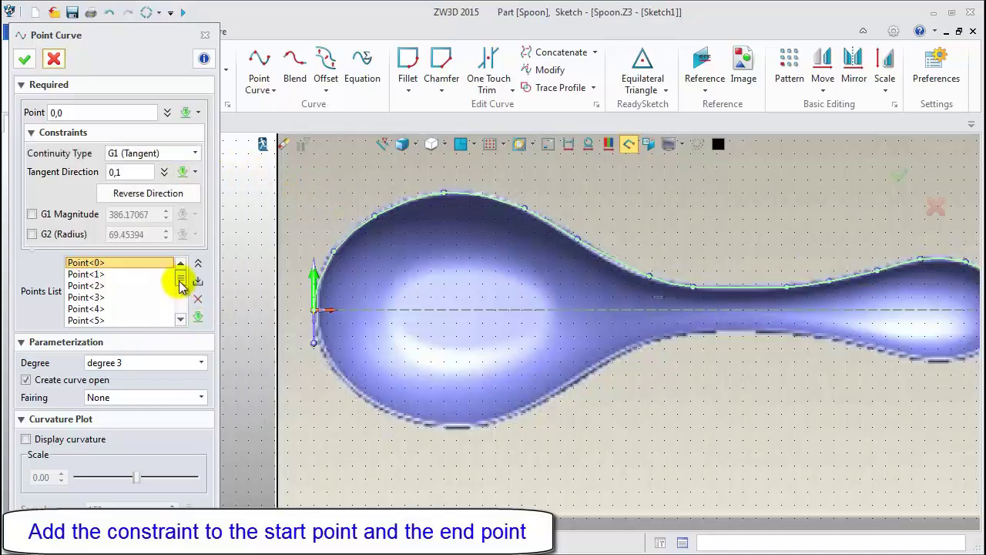
pyautogui.moveTo(181, 286); pyautogui.dragTo(185, 311)
# Constrain the end point, Point<15>, tangent to the -Y axis
pyautogui.click(100, 320)
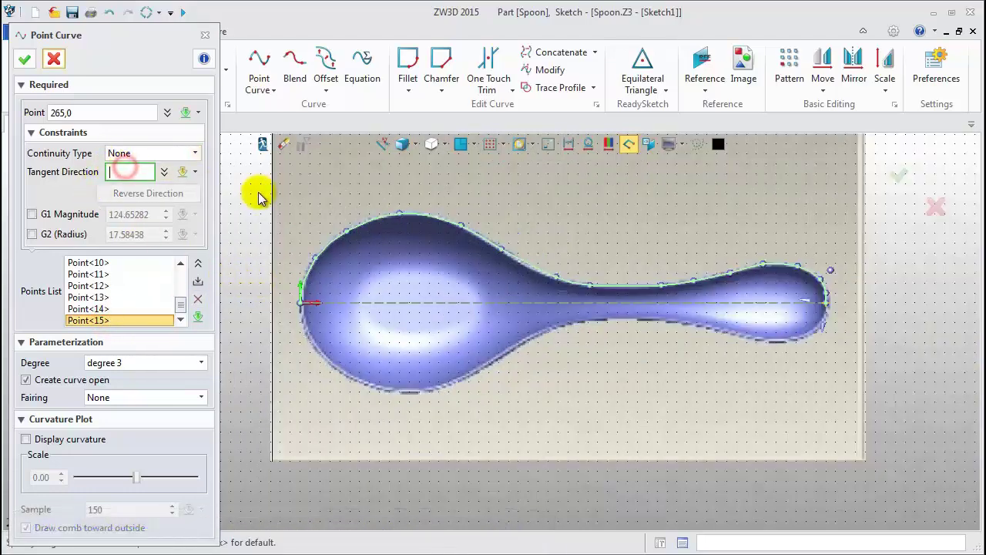
pyautogui.rightClick(237, 190)
pyautogui.click(281, 271)
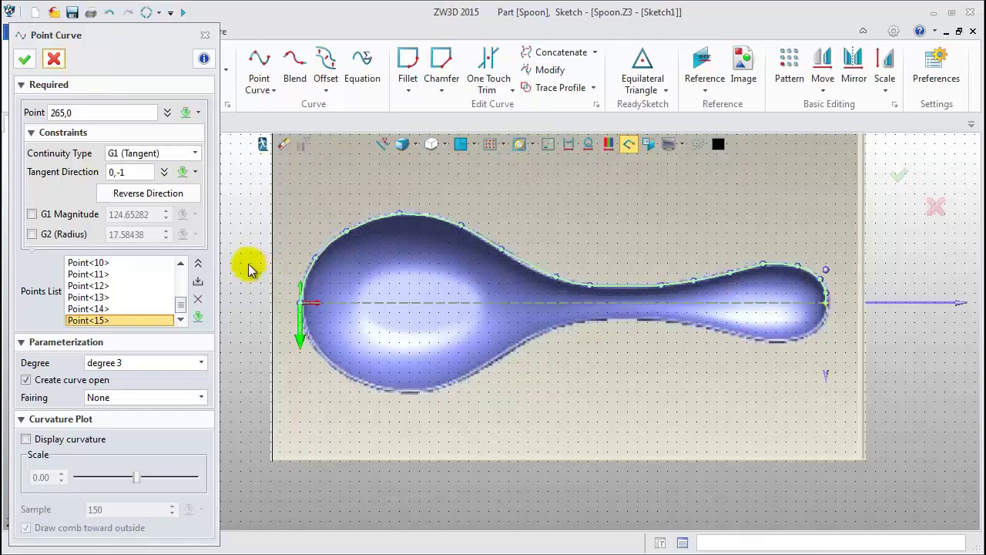
pyautogui.scroll(3, 359, 264)
pyautogui.moveTo(285, 200); pyautogui.dragTo(293, 221, button='middle')
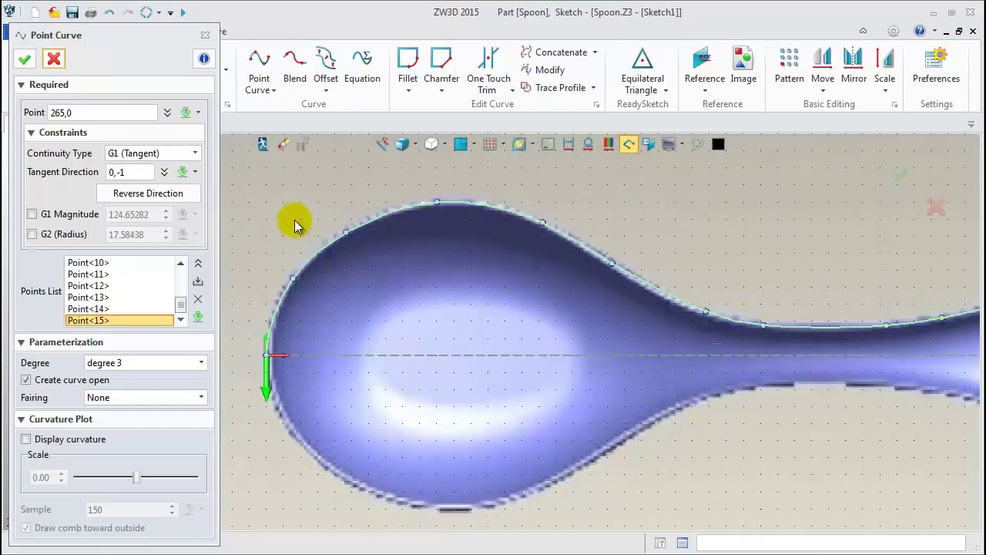
# Nudge Point<2> to 22.4296,36.1979 so it hugs the bowl edge
pyautogui.click(347, 234)
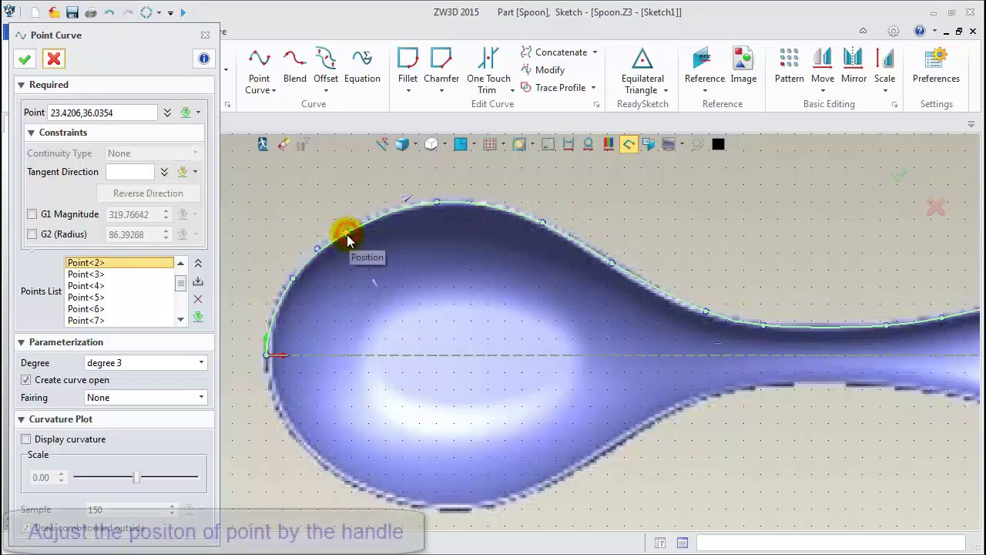
pyautogui.click(344, 234)
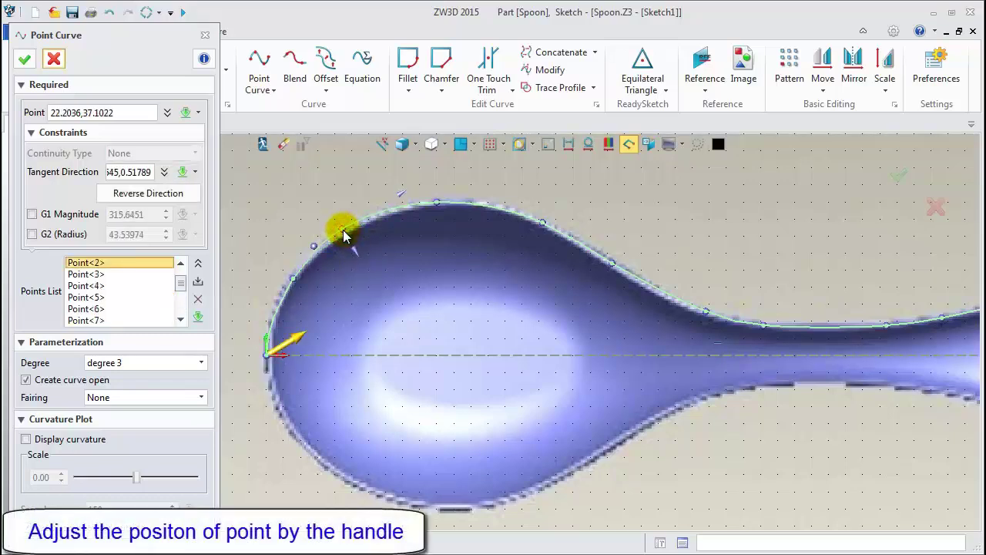
pyautogui.moveTo(345, 235); pyautogui.dragTo(346, 239)
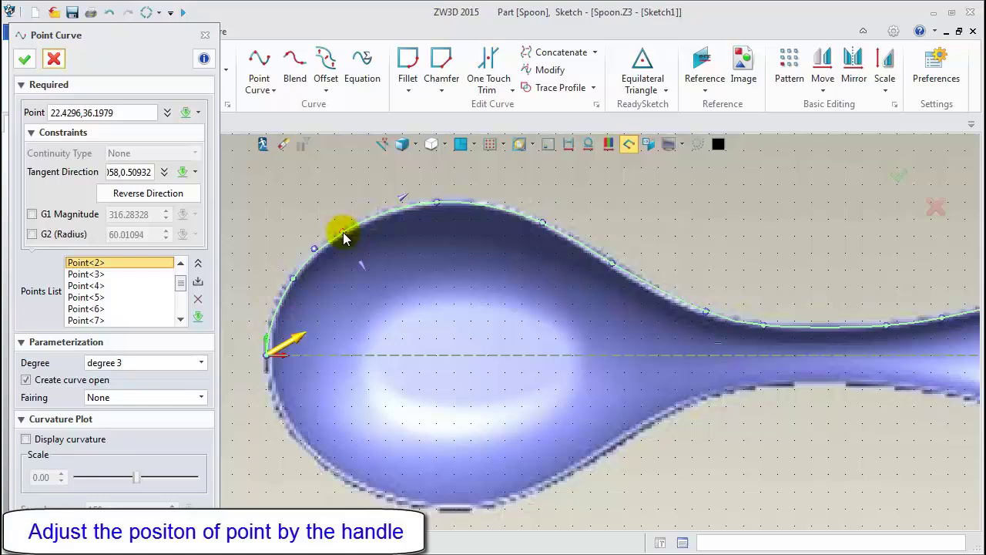
pyautogui.scroll(2, 345, 239)
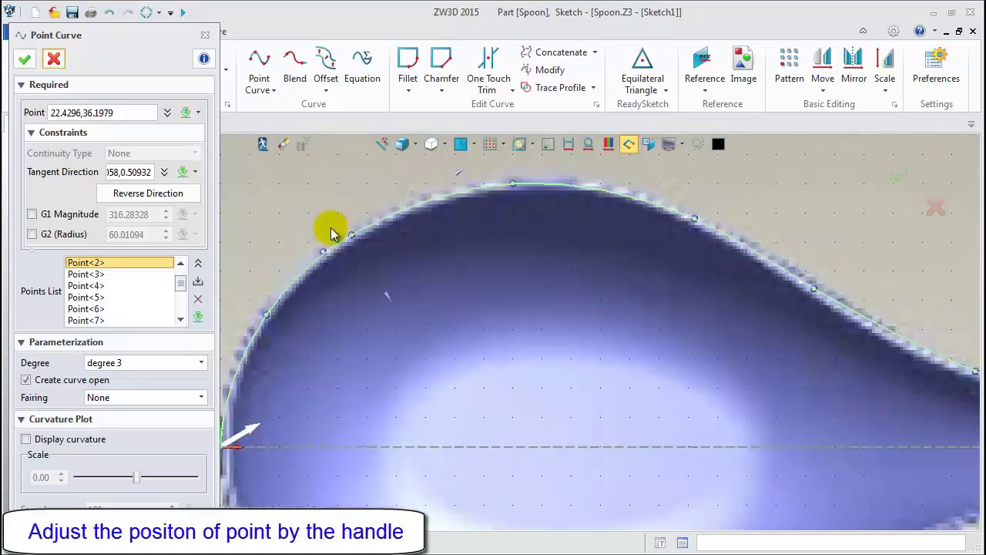
# Accept the upper-outline point curve into Sketch1
pyautogui.click(25, 61)
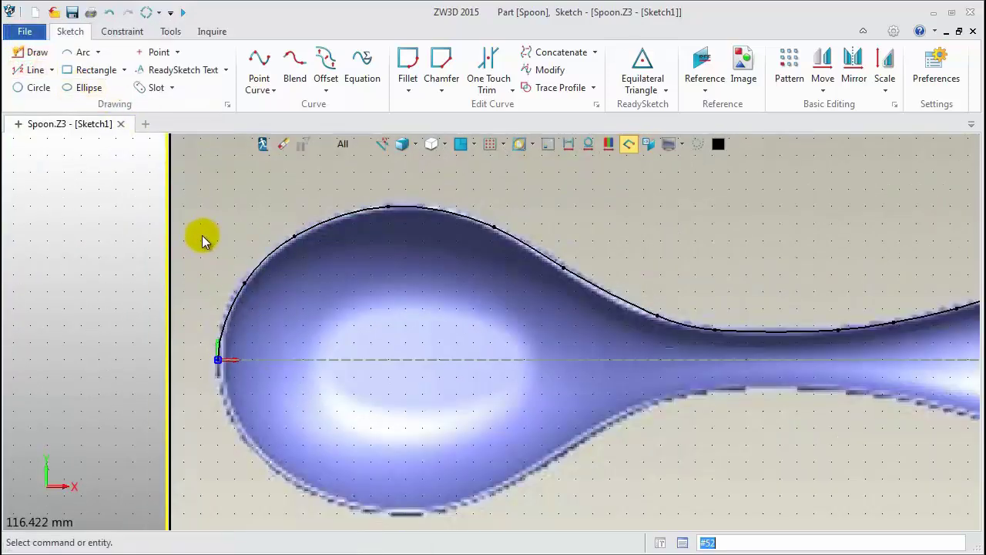
pyautogui.scroll(-2, 196, 239)
pyautogui.scroll(4, 900, 310)
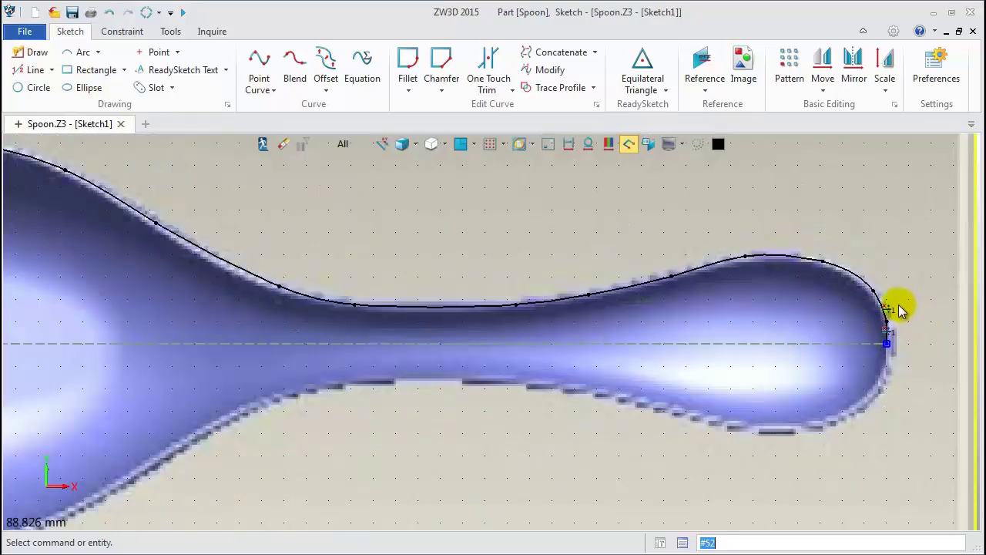
pyautogui.scroll(2, 900, 305)
pyautogui.scroll(-5, 902, 304)
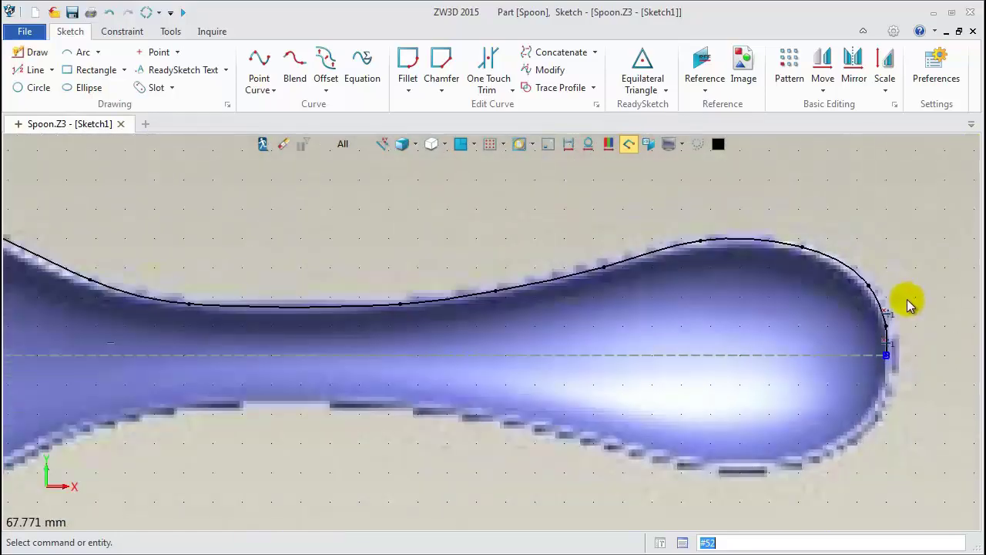
pyautogui.scroll(-1, 902, 302)
pyautogui.moveTo(881, 242); pyautogui.dragTo(724, 245, button='middle')
# Blank the spoon top-view reference picture
pyautogui.click(680, 145)
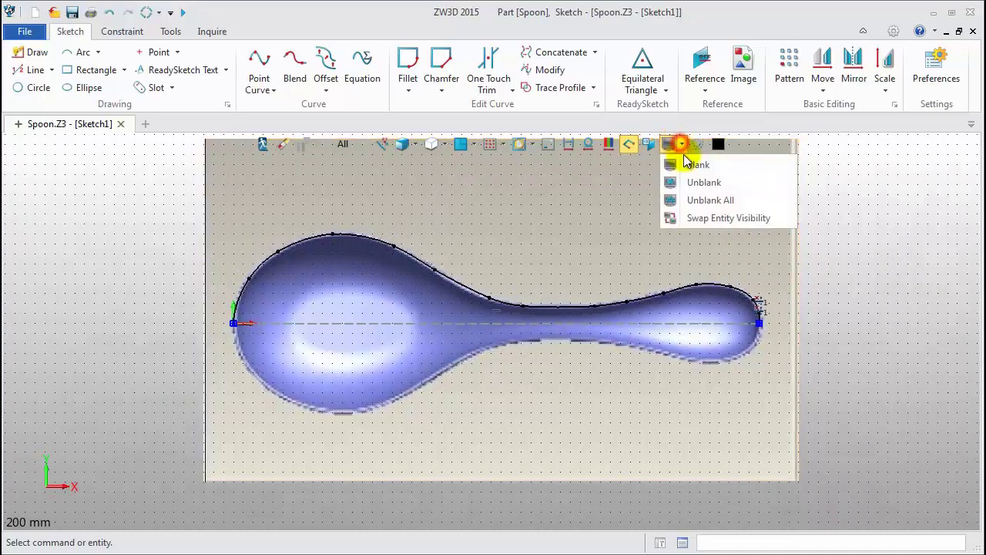
pyautogui.click(672, 160)
pyautogui.click(640, 185)
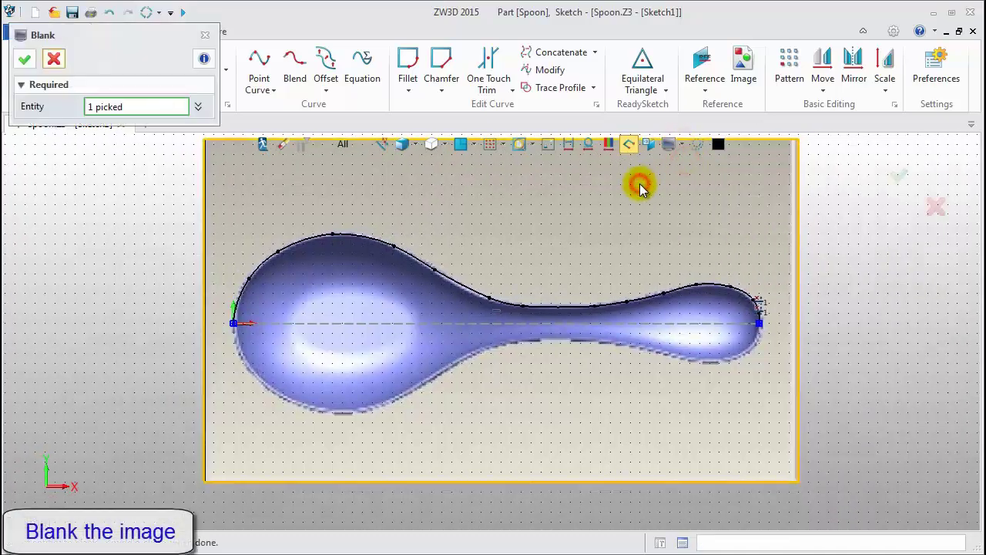
pyautogui.click(23, 58)
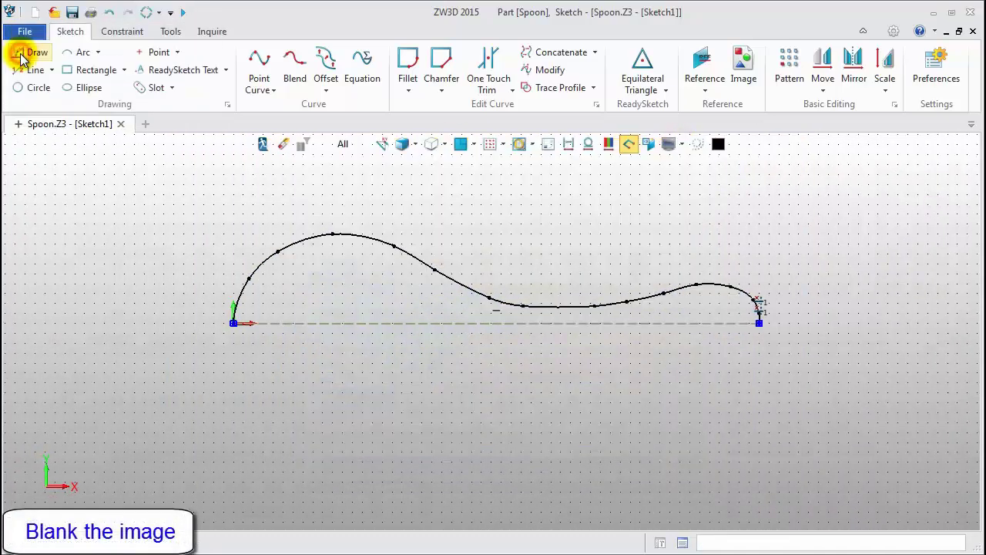
# Exit Sketch1 back to the part showing only the outline curve
pyautogui.click(261, 147)
pyautogui.scroll(-1, 300, 247)
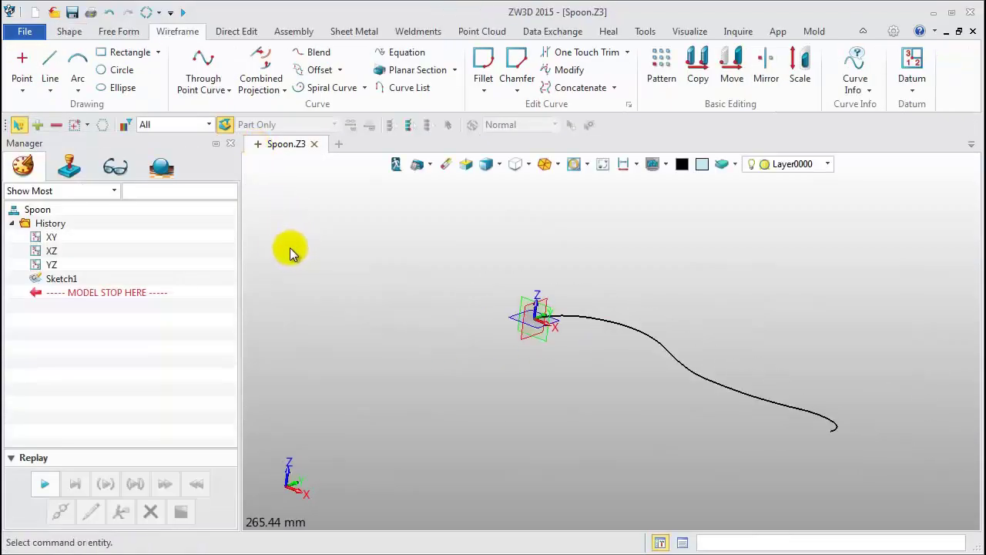
pyautogui.moveTo(419, 260); pyautogui.dragTo(327, 231, button='middle')
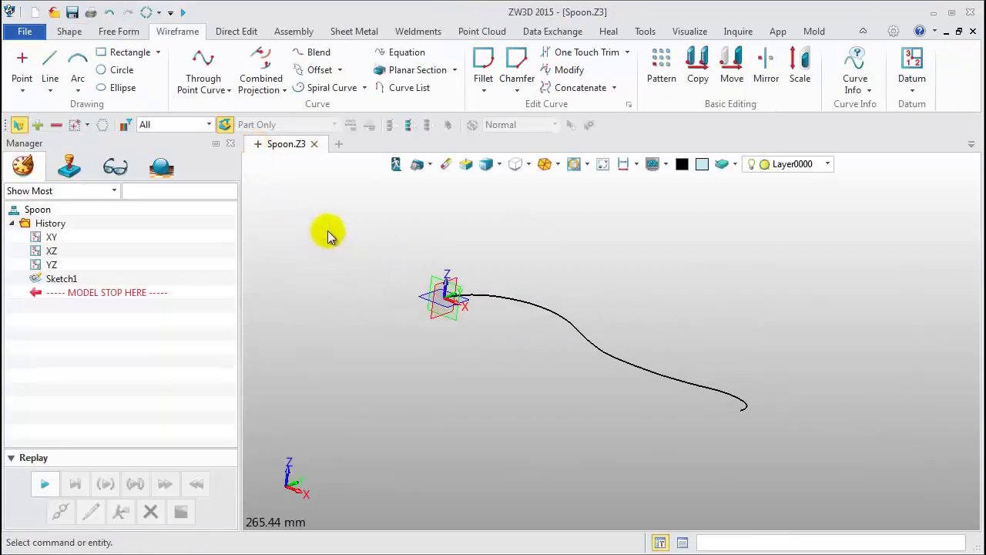
# Insert a new sketch, Sketch3, on the XZ plane
pyautogui.rightClick(279, 179)
pyautogui.click(346, 267)
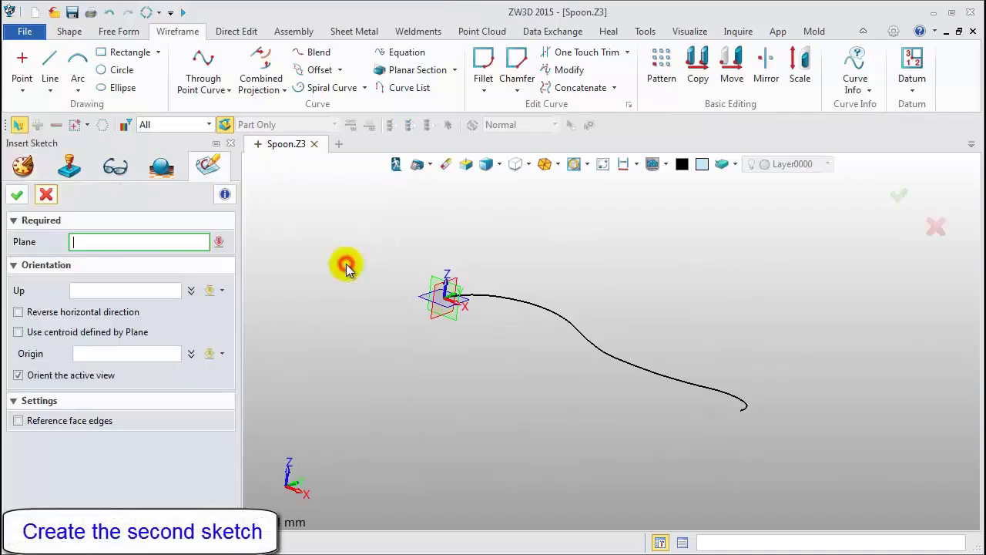
pyautogui.click(17, 194)
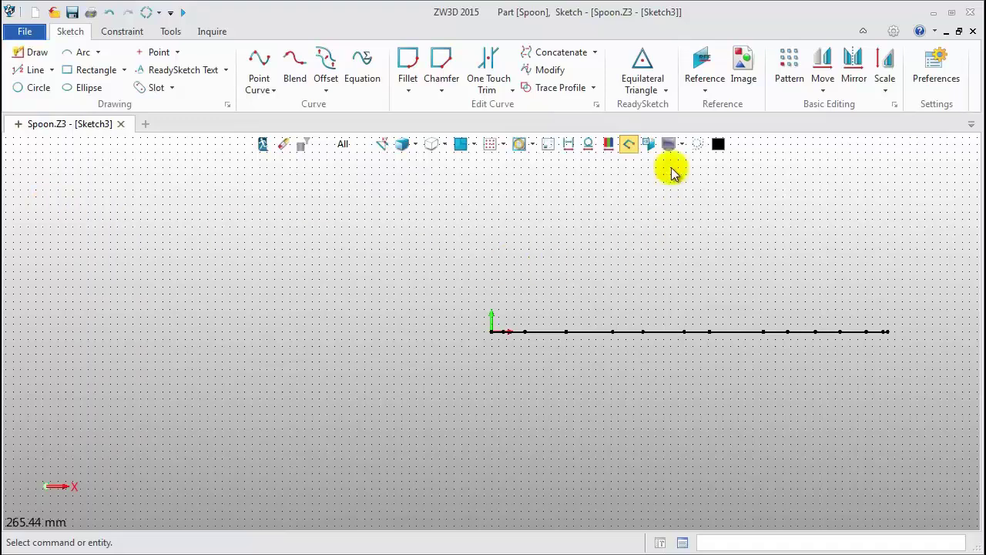
# Reference the outline curve into Sketch3 and view normal to the sketch
pyautogui.click(701, 62)
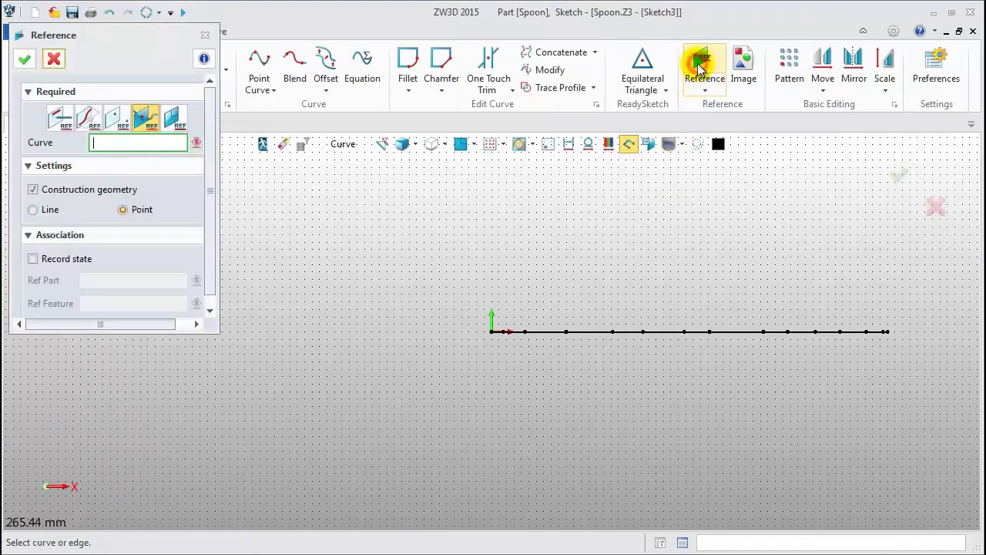
pyautogui.click(60, 116)
pyautogui.click(562, 331)
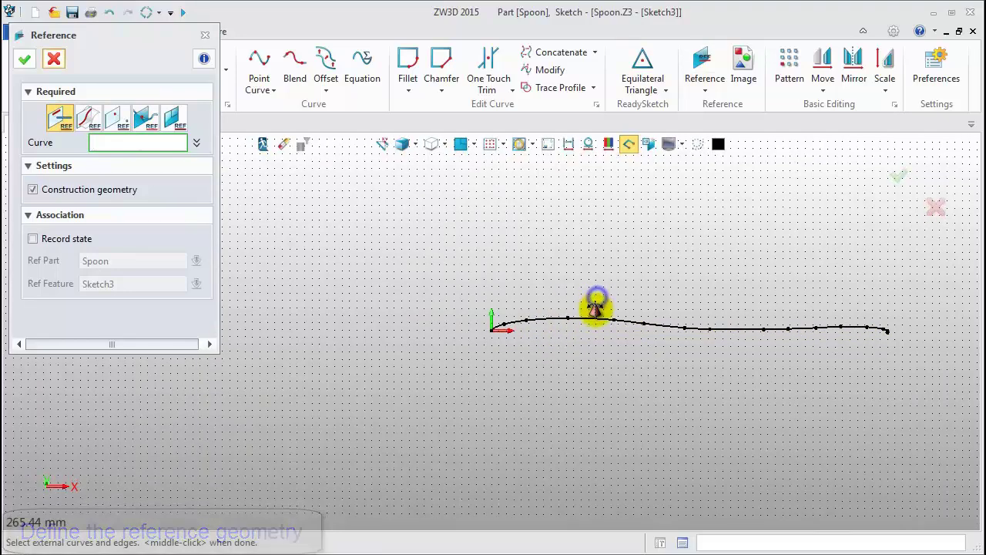
pyautogui.click(594, 319)
pyautogui.middleClick(599, 322)
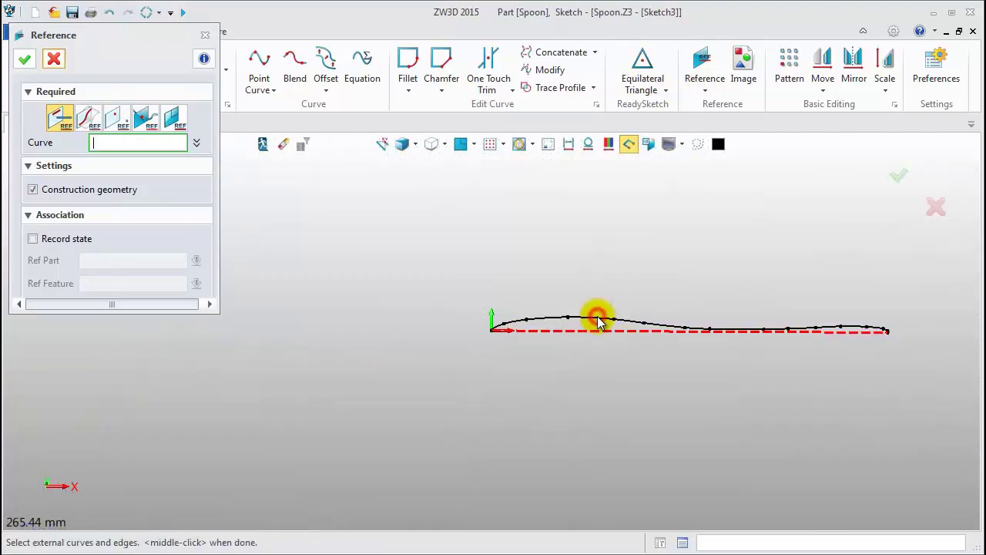
pyautogui.click(205, 35)
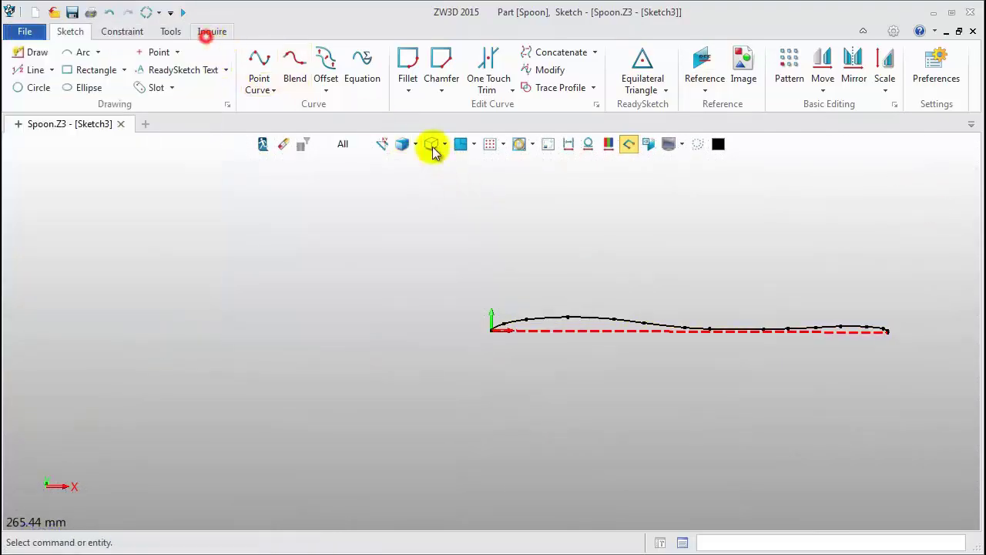
pyautogui.click(459, 145)
pyautogui.scroll(-5, 544, 352)
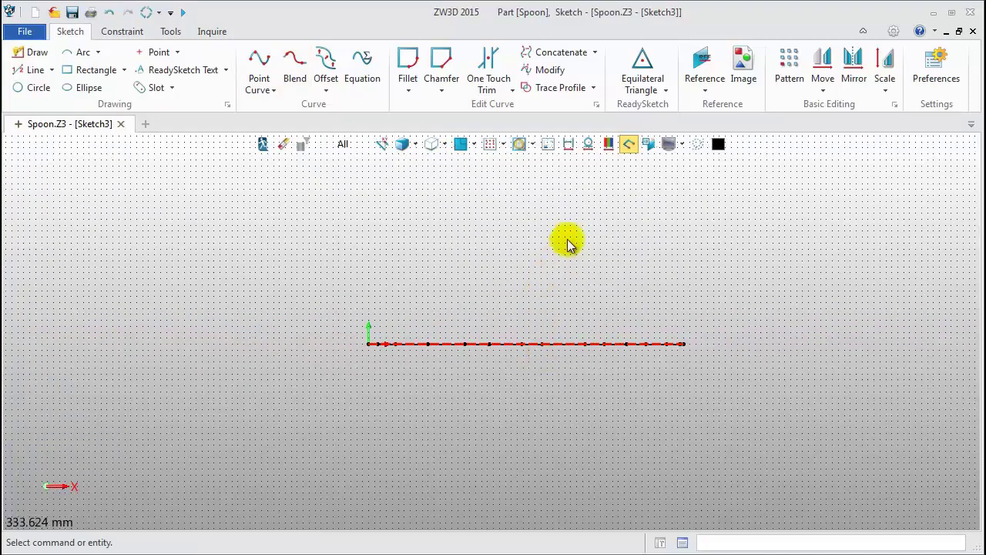
# Insert Spoon_Front.jpg at origin 0 with width 300, giving 300 by 148
pyautogui.click(742, 66)
pyautogui.click(420, 213)
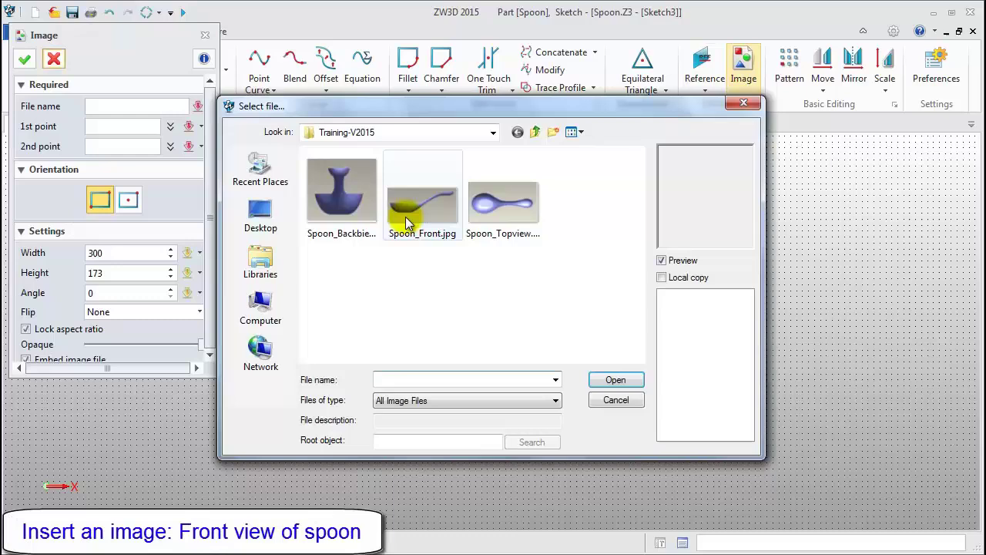
pyautogui.click(613, 379)
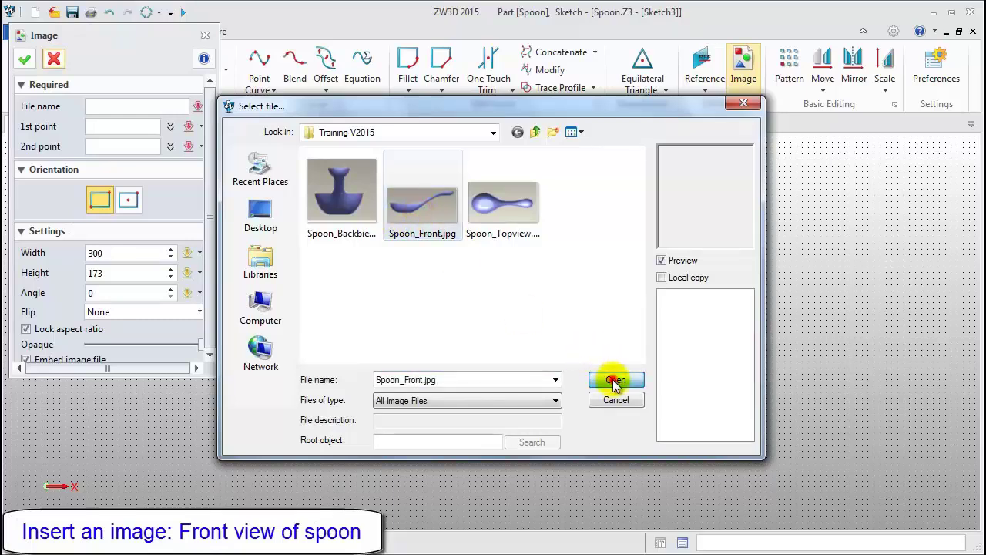
pyautogui.write('0')
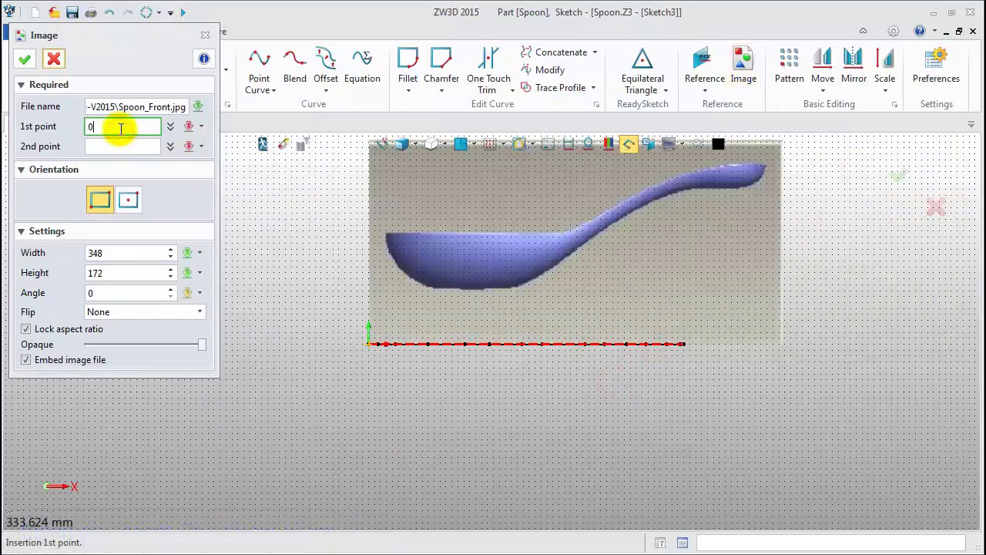
pyautogui.press('Return')
pyautogui.click(123, 252)
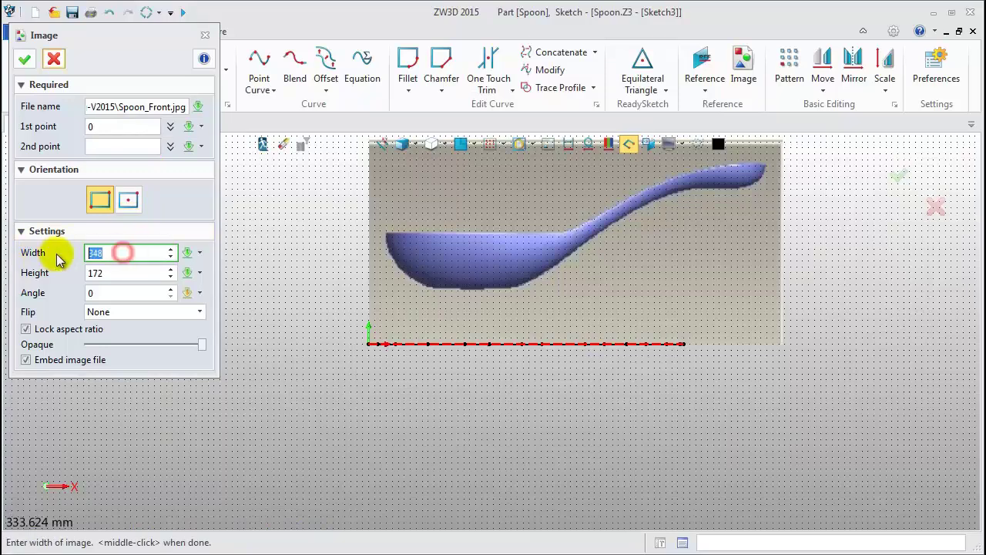
pyautogui.write('300')
pyautogui.press('Return')
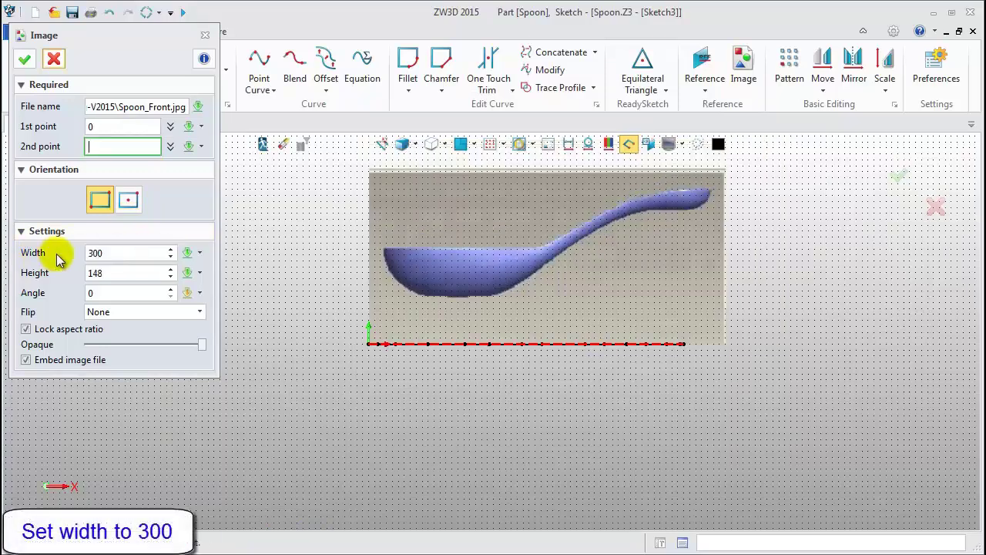
pyautogui.click(24, 60)
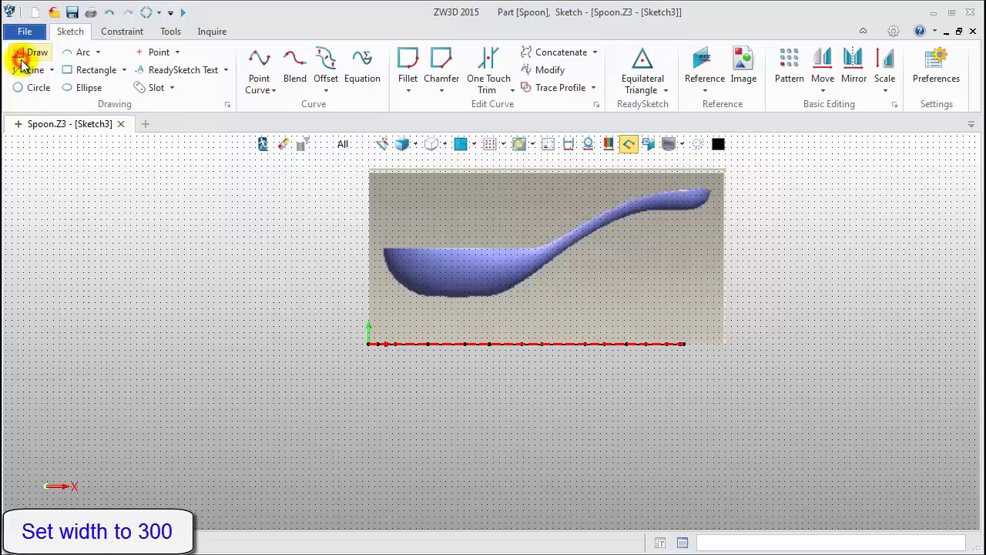
# Draw a vertical line at x 12.6414 from the bowl's top-left corner down to its bottom
pyautogui.click(17, 70)
pyautogui.scroll(8, 378, 253)
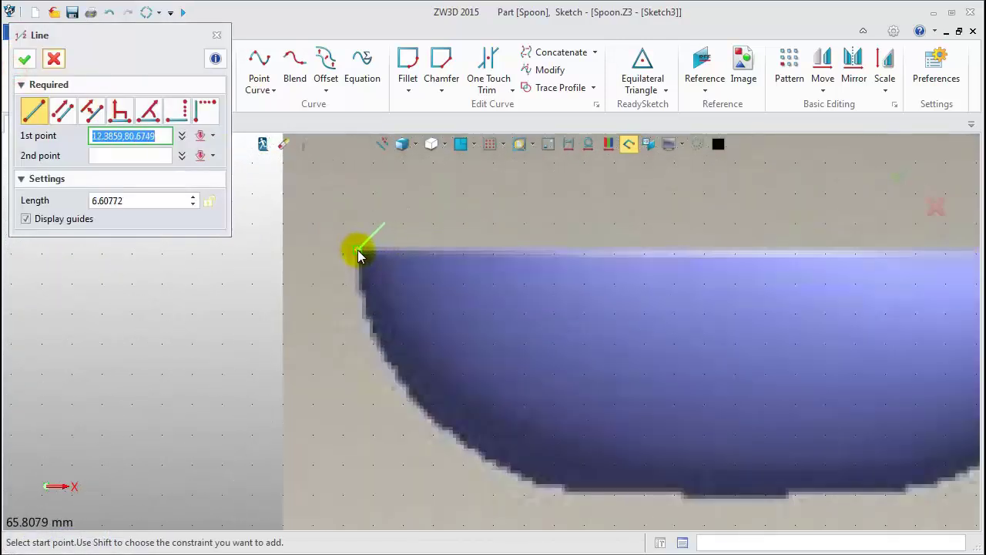
pyautogui.click(360, 253)
pyautogui.scroll(-3, 359, 253)
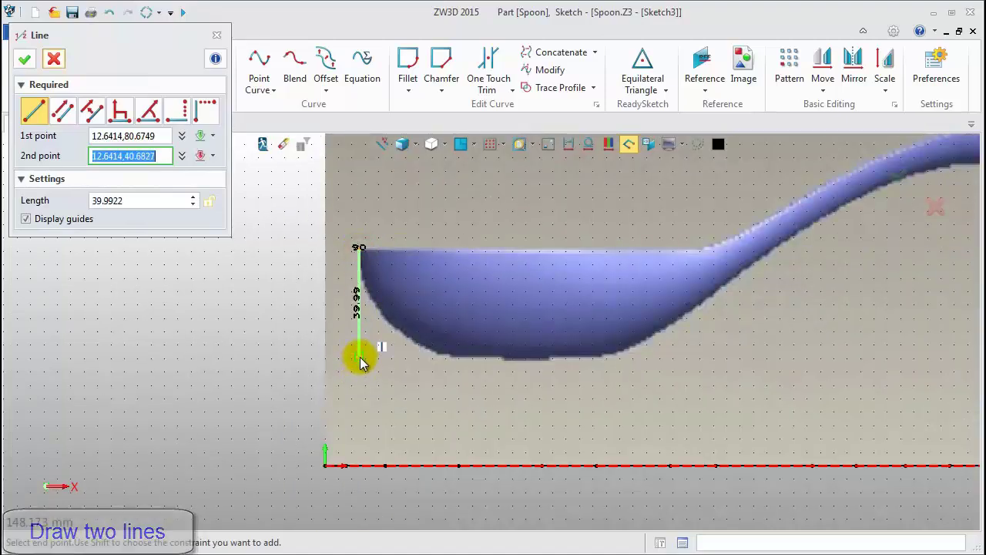
pyautogui.click(360, 359)
pyautogui.middleClick(362, 360)
# Draw a horizontal line at y 40.6827 along the bowl's bottom from the vertical line's end
pyautogui.middleClick(362, 373)
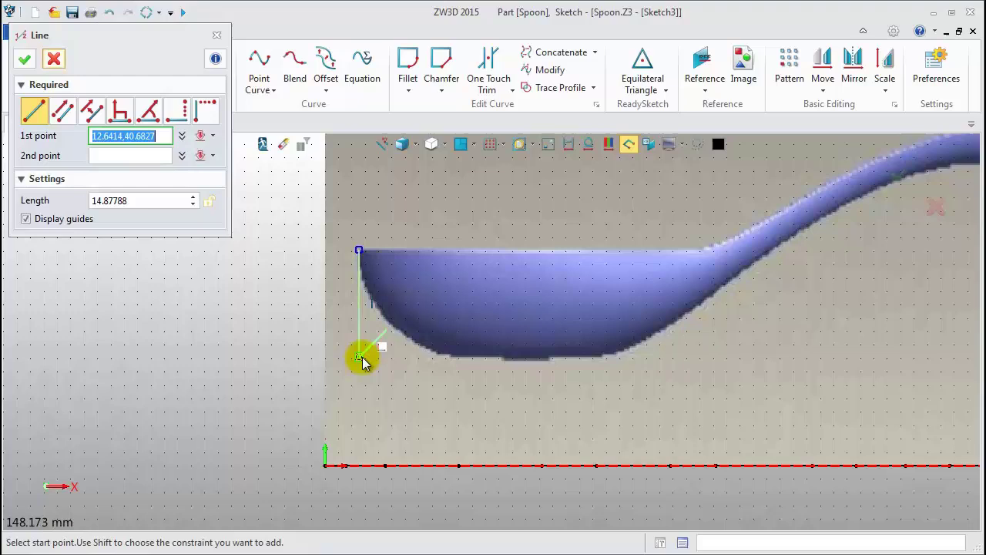
pyautogui.click(359, 357)
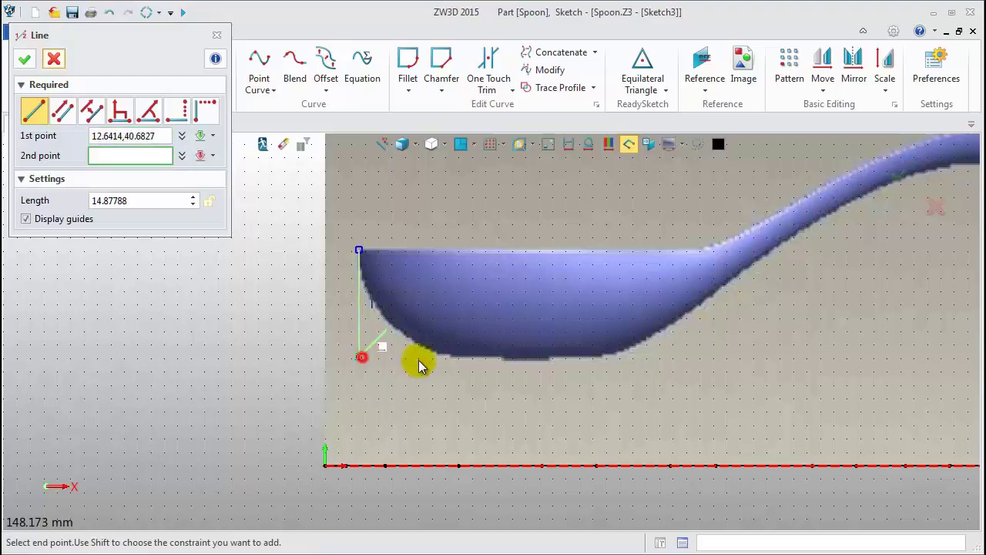
pyautogui.click(646, 357)
pyautogui.middleClick(645, 358)
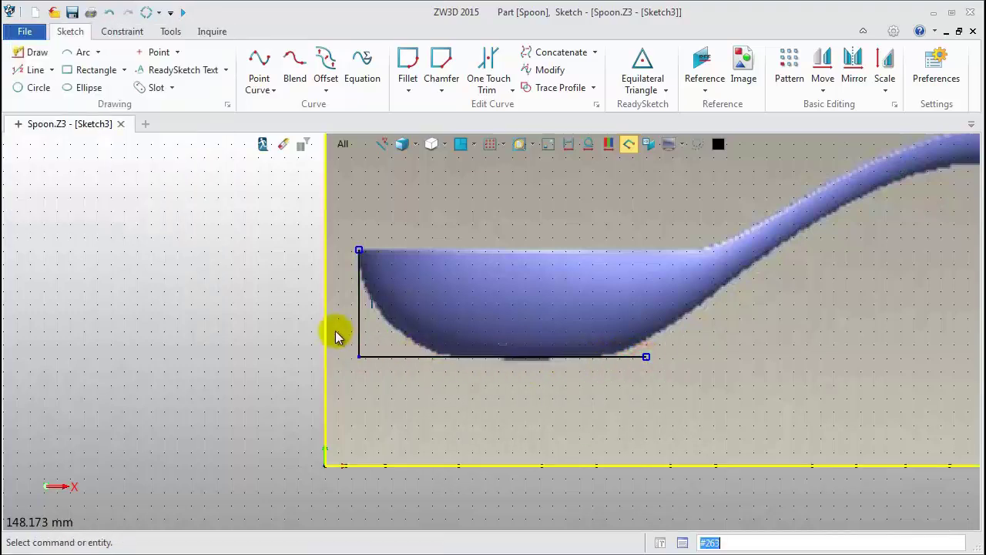
# Move the picture and traced lines so the bowl's bottom corner sits on the origin
pyautogui.moveTo(231, 282); pyautogui.dragTo(201, 291, button='middle')
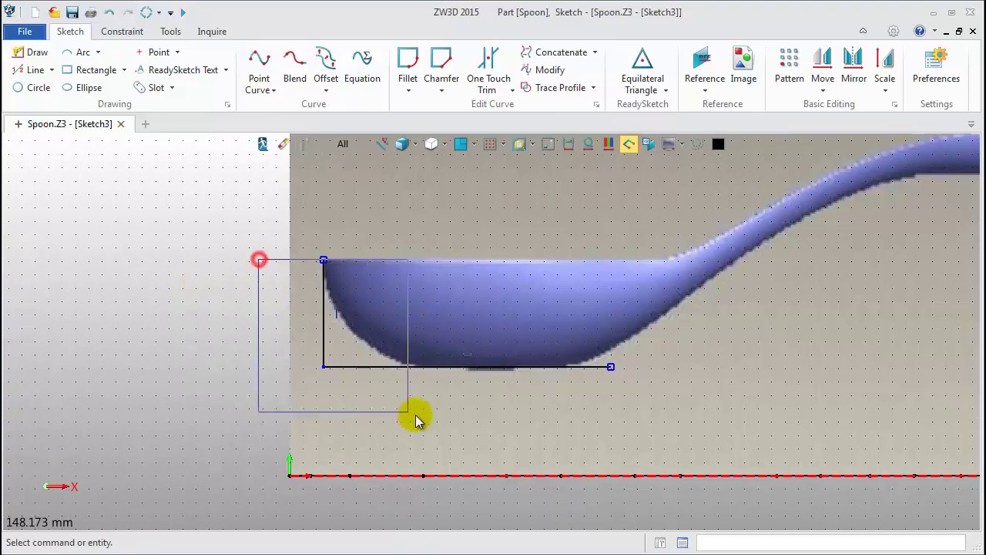
pyautogui.moveTo(416, 415); pyautogui.dragTo(415, 414)
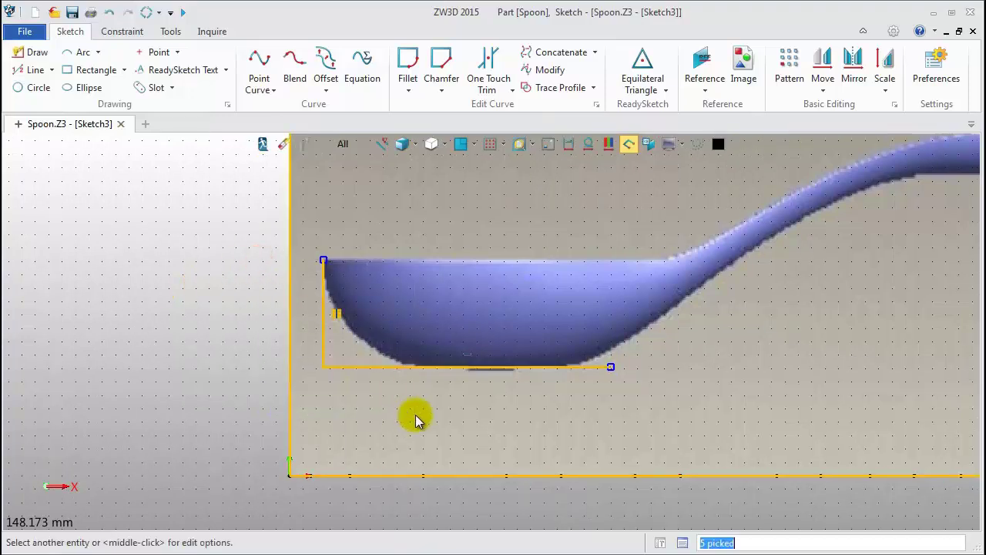
pyautogui.rightClick(193, 222)
pyautogui.click(234, 265)
pyautogui.middleClick(331, 370)
pyautogui.click(326, 368)
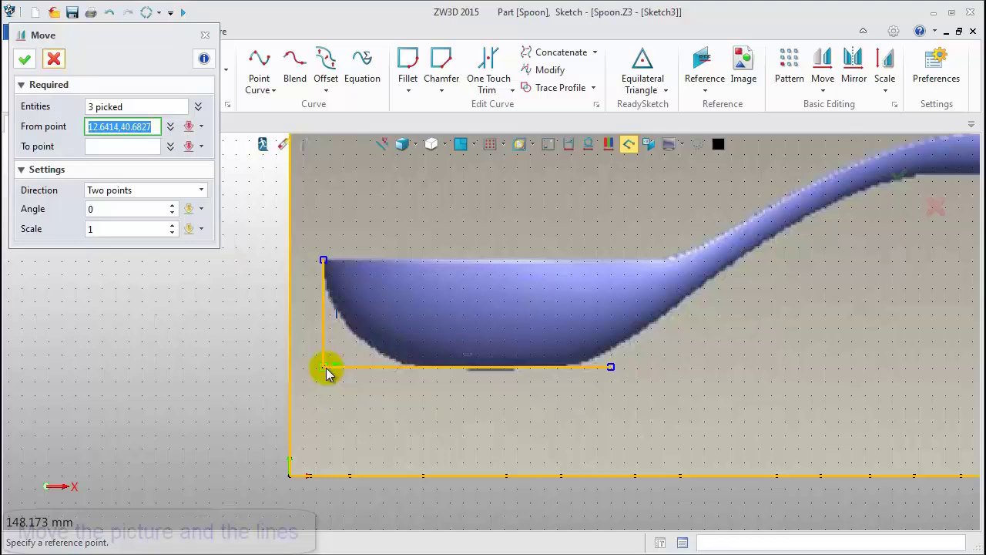
pyautogui.click(289, 475)
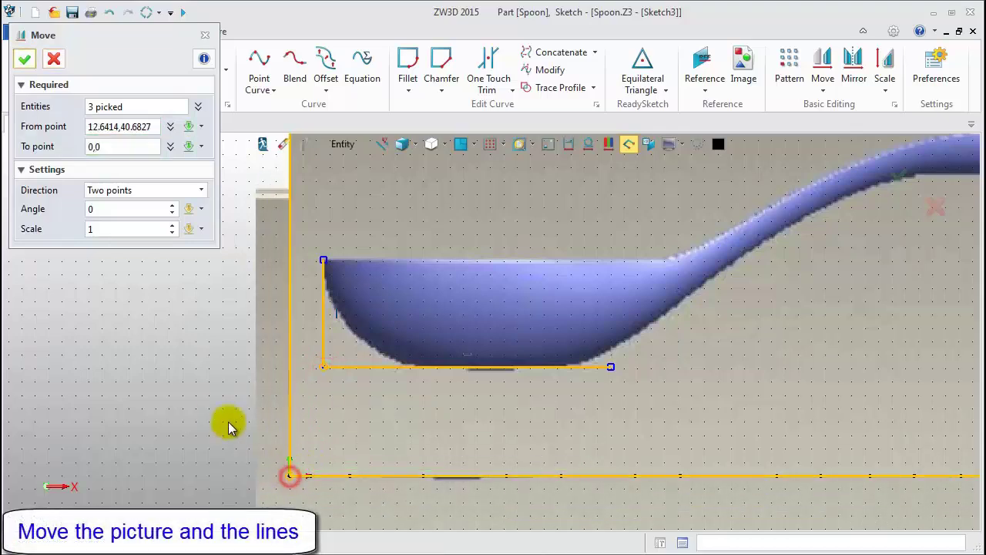
pyautogui.scroll(-2, 204, 398)
pyautogui.moveTo(172, 344); pyautogui.dragTo(125, 299, button='middle')
# Draw a 100-long vertical line up from the baseline's right end at x 265.09
pyautogui.click(24, 69)
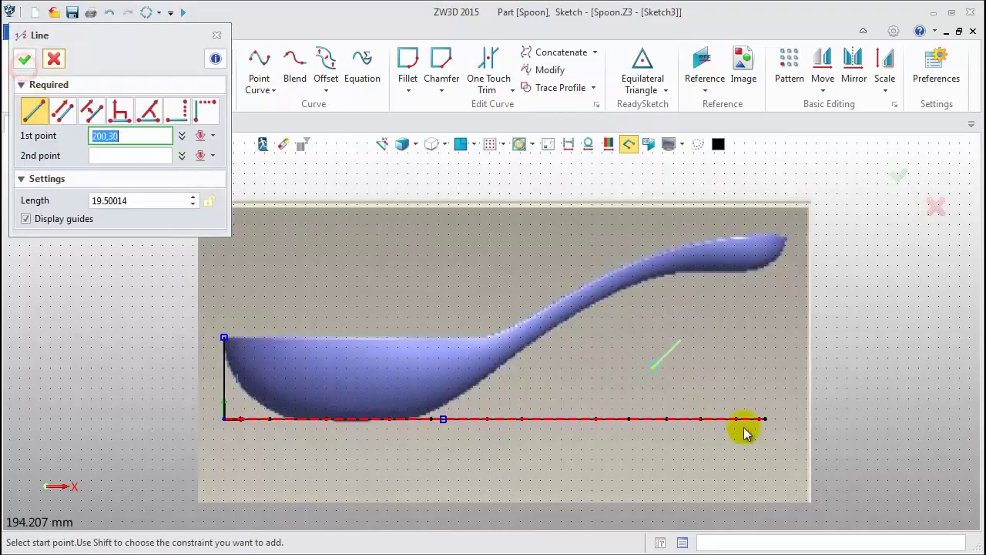
pyautogui.click(768, 418)
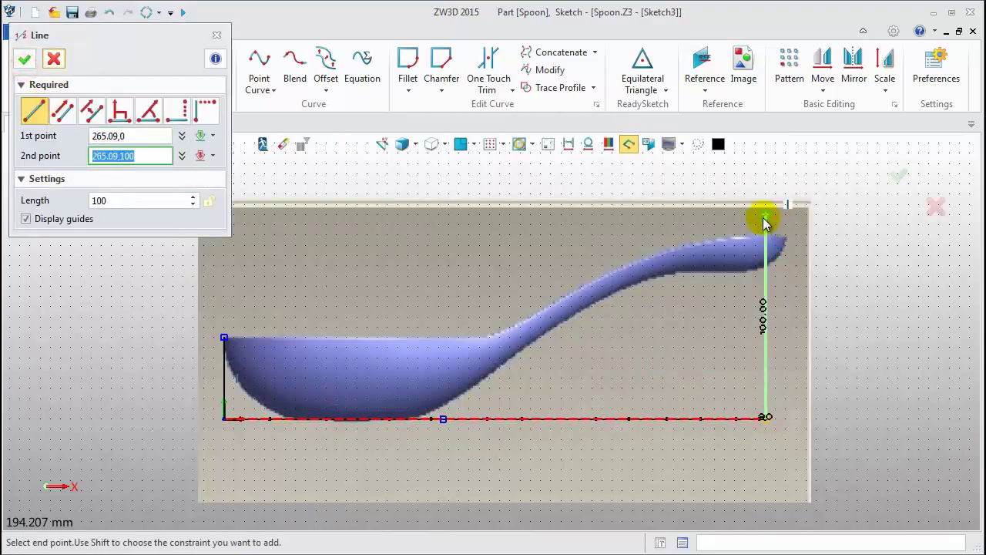
pyautogui.click(763, 220)
pyautogui.middleClick(764, 220)
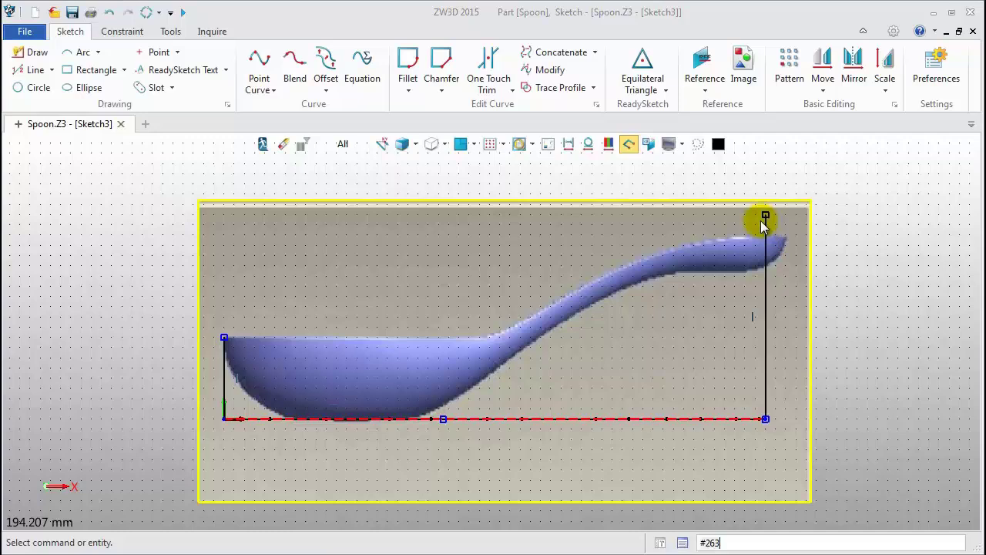
# Resize the Spoon_Front.jpg picture to 290 by 143 so the handle tip meets the right line
pyautogui.click(653, 221)
pyautogui.middleClick(653, 220)
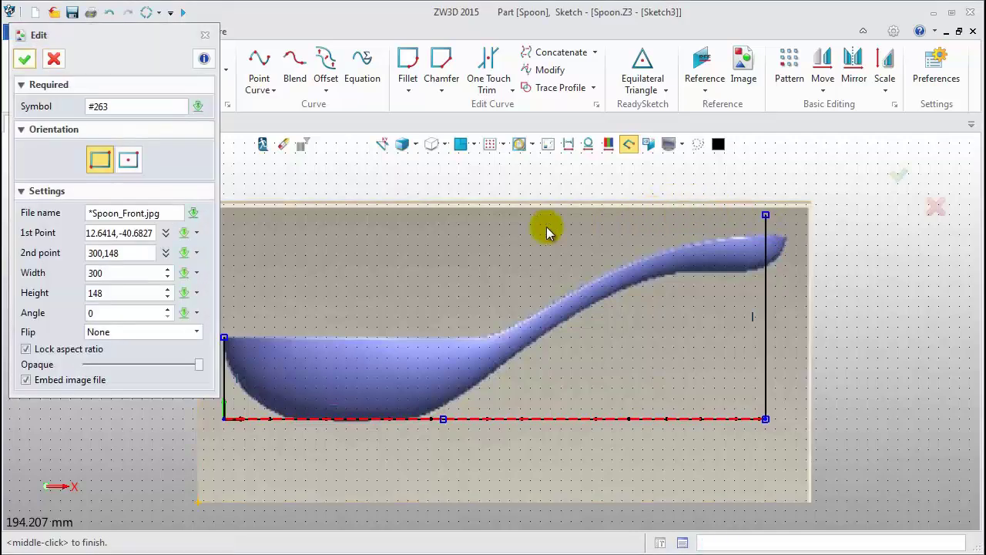
pyautogui.doubleClick(126, 272)
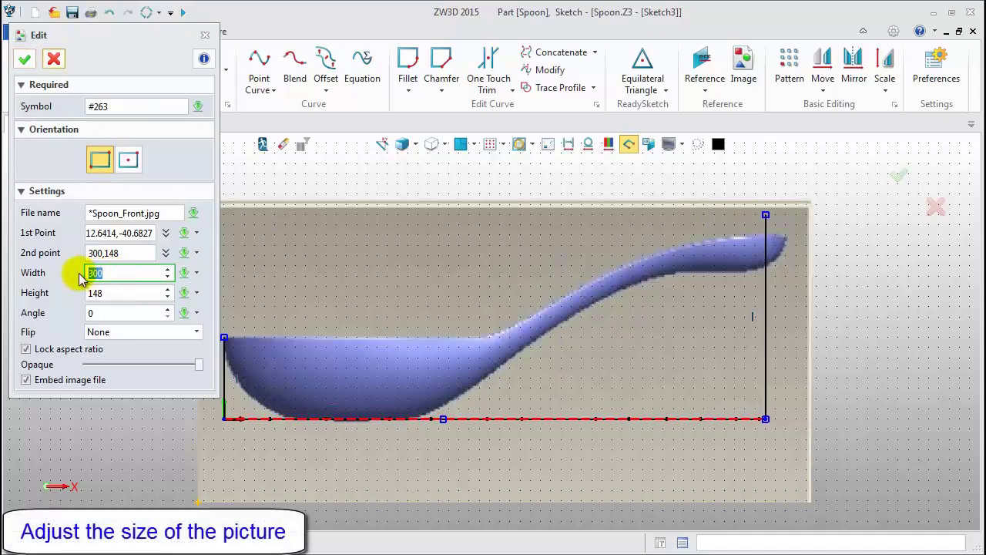
pyautogui.press('Return')
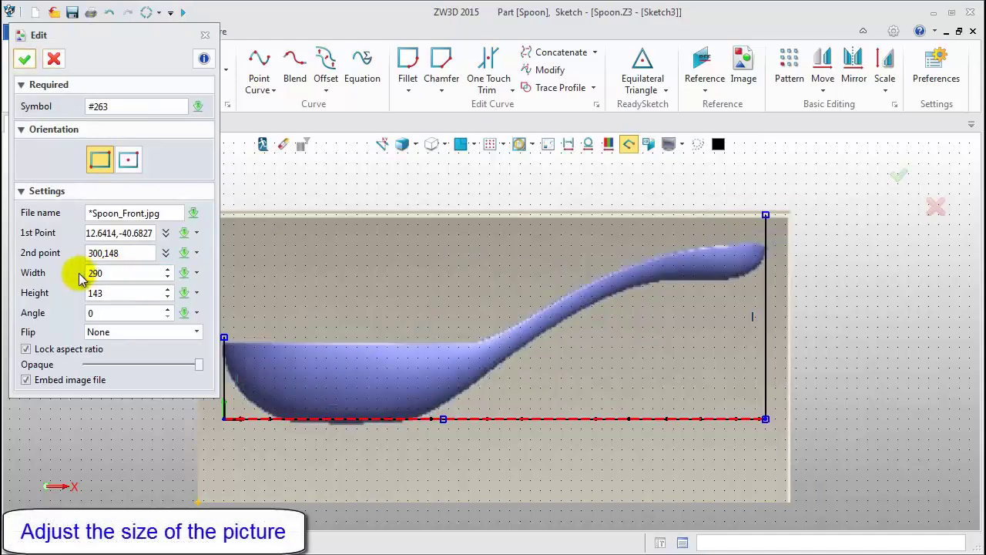
pyautogui.click(24, 60)
pyautogui.click(762, 324)
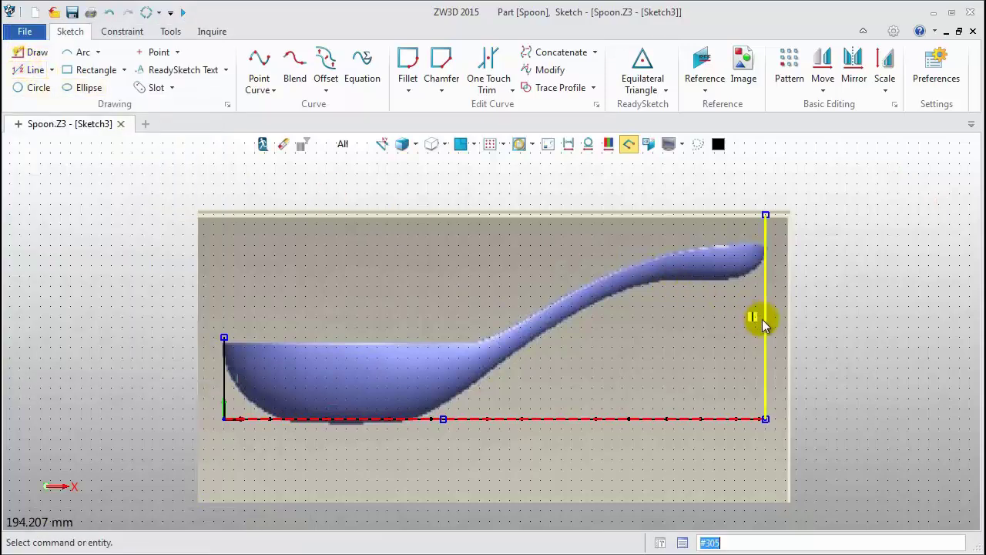
# Toggle the right and left vertical lines to construction geometry
pyautogui.rightClick(767, 324)
pyautogui.click(775, 308)
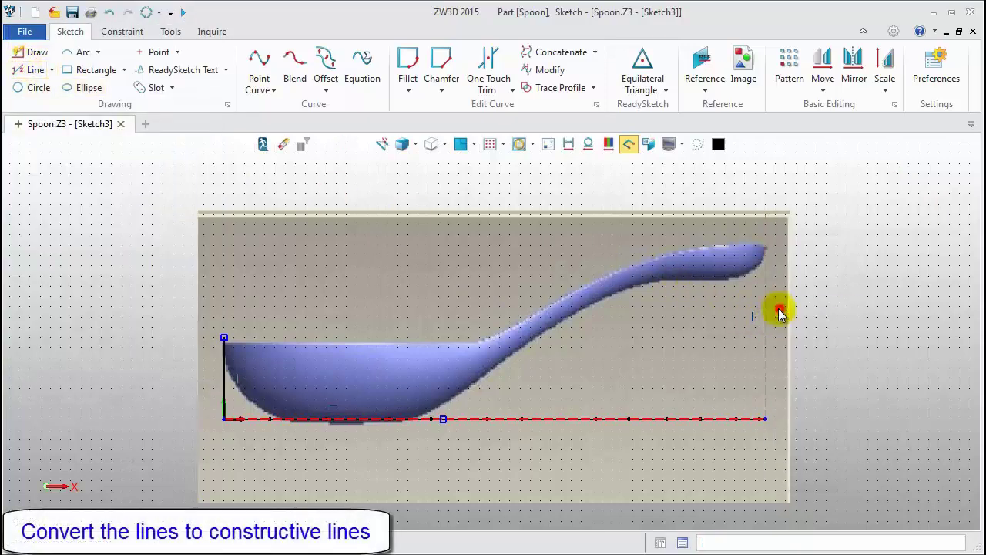
pyautogui.rightClick(221, 377)
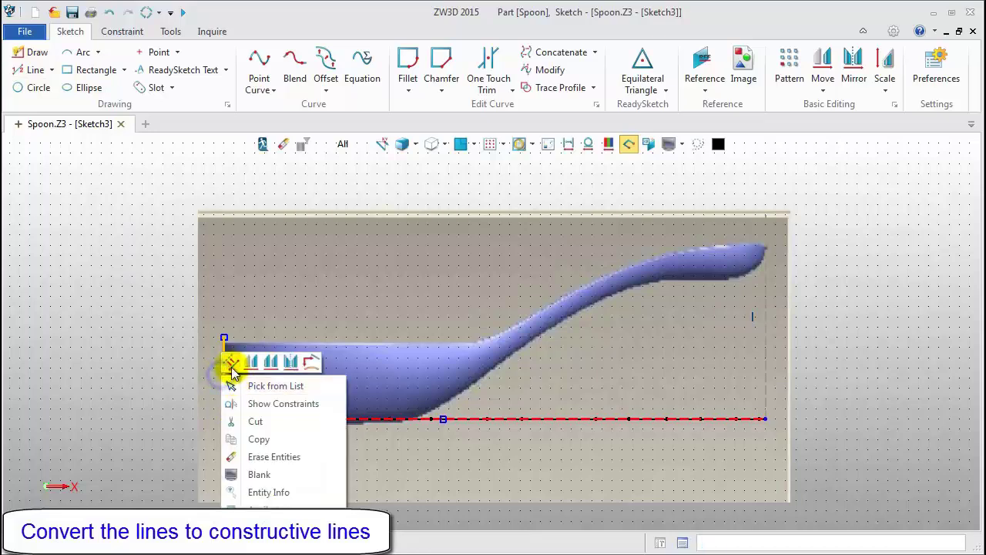
pyautogui.click(230, 359)
# Split the baseline and make its bowl-bottom part a construction line
pyautogui.click(500, 420)
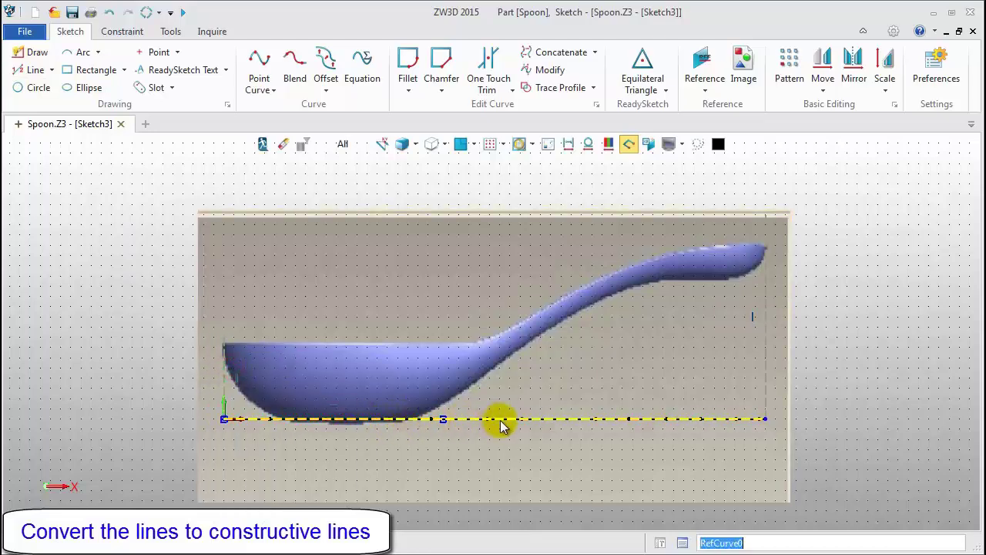
pyautogui.rightClick(502, 422)
pyautogui.click(528, 498)
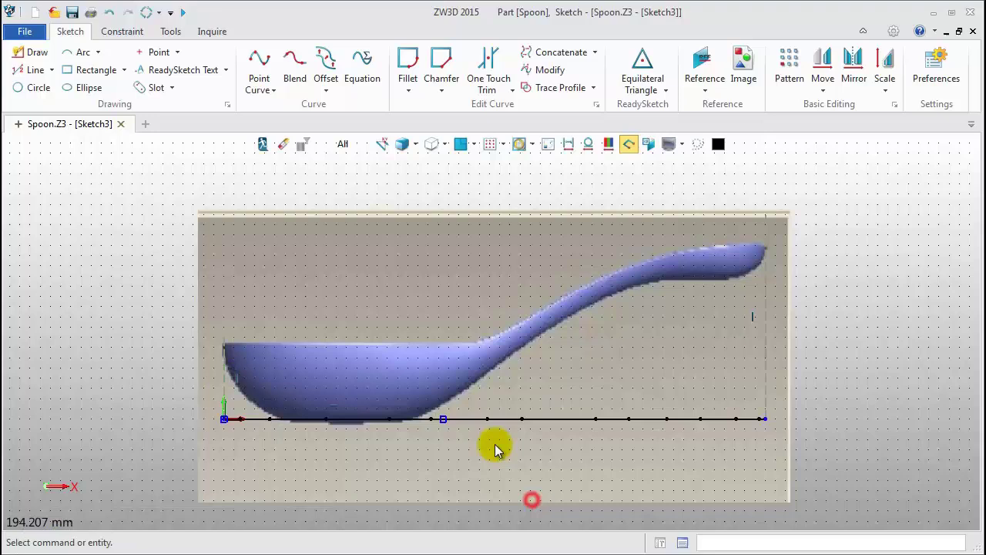
pyautogui.rightClick(415, 423)
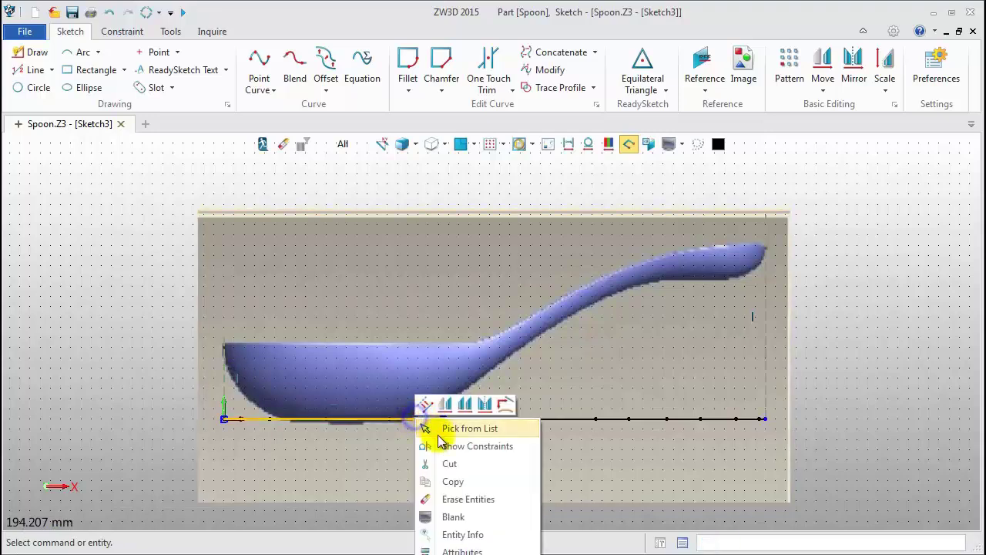
pyautogui.click(428, 406)
pyautogui.middleClick(428, 412)
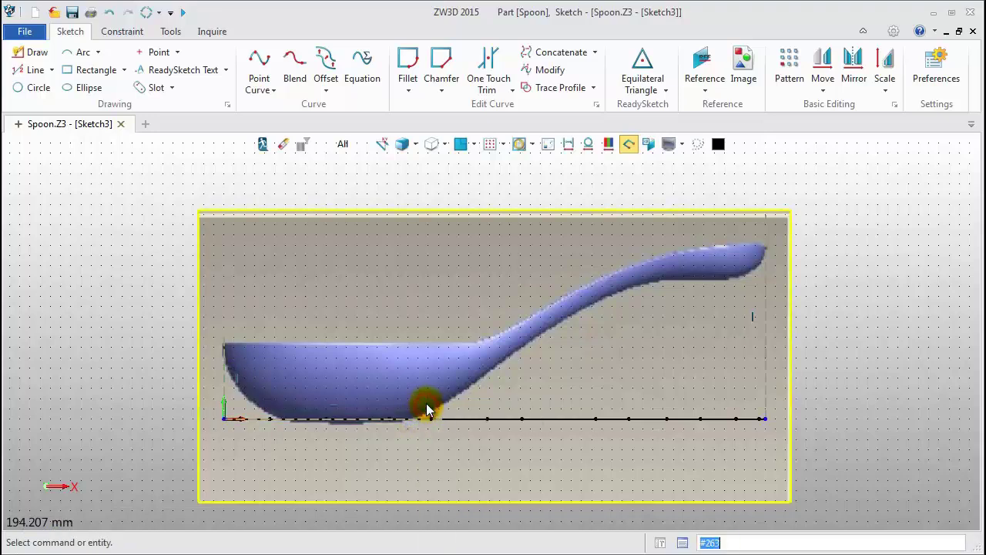
# Draw a 122.66-long line at y 37.2432 from the bowl rim's left corner to the handle
pyautogui.click(44, 69)
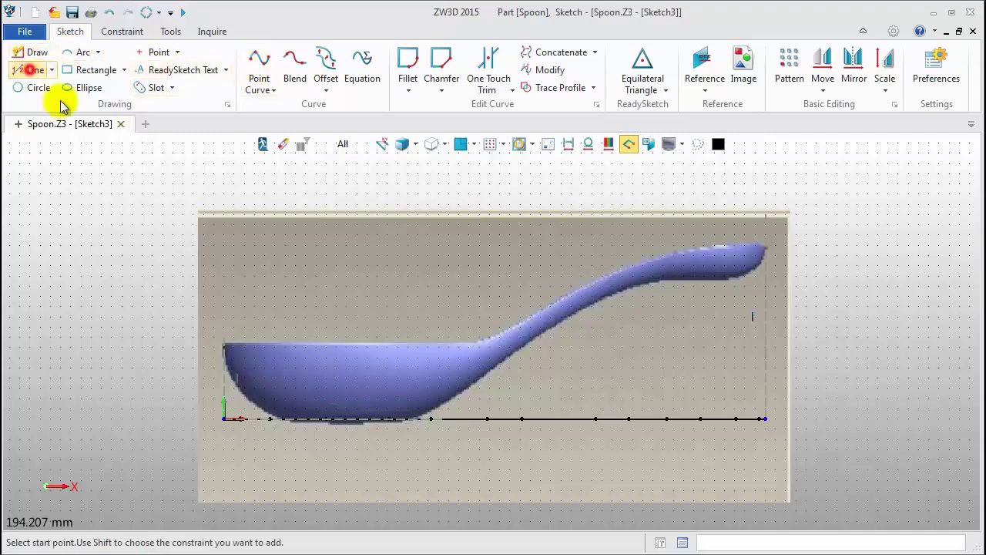
pyautogui.scroll(3, 226, 348)
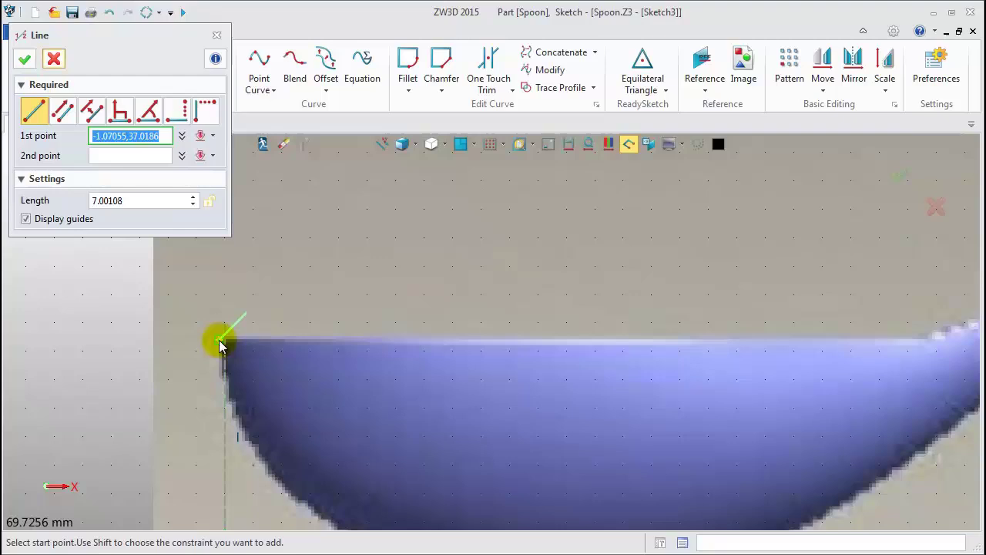
pyautogui.scroll(2, 225, 336)
pyautogui.click(224, 329)
pyautogui.scroll(-2, 408, 357)
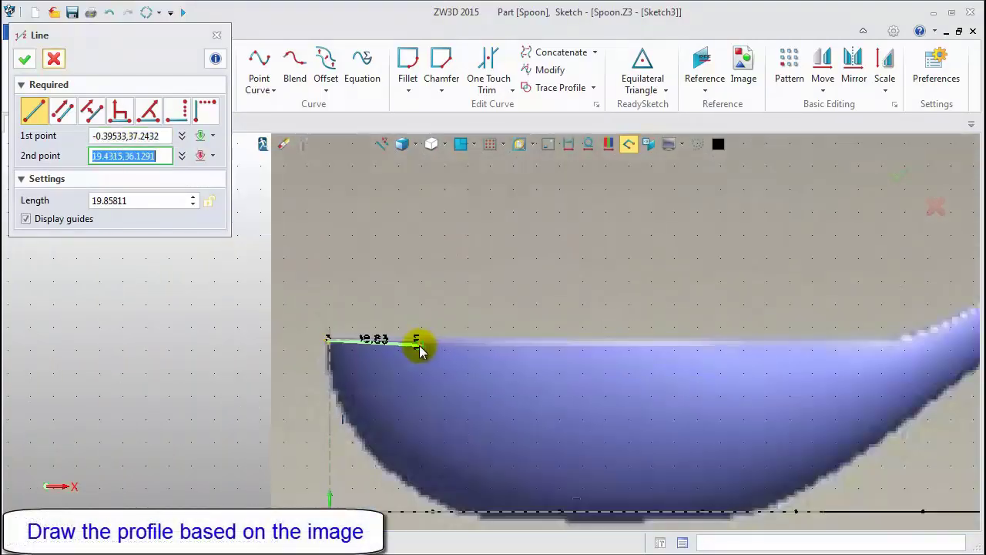
pyautogui.click(883, 338)
pyautogui.middleClick(886, 303)
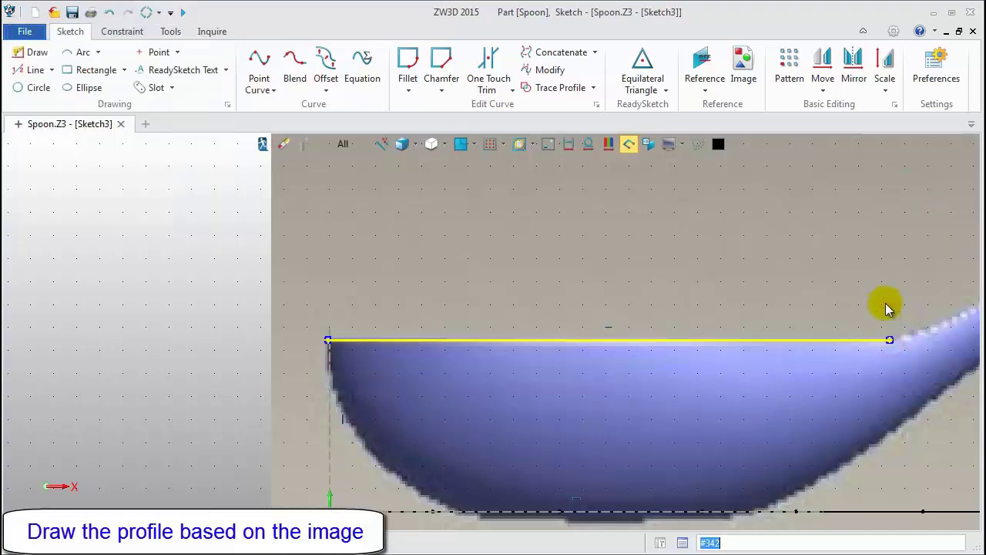
pyautogui.moveTo(885, 303); pyautogui.dragTo(499, 324, button='middle')
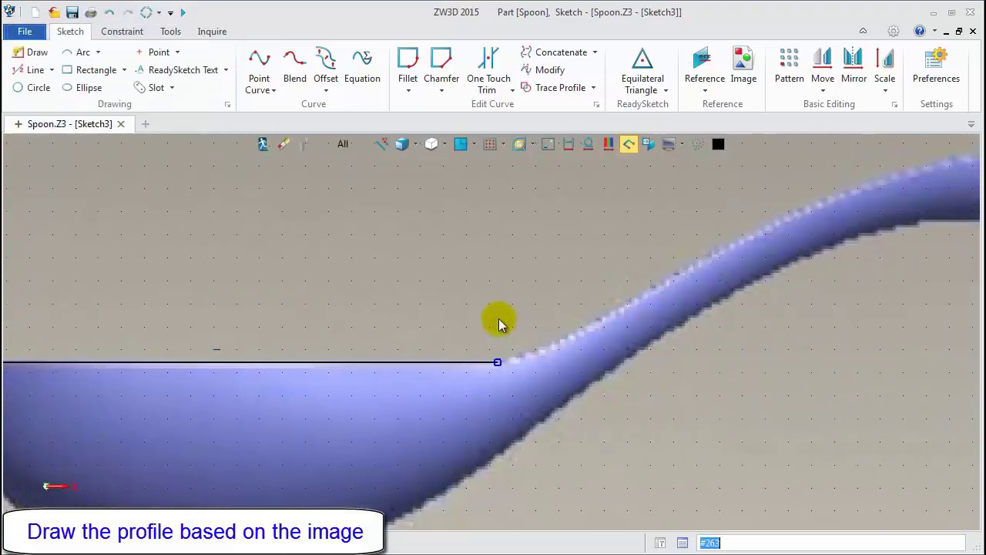
# Trace the handle's top edge with a degree-3 point curve ending at the tip near 265.09,85.81
pyautogui.click(258, 60)
pyautogui.scroll(-1, 297, 269)
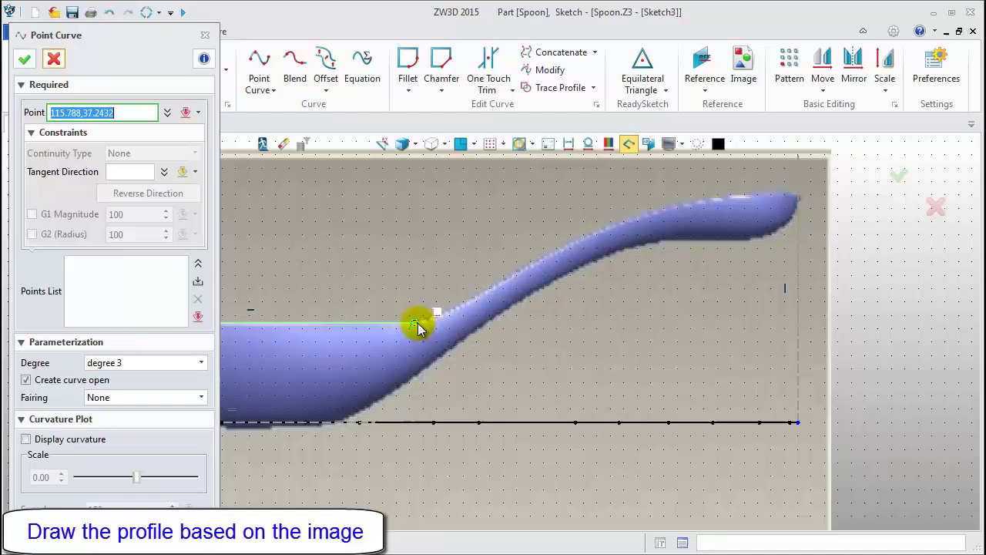
pyautogui.scroll(2, 447, 316)
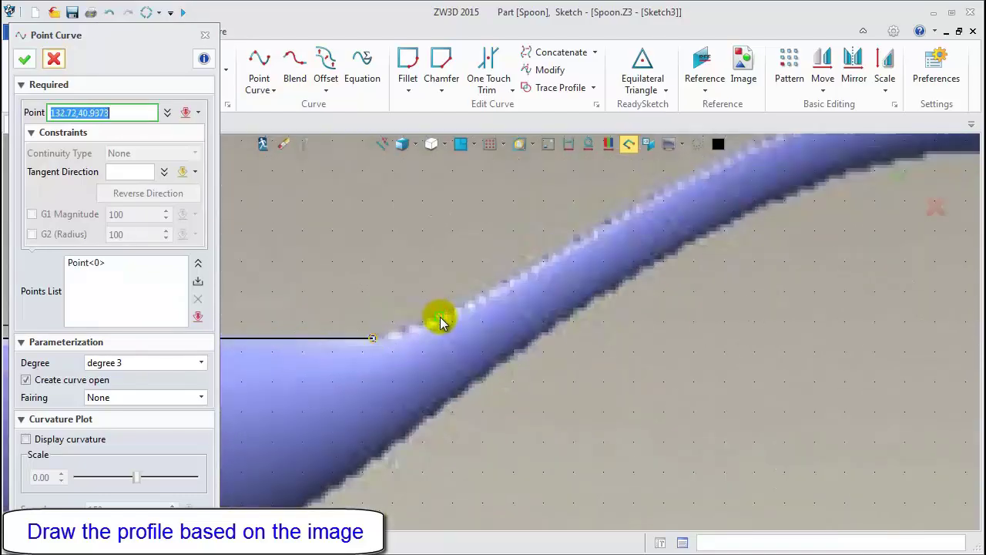
pyautogui.click(534, 271)
pyautogui.scroll(-1, 412, 374)
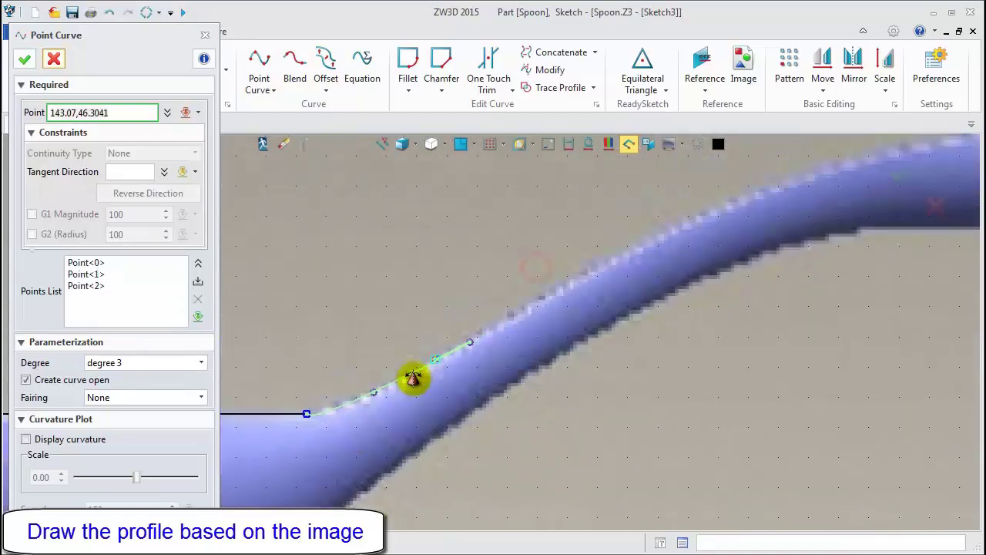
pyautogui.click(571, 288)
pyautogui.click(675, 243)
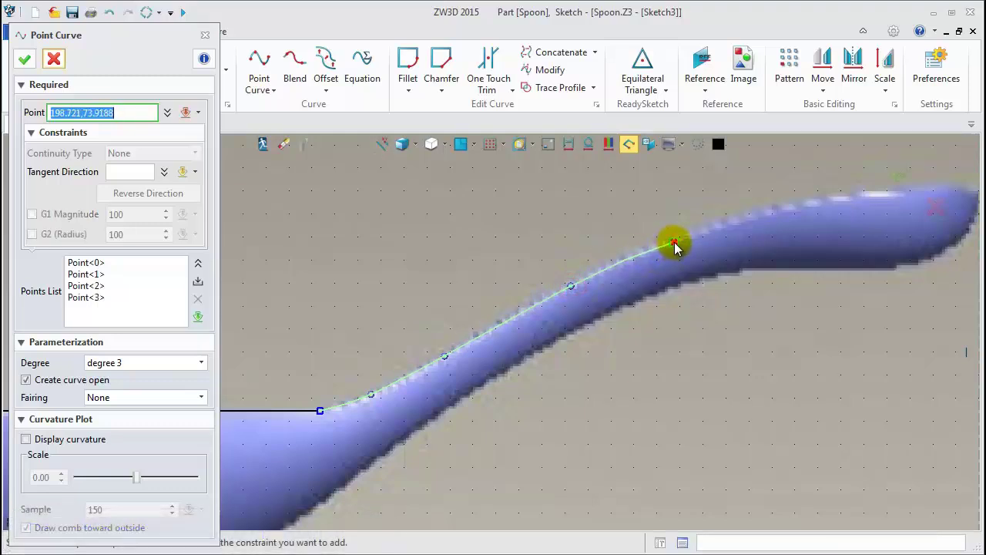
pyautogui.click(779, 209)
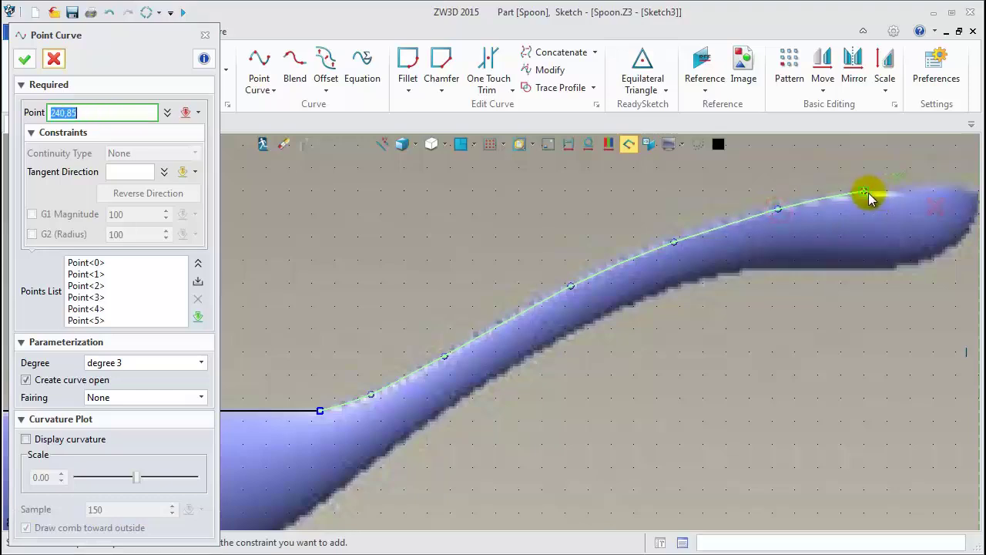
pyautogui.click(867, 198)
pyautogui.scroll(-1, 656, 257)
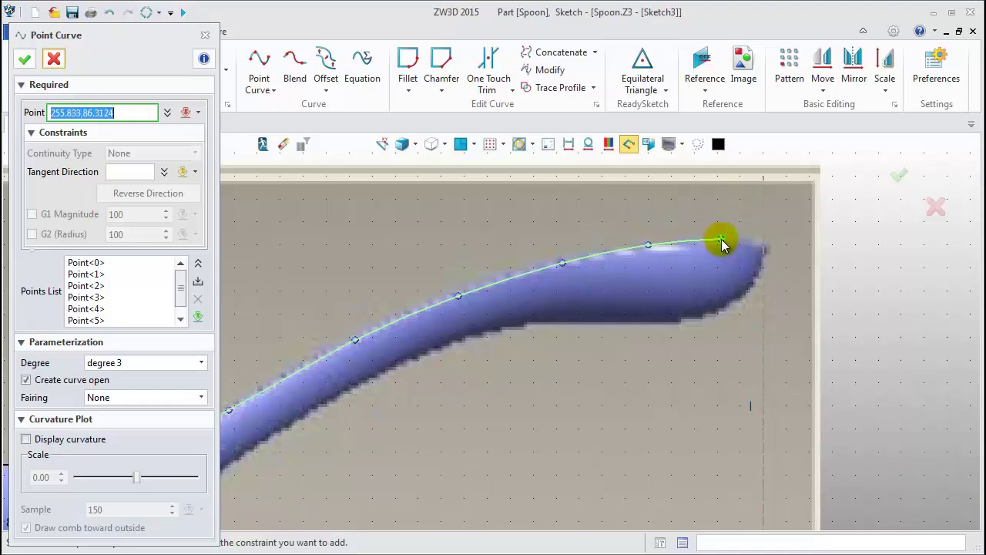
pyautogui.click(763, 245)
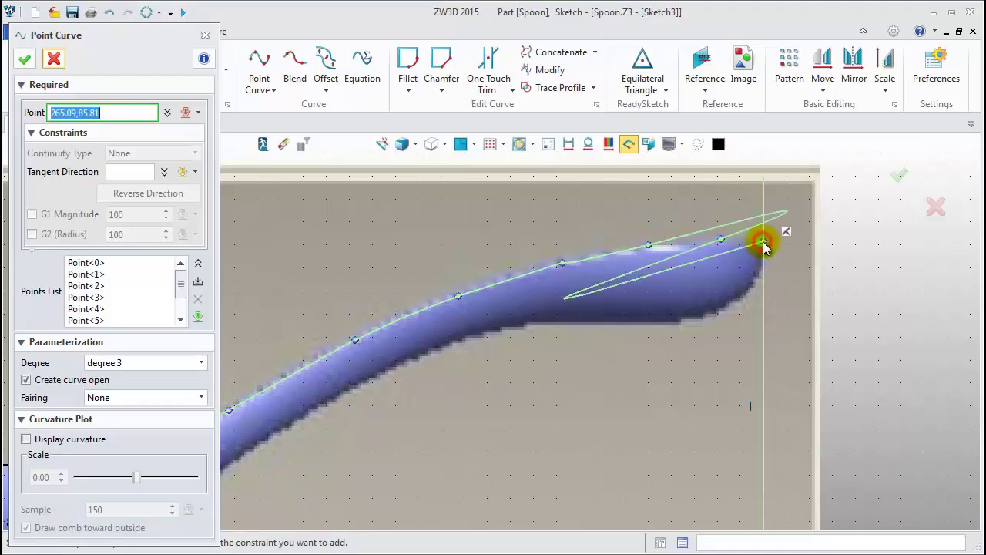
pyautogui.scroll(-1, 789, 249)
pyautogui.middleClick(625, 385)
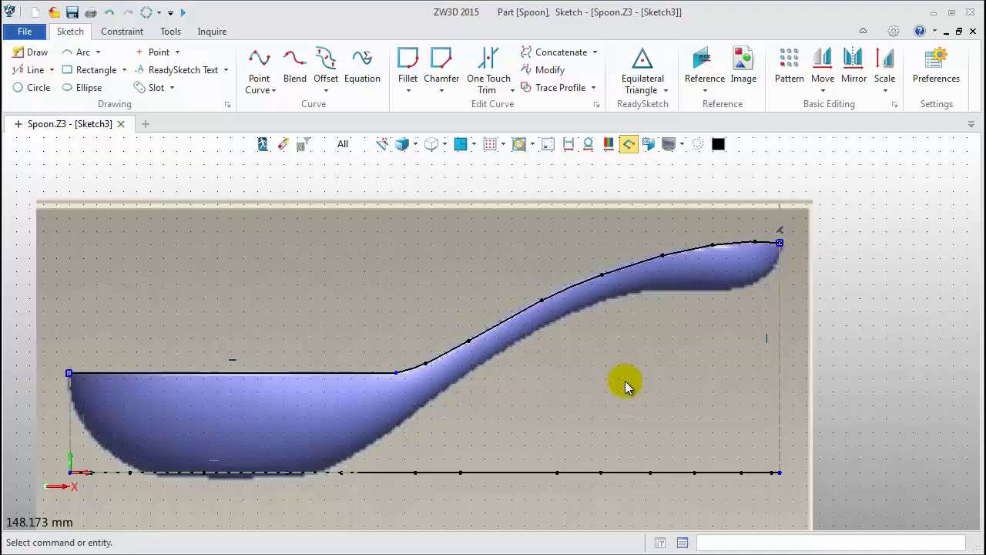
# Fillet the rim line and handle spline with radius 30, retrying after one cancelled attempt
pyautogui.click(410, 73)
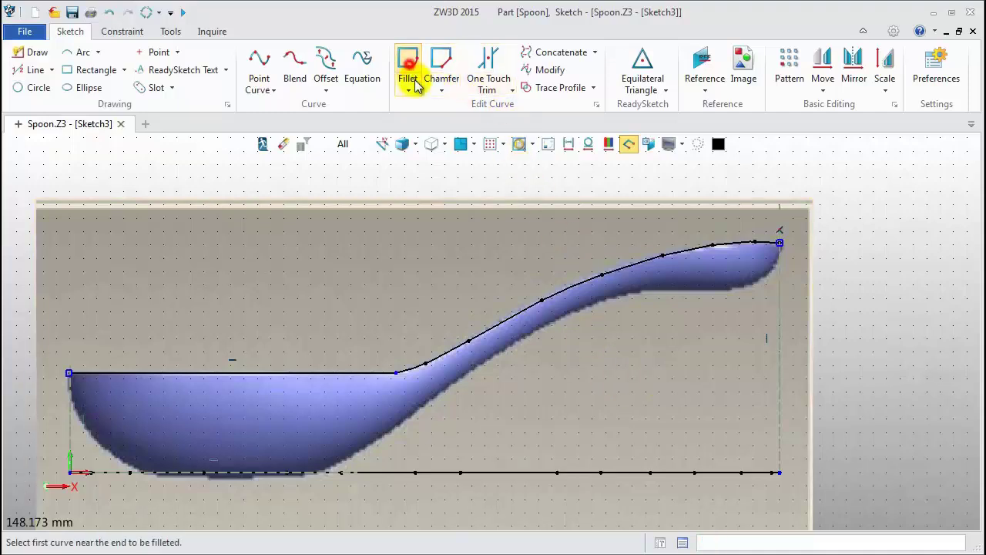
pyautogui.click(412, 365)
pyautogui.click(377, 374)
pyautogui.click(378, 375)
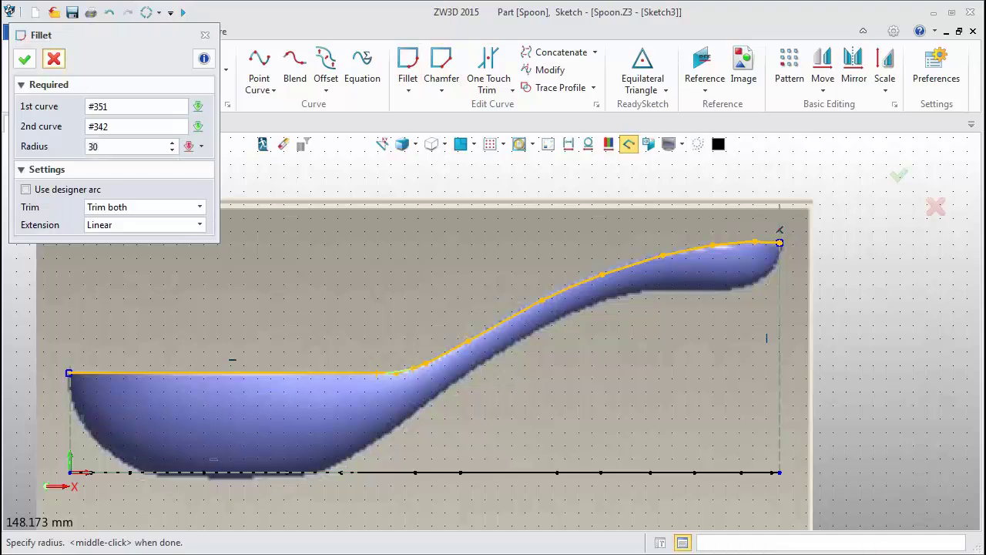
pyautogui.click(205, 35)
pyautogui.click(408, 61)
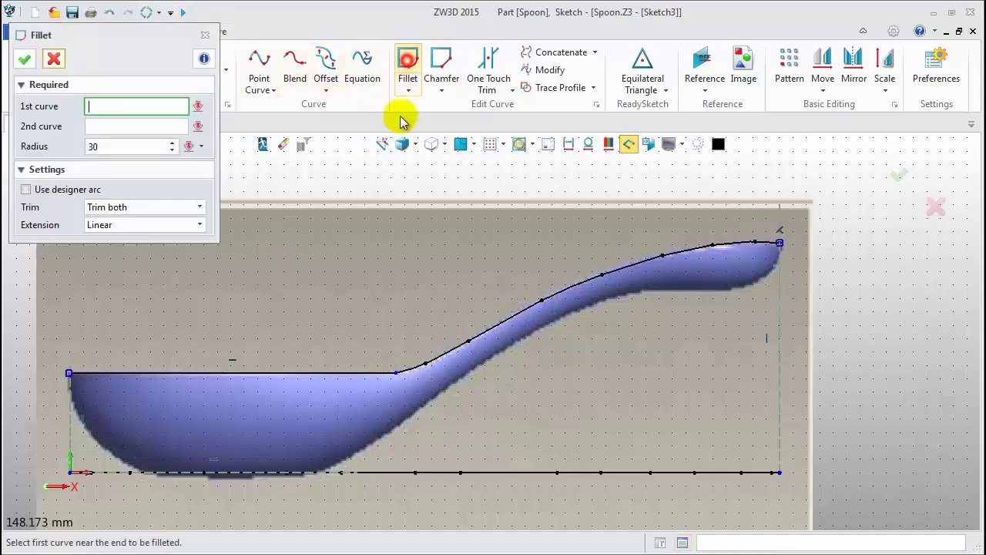
pyautogui.click(362, 377)
pyautogui.click(408, 370)
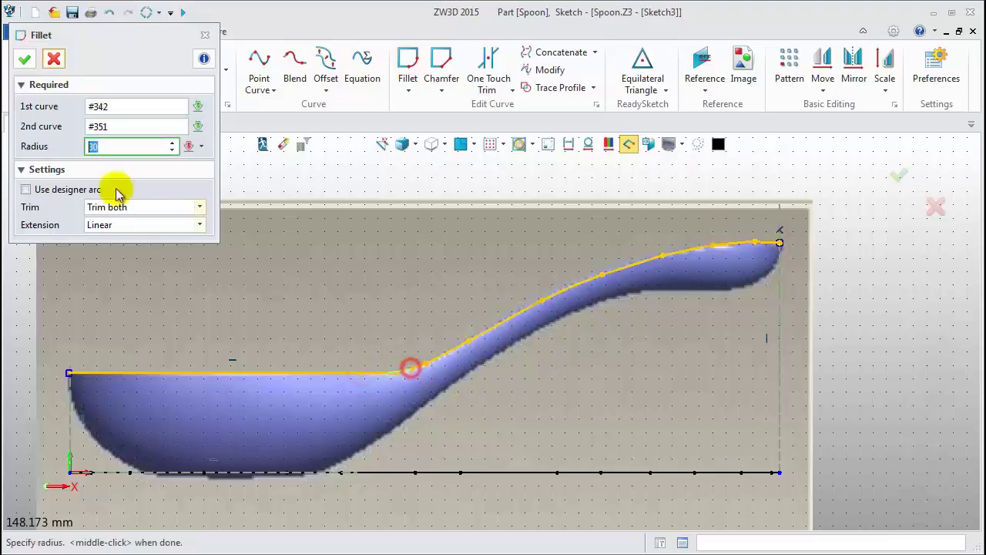
pyautogui.click(26, 60)
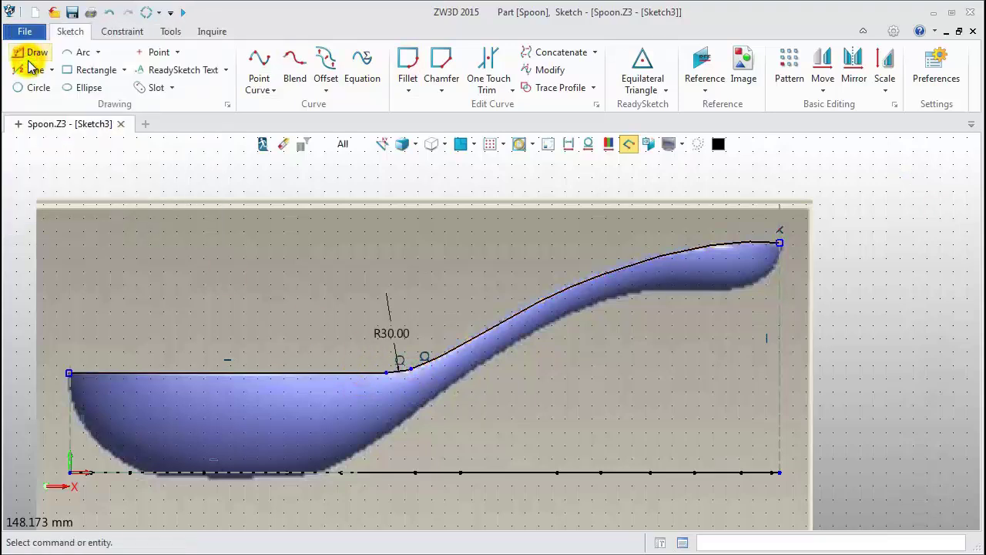
# Concatenate the rim line, R30 fillet arc and handle spline into one top-edge curve
pyautogui.click(540, 48)
pyautogui.click(308, 375)
pyautogui.click(399, 376)
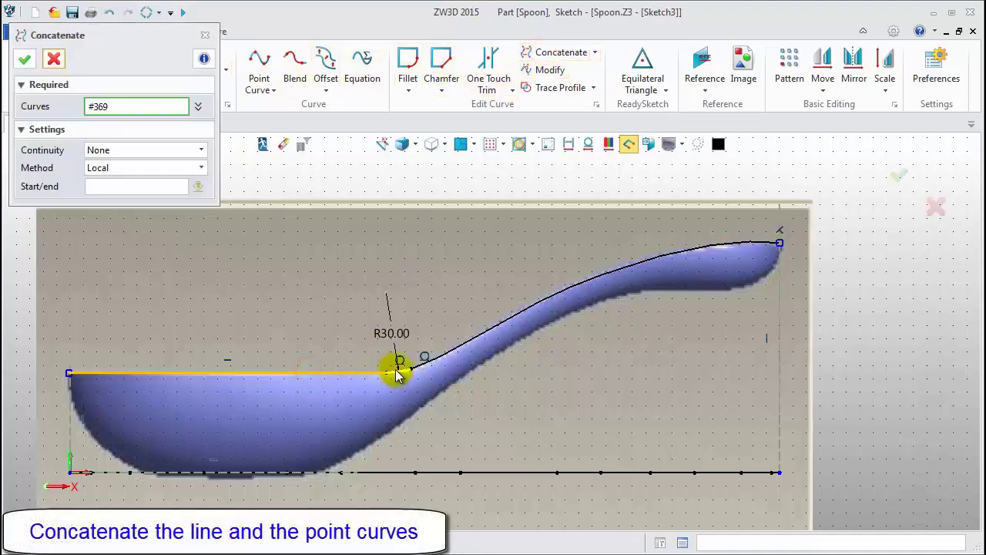
pyautogui.click(416, 362)
pyautogui.click(24, 59)
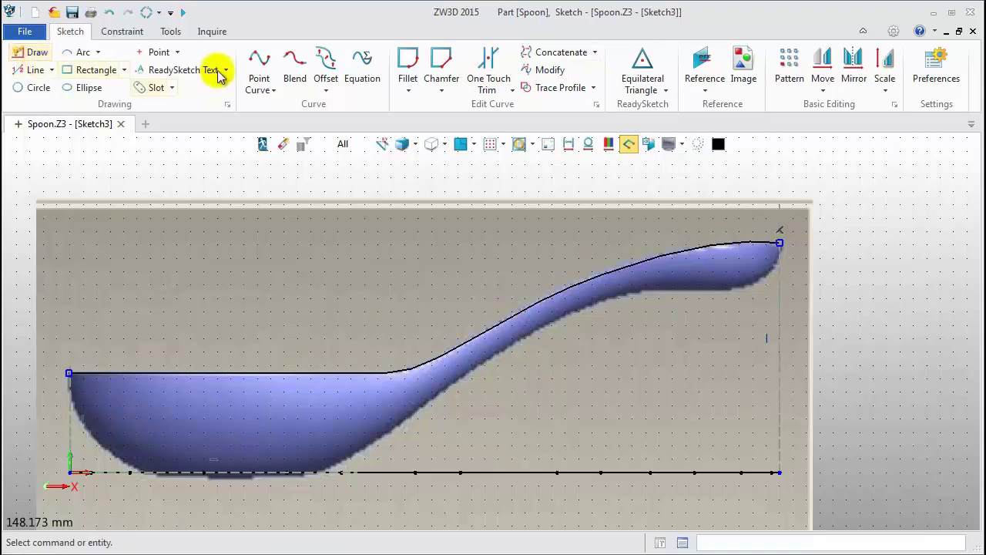
# Trace the bowl's rounded left side with a point curve from the rim corner to the baseline
pyautogui.click(260, 70)
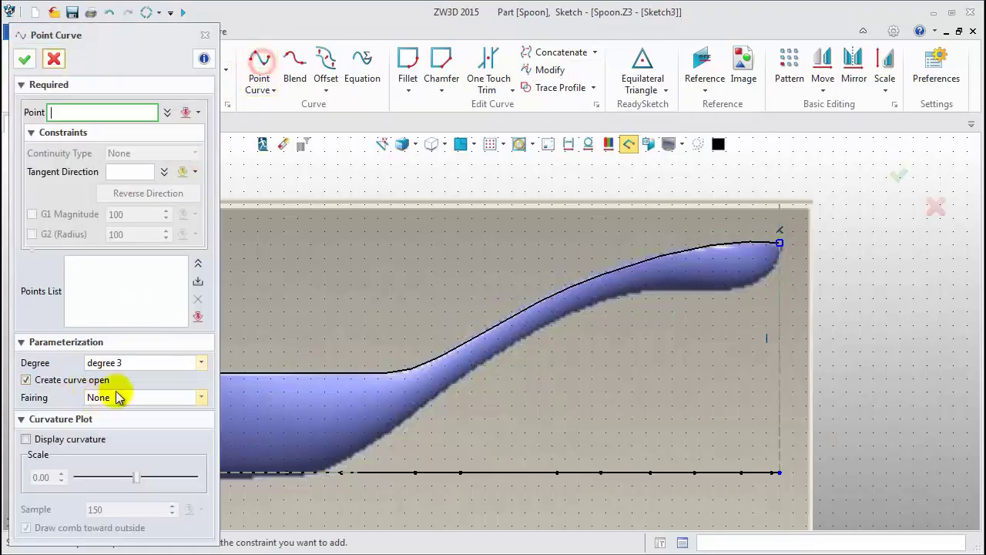
pyautogui.scroll(3, 557, 324)
pyautogui.moveTo(568, 307); pyautogui.dragTo(504, 301, button='middle')
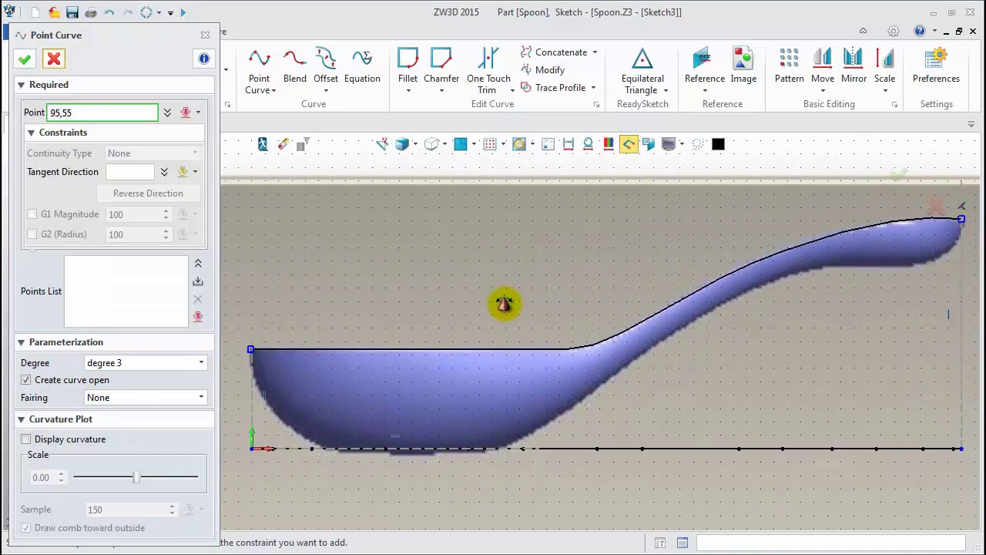
pyautogui.click(247, 350)
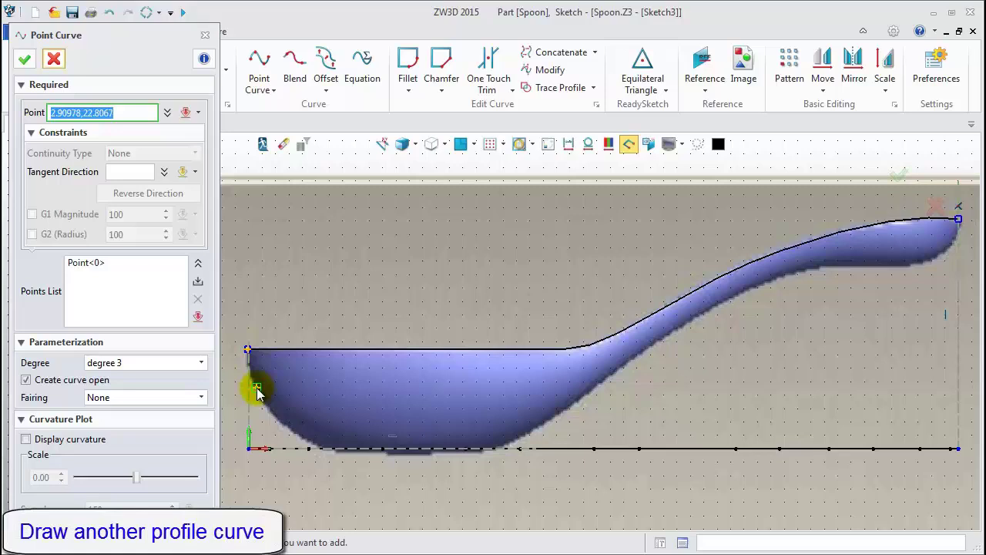
pyautogui.click(257, 388)
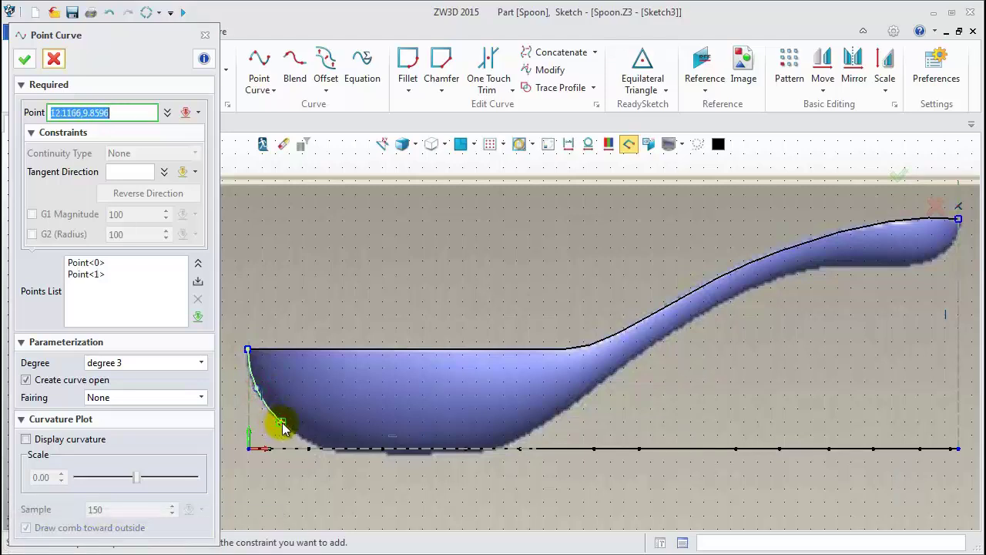
pyautogui.click(282, 424)
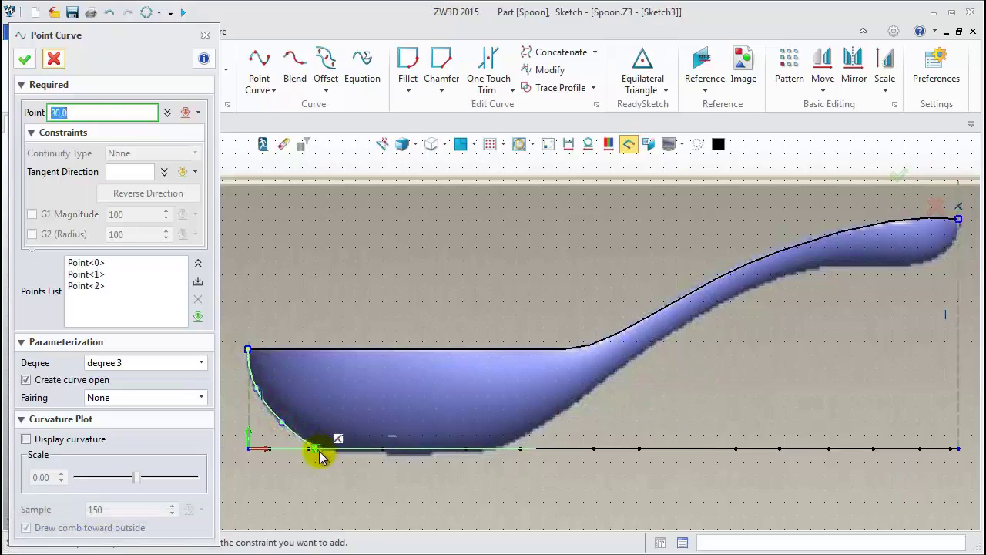
pyautogui.scroll(3, 320, 457)
pyautogui.click(329, 451)
pyautogui.scroll(-2, 325, 461)
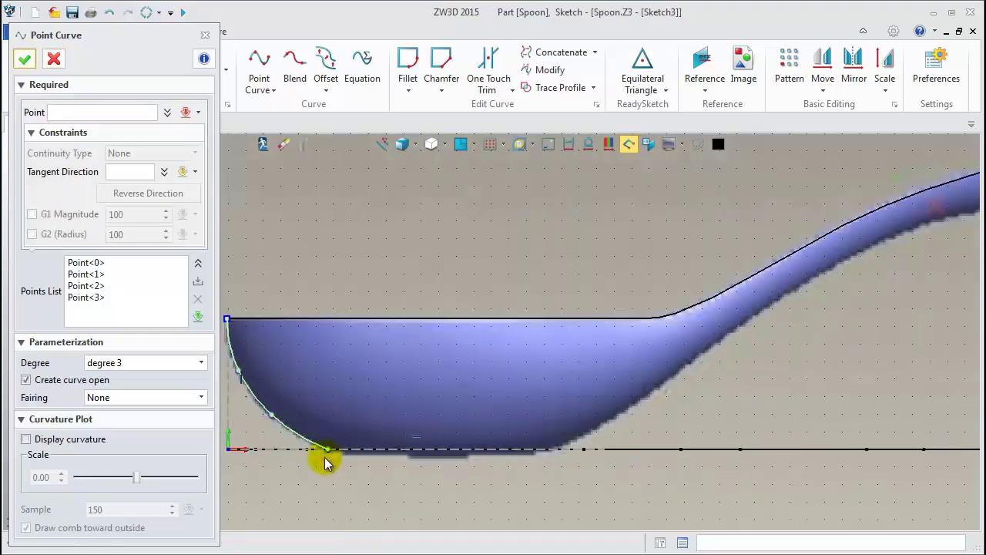
pyautogui.middleClick(324, 463)
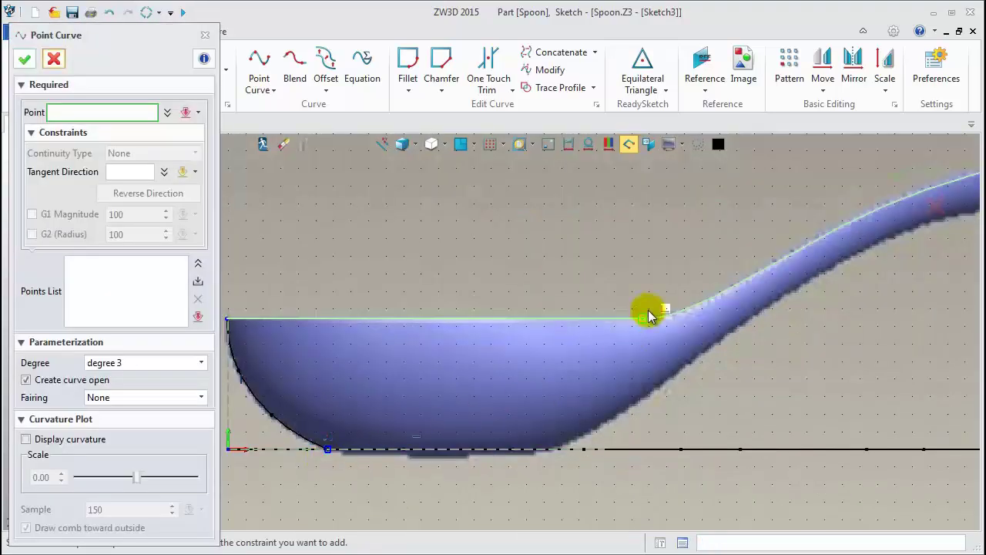
# Place spline points from the base line up the bowl's right underside and along the handle underside
pyautogui.click(554, 449)
pyautogui.click(590, 432)
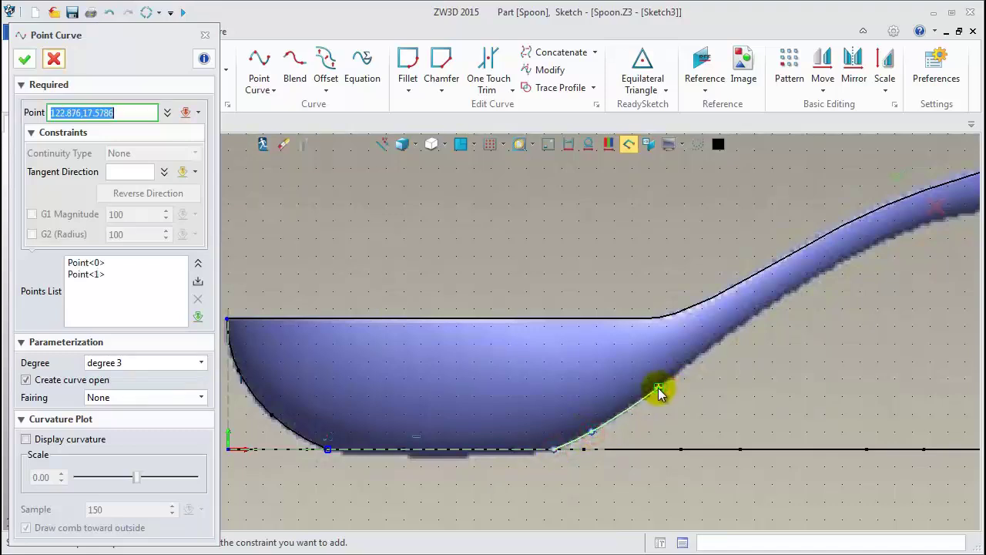
pyautogui.click(717, 339)
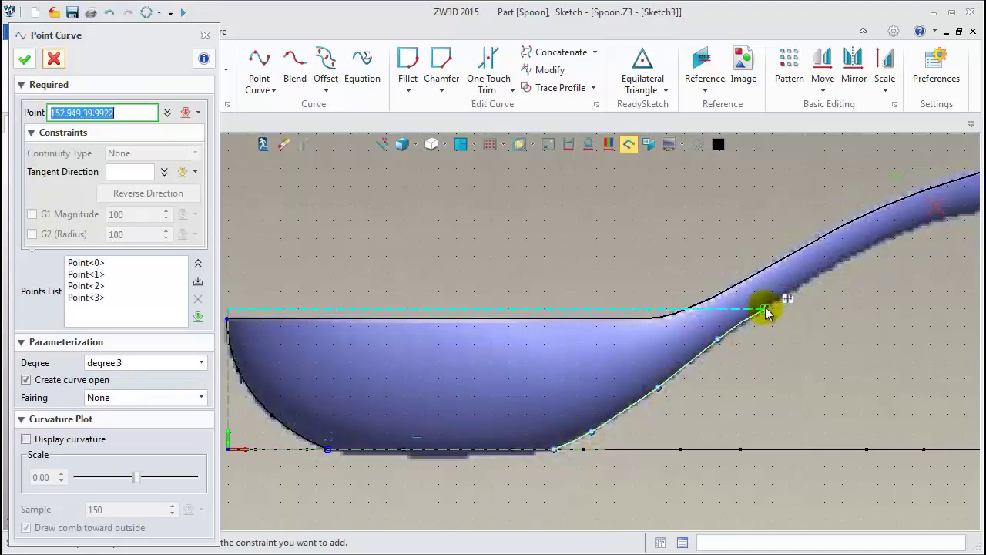
pyautogui.click(769, 305)
pyautogui.click(838, 269)
pyautogui.moveTo(839, 270); pyautogui.dragTo(496, 447, button='middle')
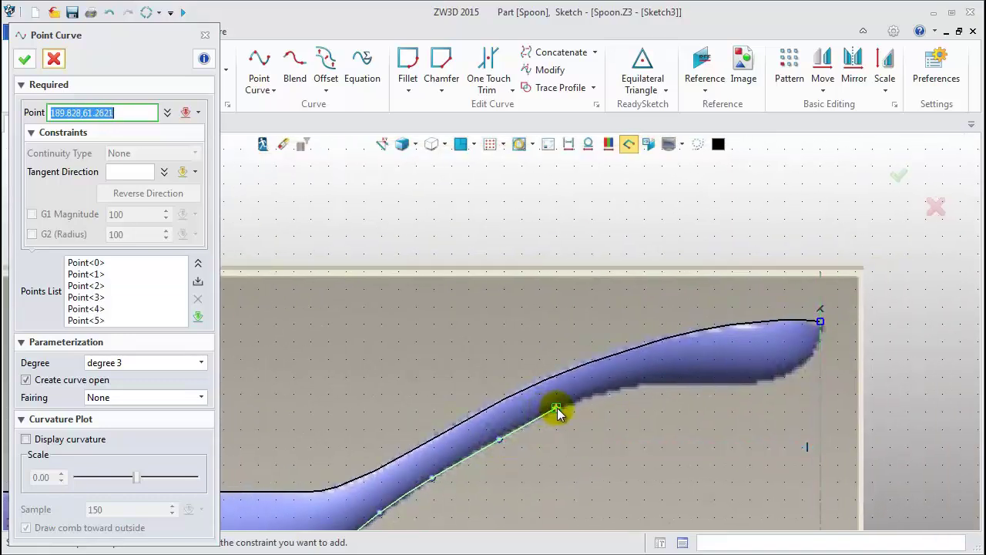
pyautogui.click(627, 385)
pyautogui.click(705, 382)
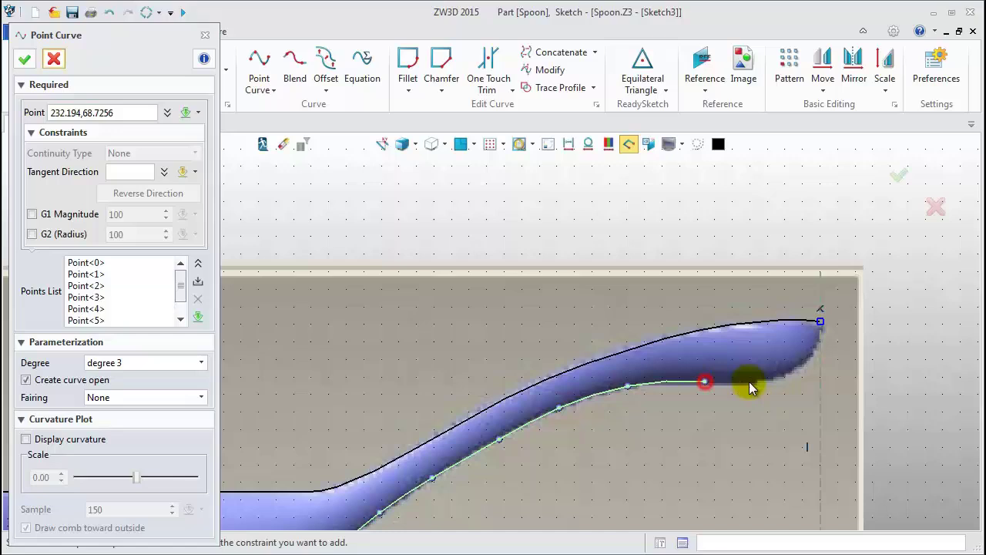
pyautogui.click(781, 379)
pyautogui.scroll(1, 818, 362)
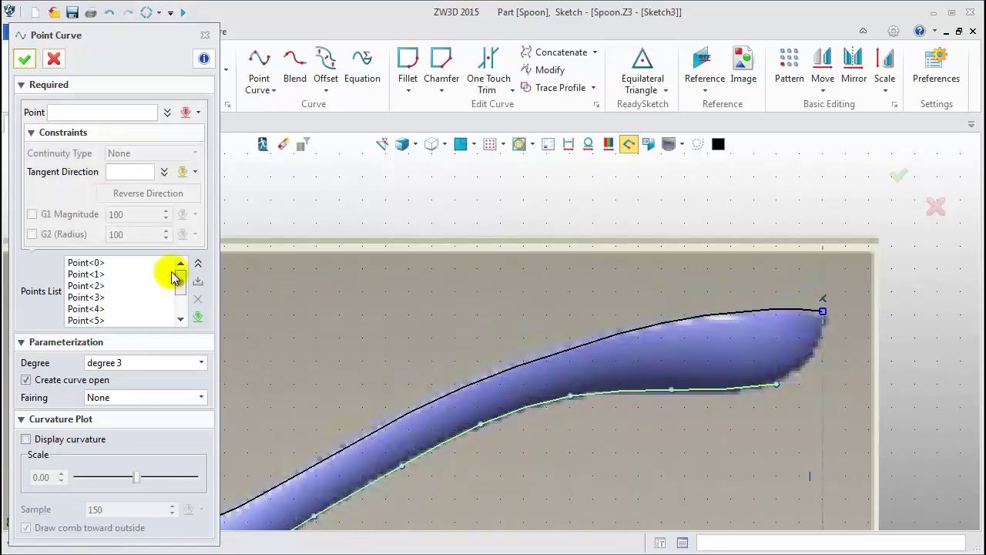
pyautogui.scroll(-2, 173, 281)
# Delete the misplaced last point and end the underside spline at the spoon tip
pyautogui.click(108, 321)
pyautogui.click(198, 298)
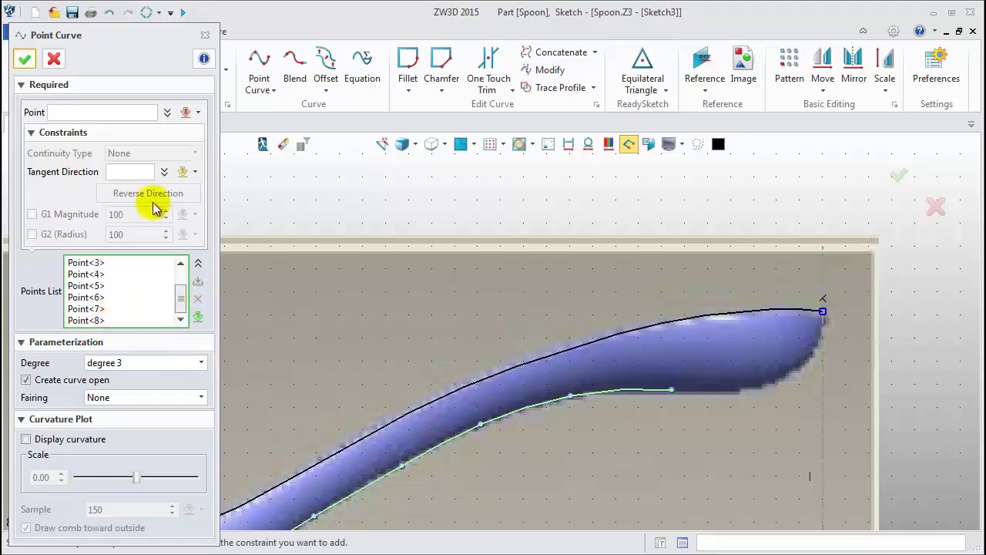
pyautogui.click(81, 109)
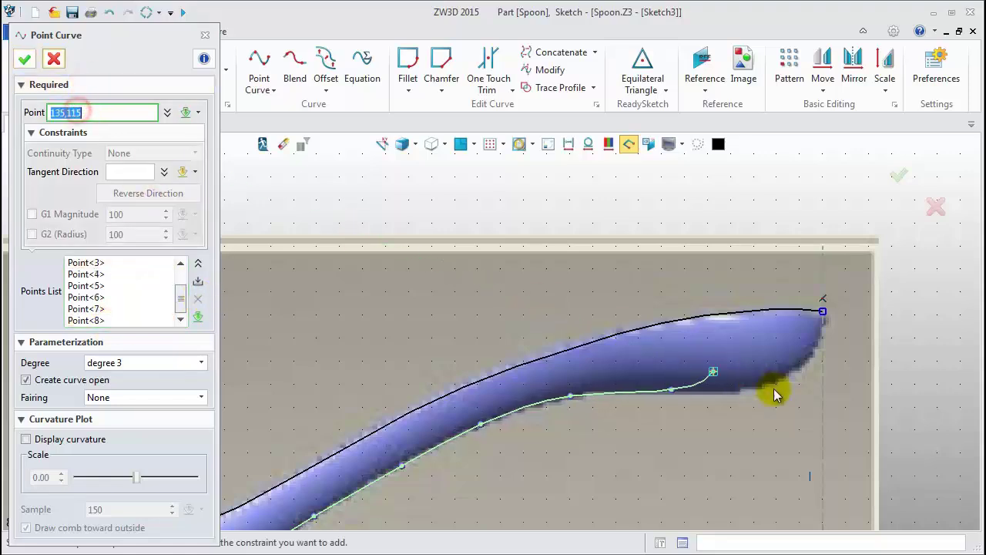
pyautogui.click(806, 362)
pyautogui.click(823, 314)
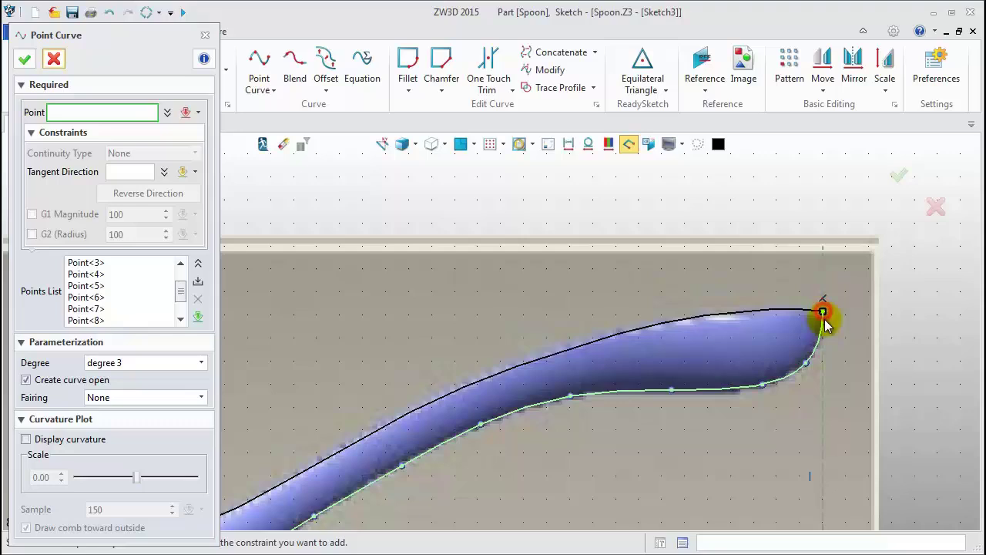
pyautogui.scroll(-3, 847, 315)
pyautogui.middleClick(678, 416)
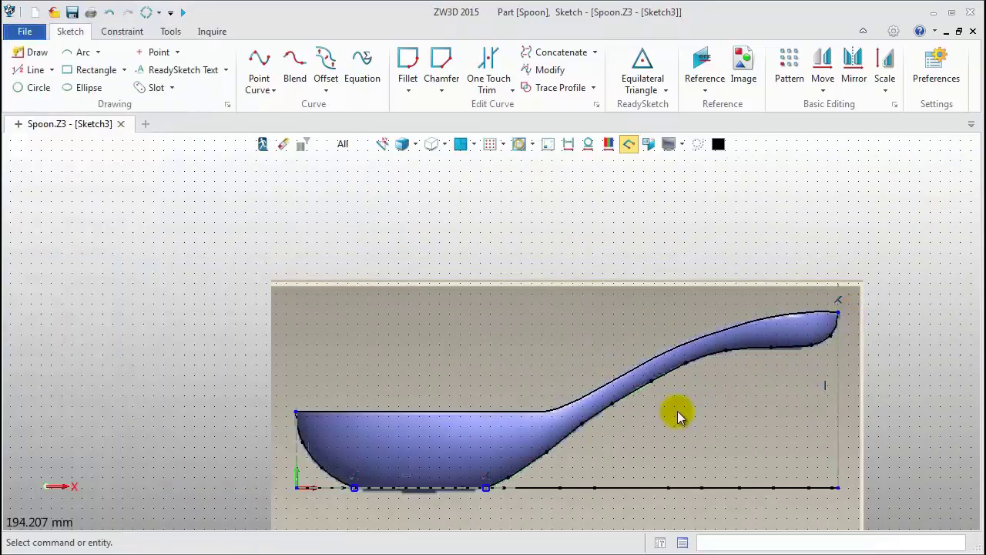
# Draw a 66.6-long base line under the bowl between the two curves
pyautogui.click(27, 67)
pyautogui.click(355, 490)
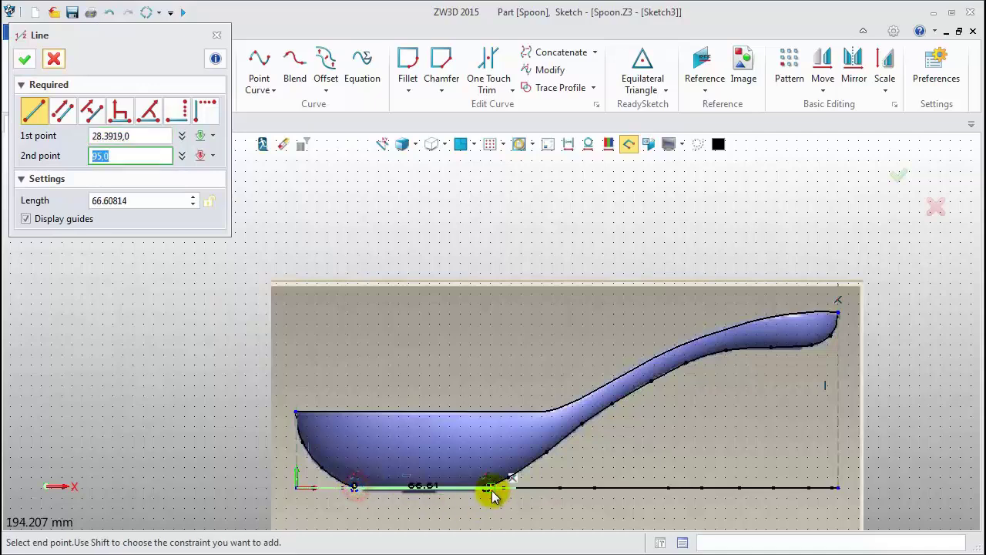
pyautogui.click(489, 490)
pyautogui.middleClick(510, 505)
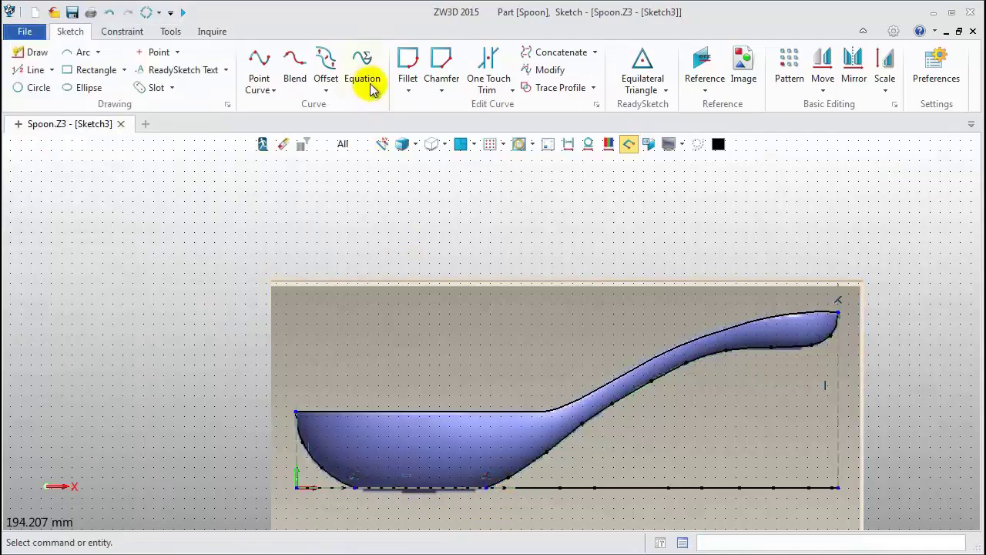
# Start a fillet on the bowl's bottom-left corner, picking the bowl's left curve
pyautogui.click(409, 68)
pyautogui.click(319, 468)
pyautogui.scroll(3, 347, 524)
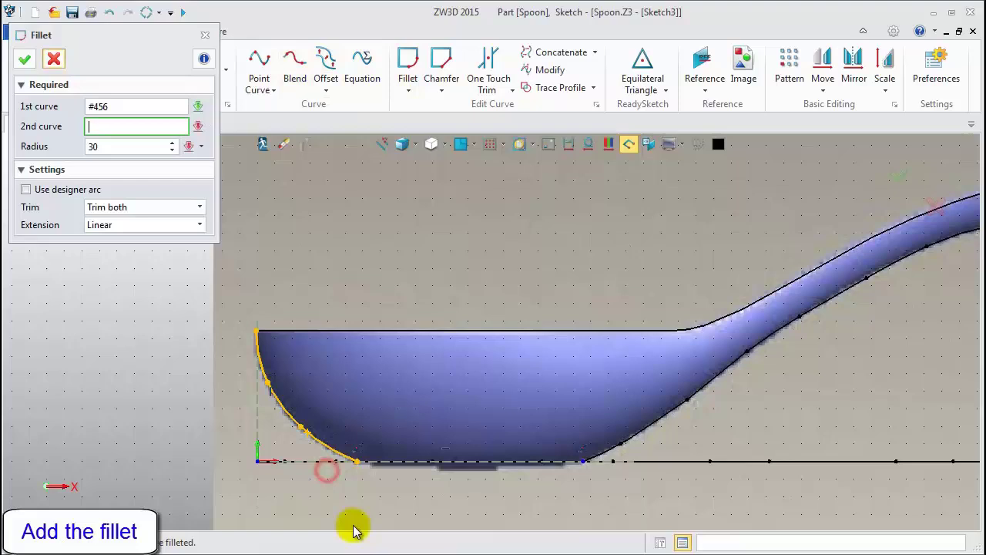
# Finish the left R30 fillet at the bowl bottom, then add a matching R30 fillet at the right corner
pyautogui.click(399, 460)
pyautogui.click(24, 58)
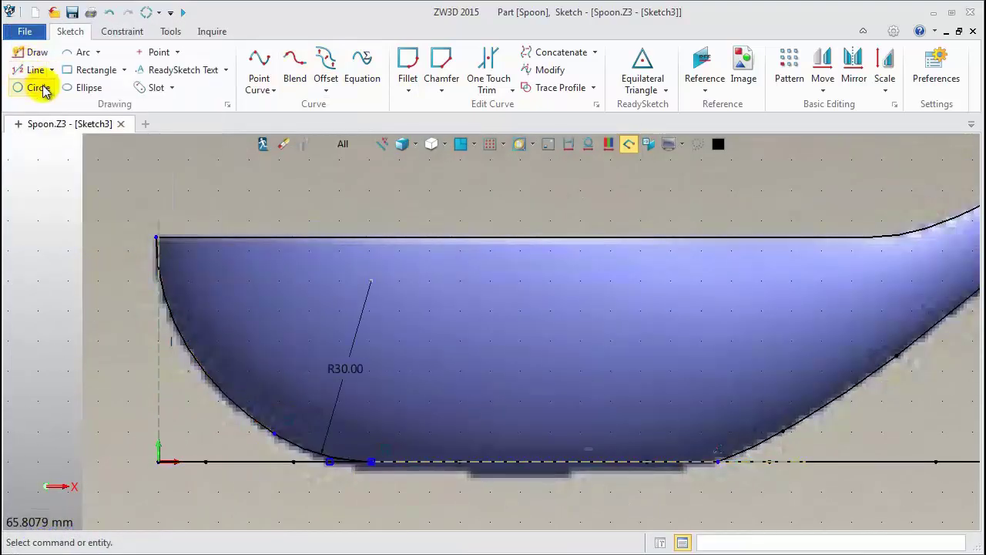
pyautogui.click(408, 68)
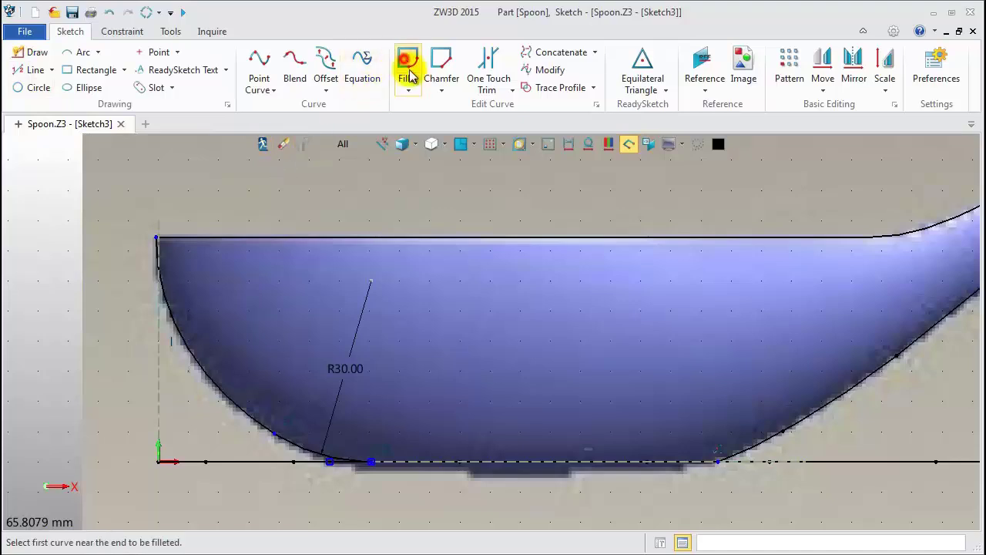
pyautogui.click(765, 443)
pyautogui.click(671, 461)
pyautogui.click(25, 58)
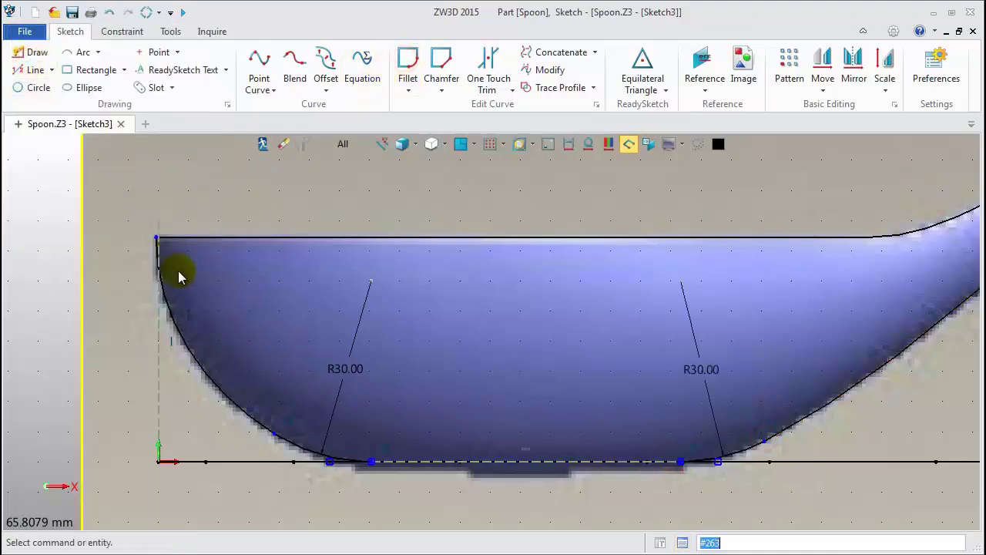
pyautogui.scroll(-5, 177, 293)
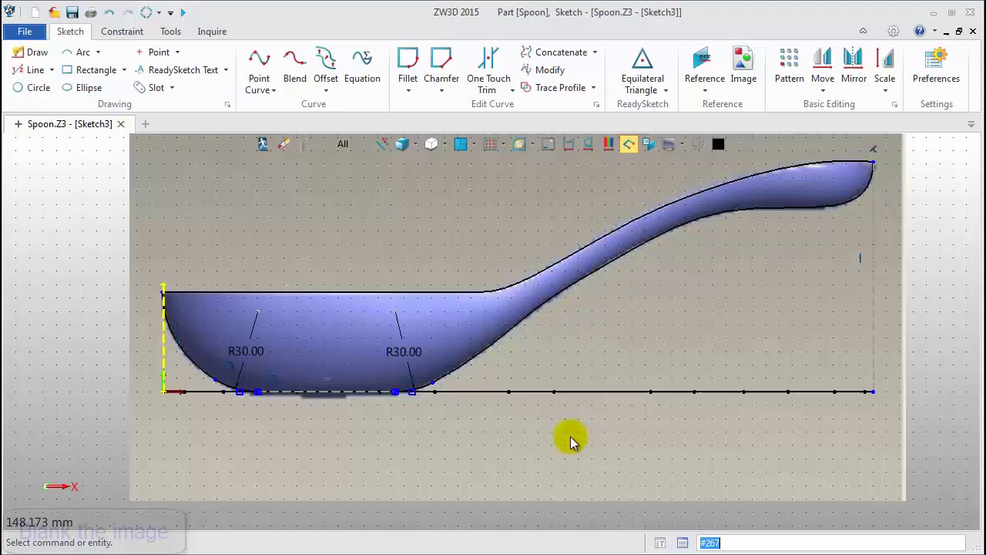
# Blank the spoon reference image and the extra bottom reference line segments
pyautogui.rightClick(706, 322)
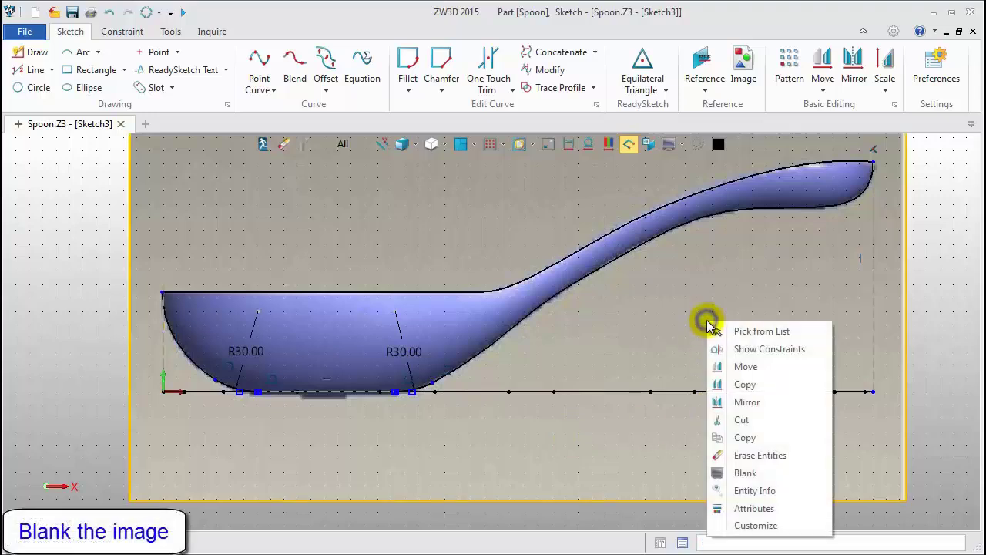
pyautogui.click(738, 473)
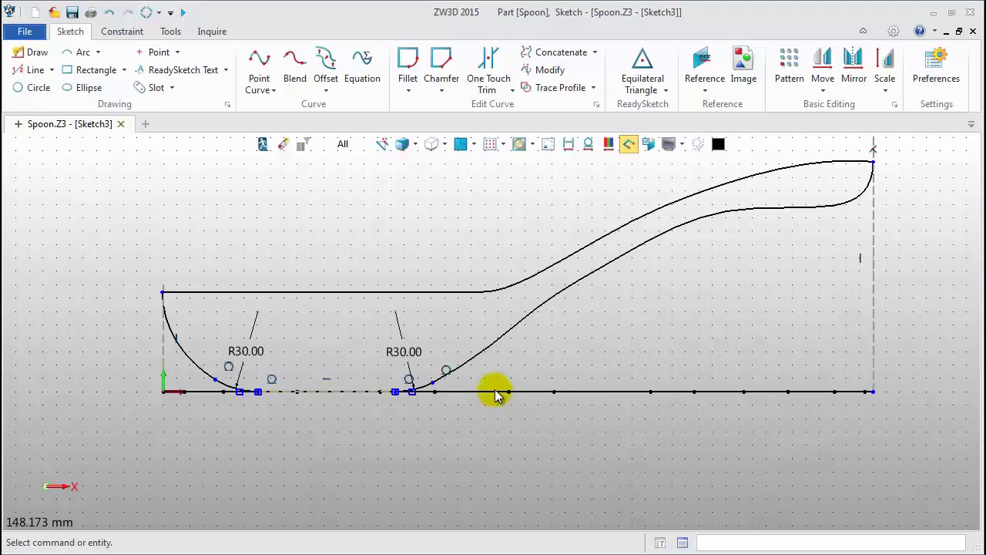
pyautogui.click(549, 145)
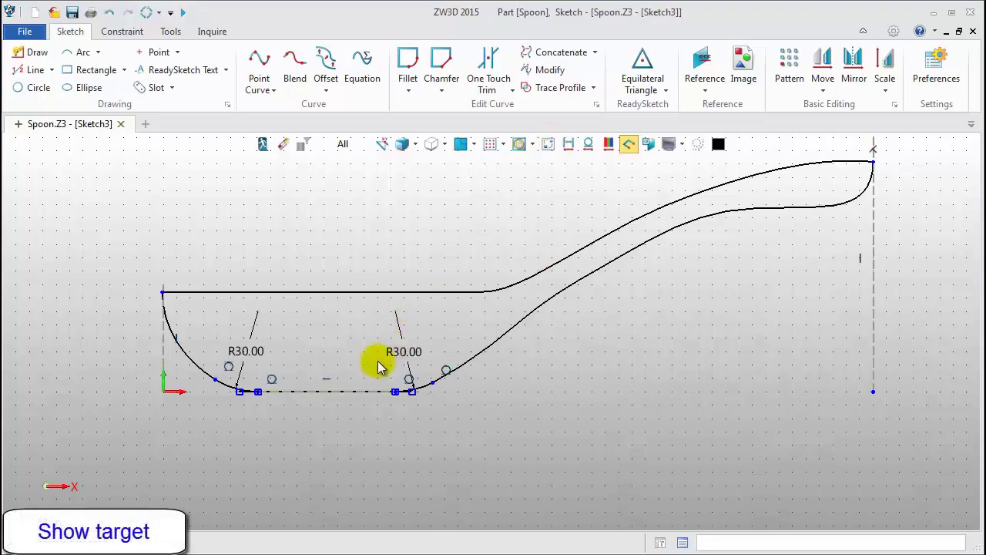
# Blank the dashed bottom segment and the left and right vertical construction lines
pyautogui.rightClick(343, 395)
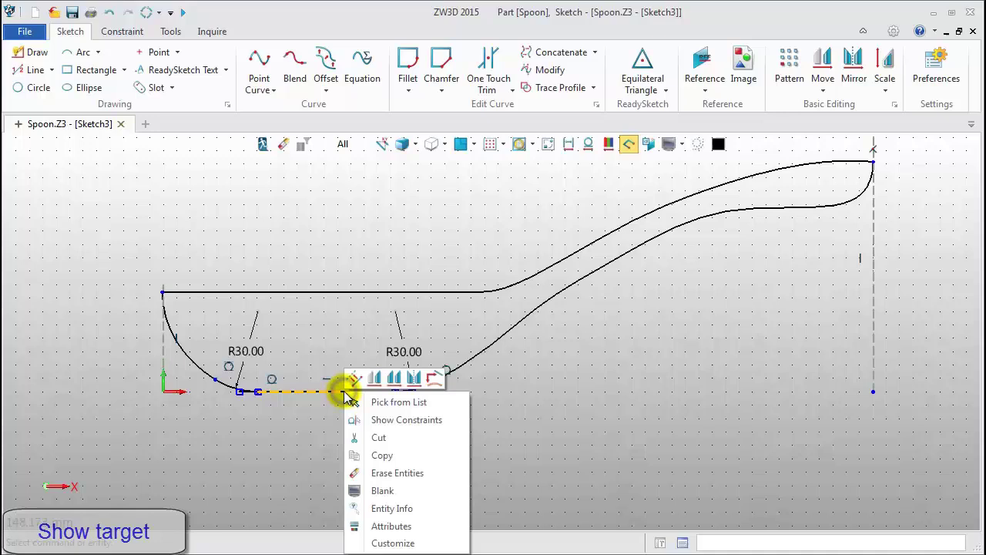
pyautogui.click(384, 492)
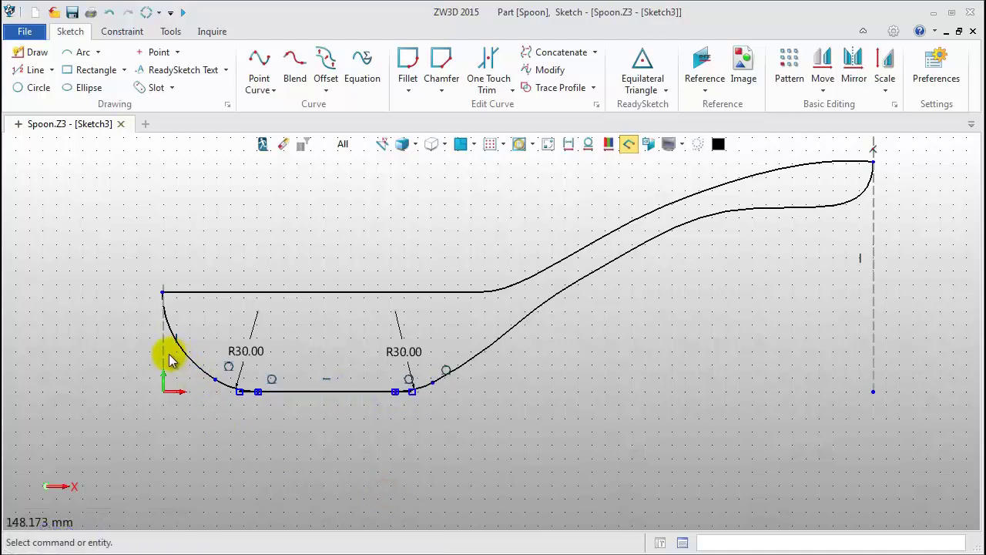
pyautogui.rightClick(166, 358)
pyautogui.click(208, 453)
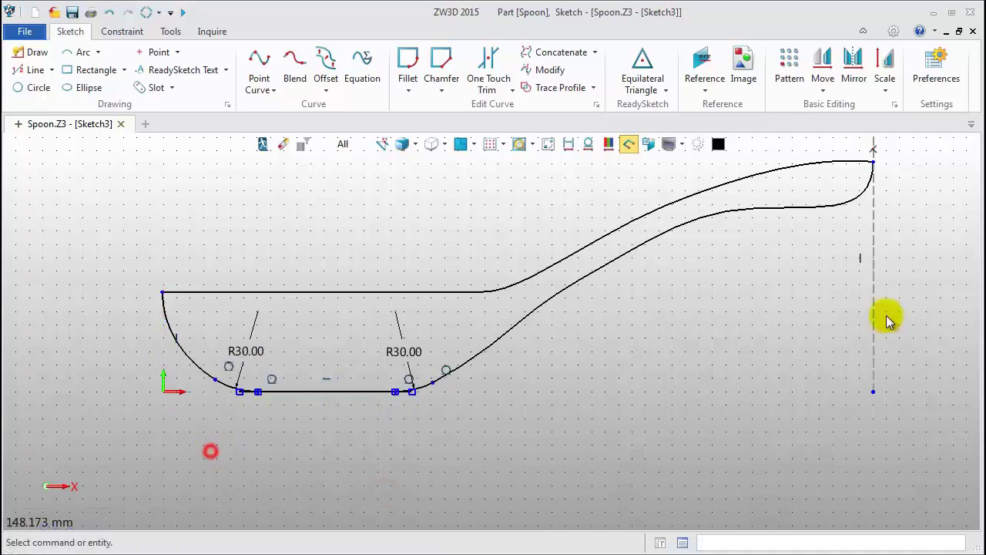
pyautogui.rightClick(875, 302)
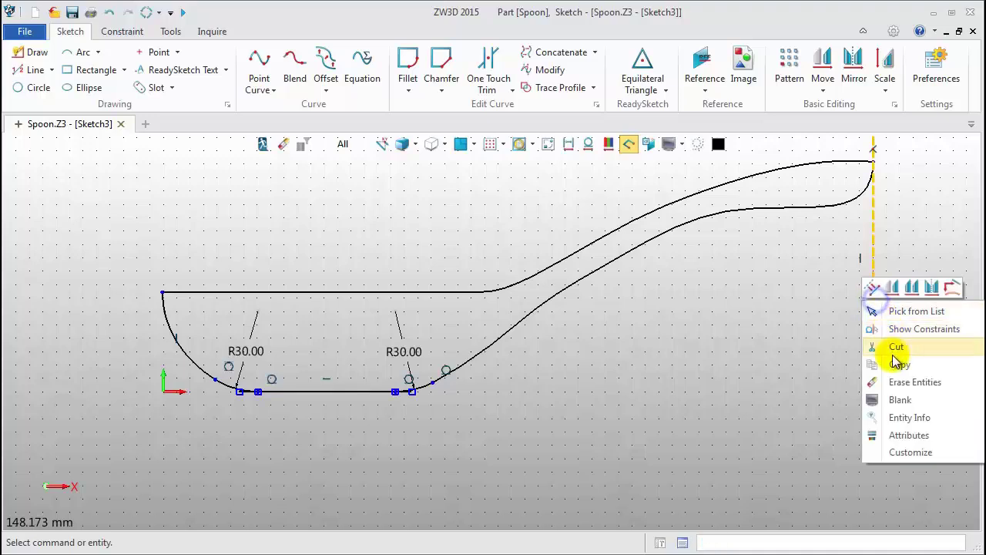
pyautogui.click(892, 399)
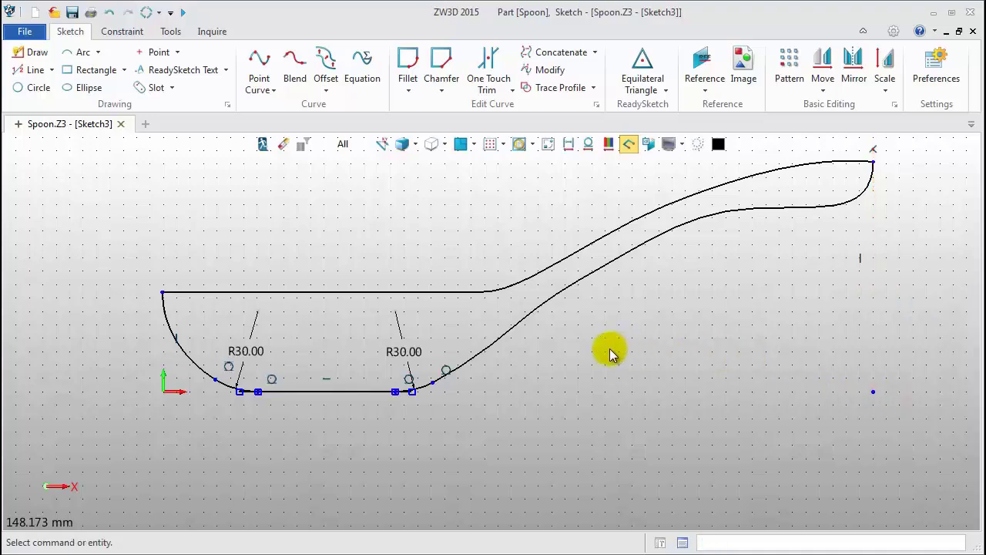
# Trim the short base-line stubs at the left and right R30 fillet junctions with One Touch Trim
pyautogui.scroll(3, 235, 405)
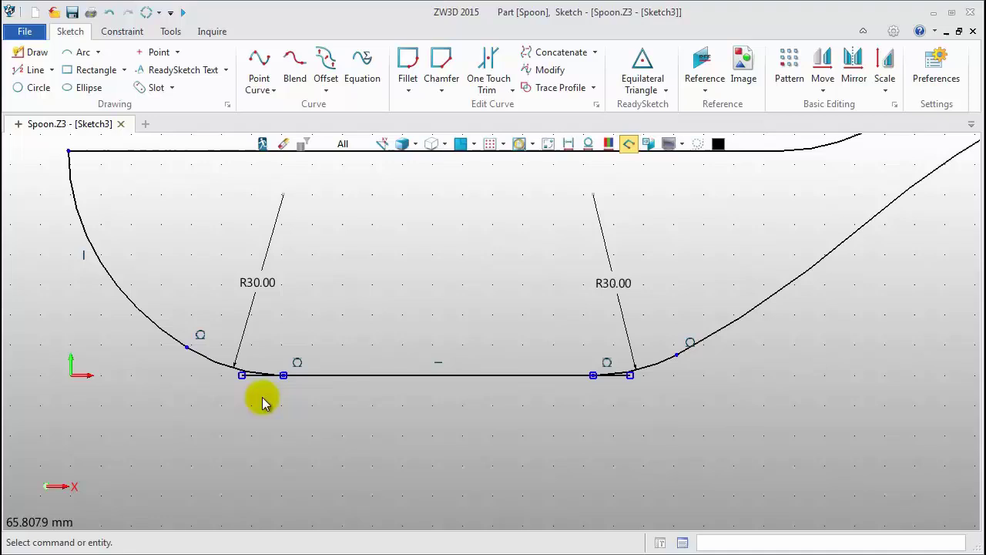
pyautogui.click(480, 85)
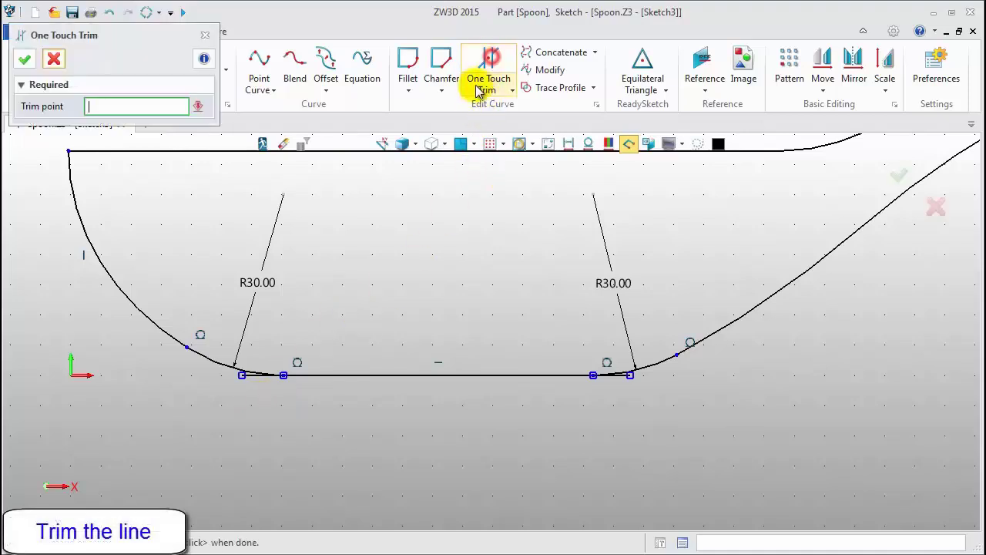
pyautogui.scroll(3, 245, 385)
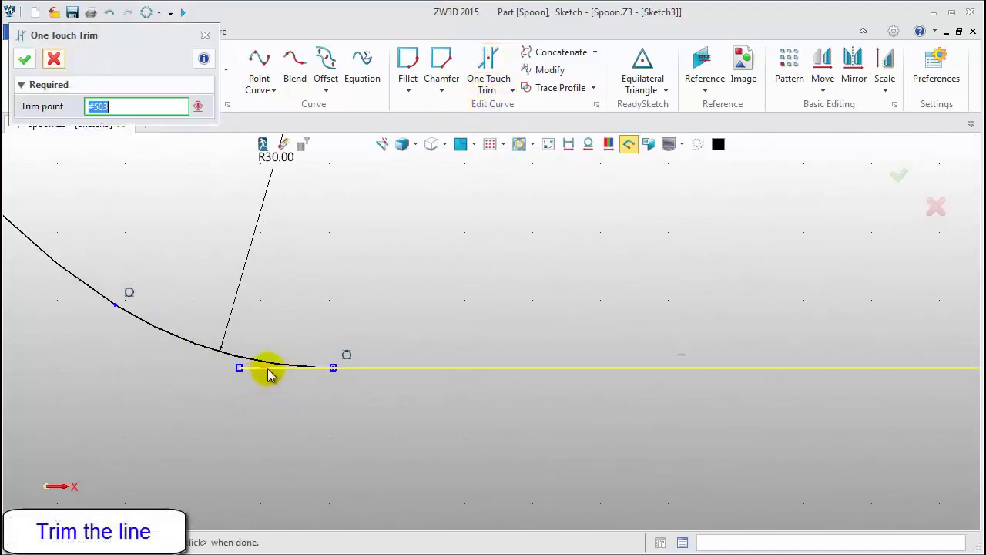
pyautogui.click(264, 368)
pyautogui.scroll(-2, 203, 385)
pyautogui.scroll(3, 732, 374)
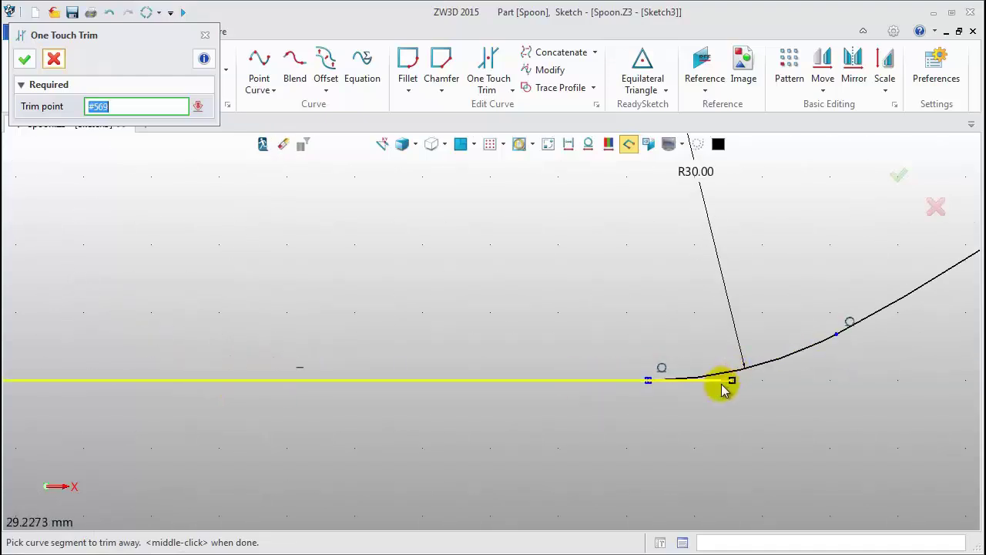
pyautogui.click(716, 379)
pyautogui.scroll(-2, 662, 397)
pyautogui.scroll(-3, 636, 399)
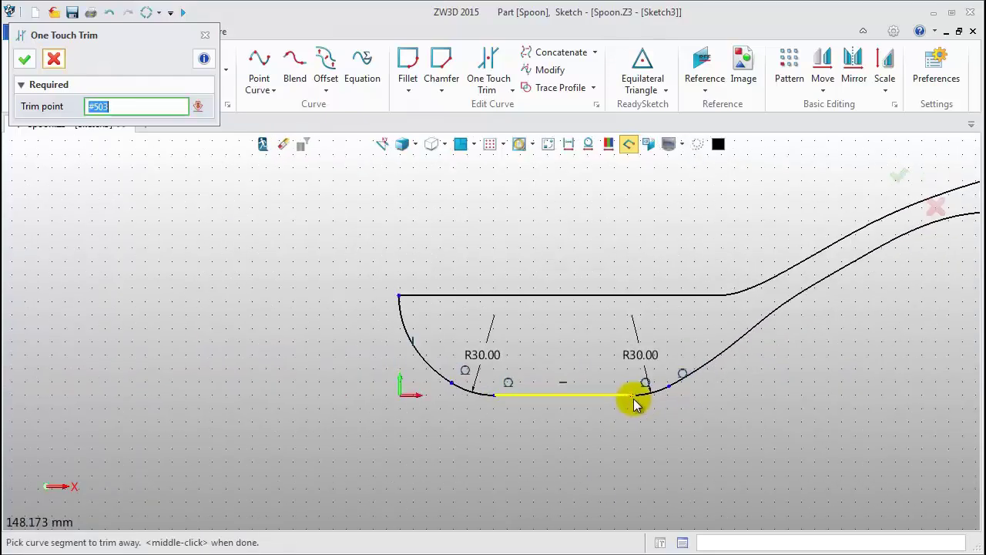
pyautogui.moveTo(618, 275); pyautogui.dragTo(435, 298, button='right')
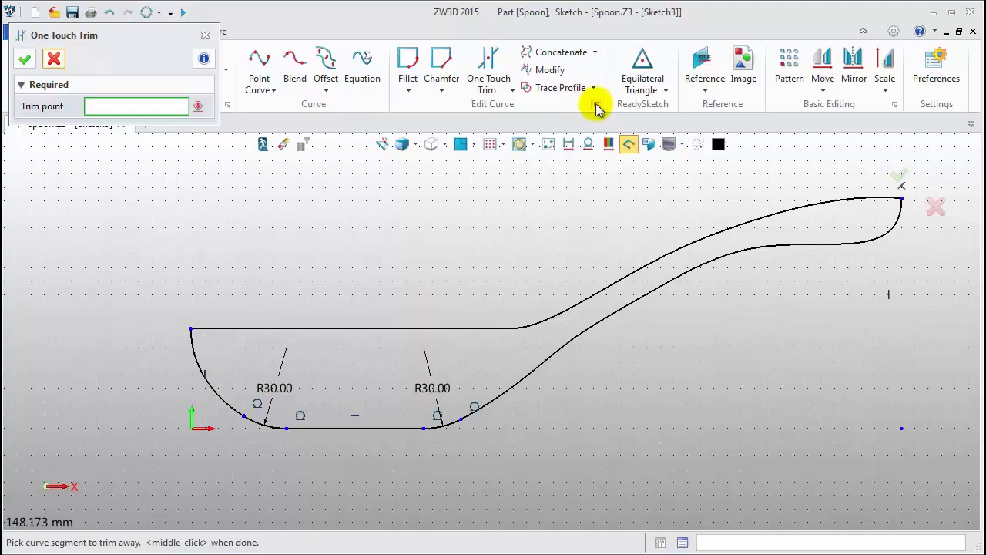
# Concatenate the left bowl arc, lower-left fillet, base line, lower-right fillet and handle underside spline
pyautogui.click(556, 51)
pyautogui.click(223, 373)
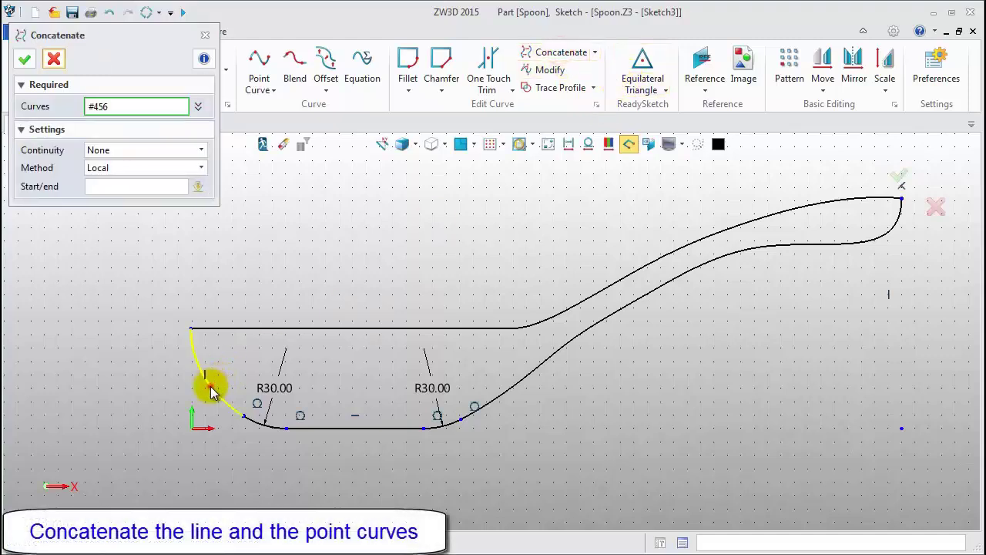
pyautogui.click(249, 423)
pyautogui.click(311, 429)
pyautogui.click(450, 423)
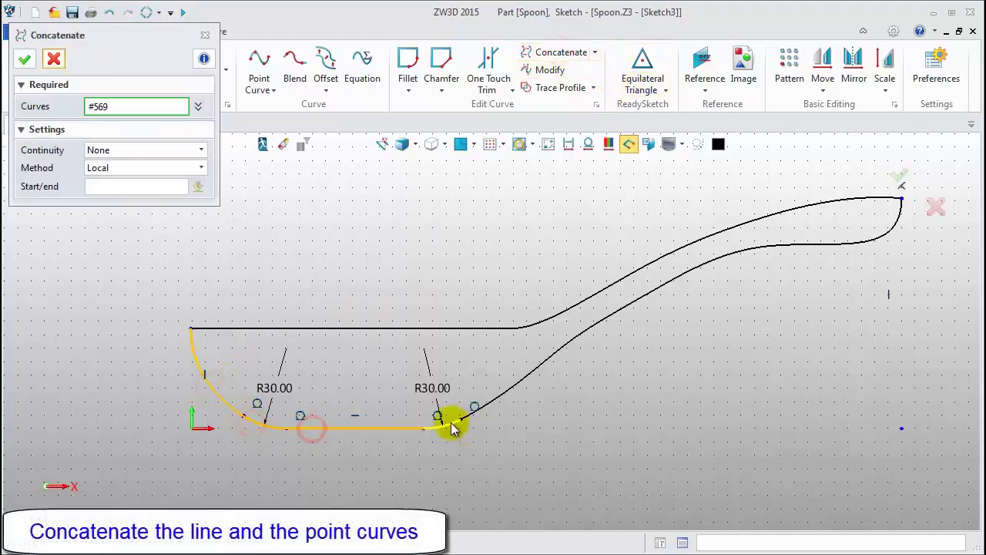
pyautogui.click(487, 407)
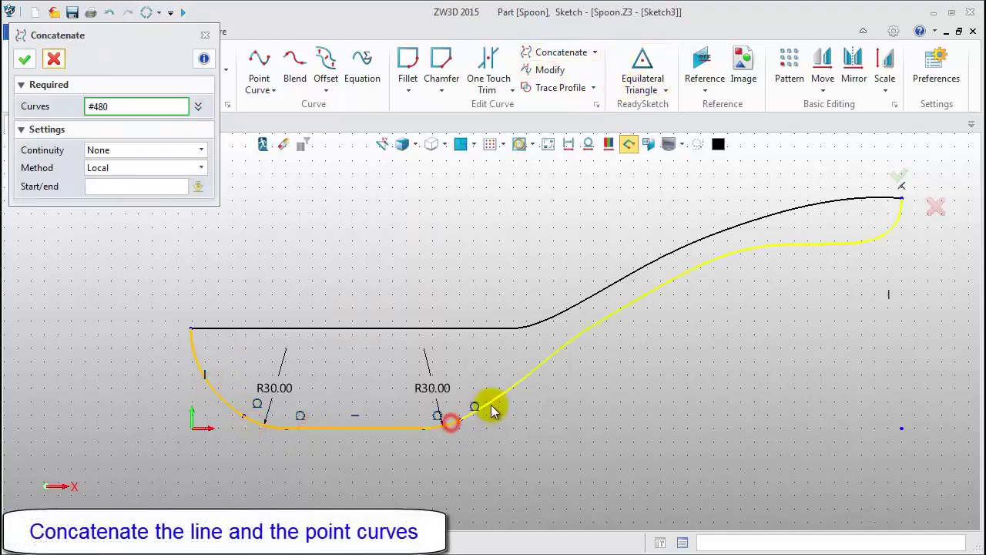
pyautogui.click(27, 62)
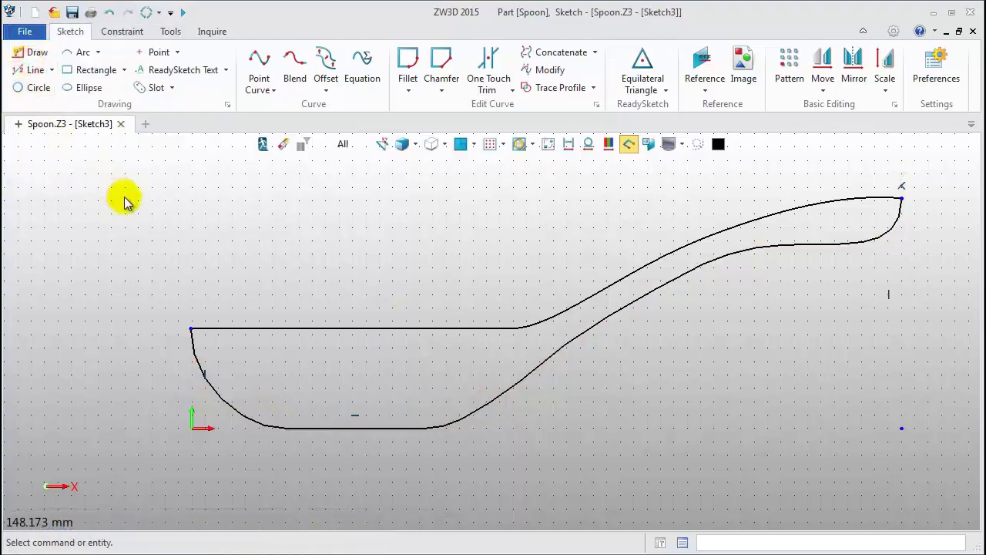
# Exit the sketch and make a combined projection: upper curve along the Y axis, lower curve along Z
pyautogui.click(263, 145)
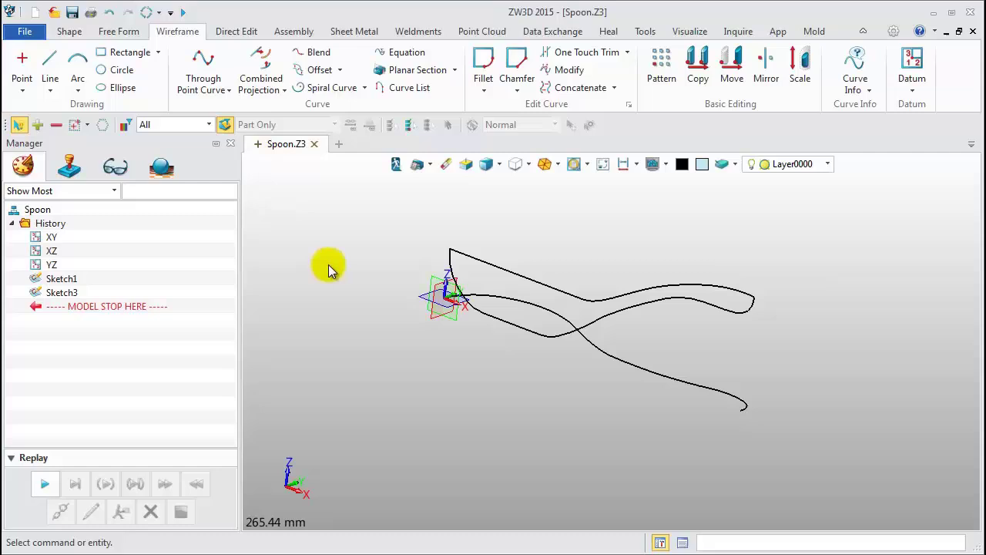
pyautogui.click(284, 91)
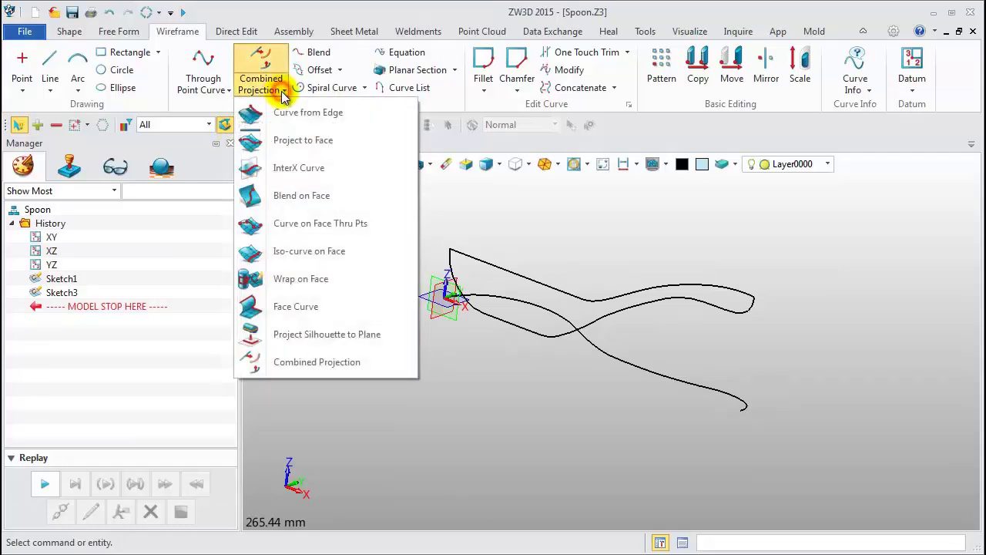
pyautogui.click(308, 368)
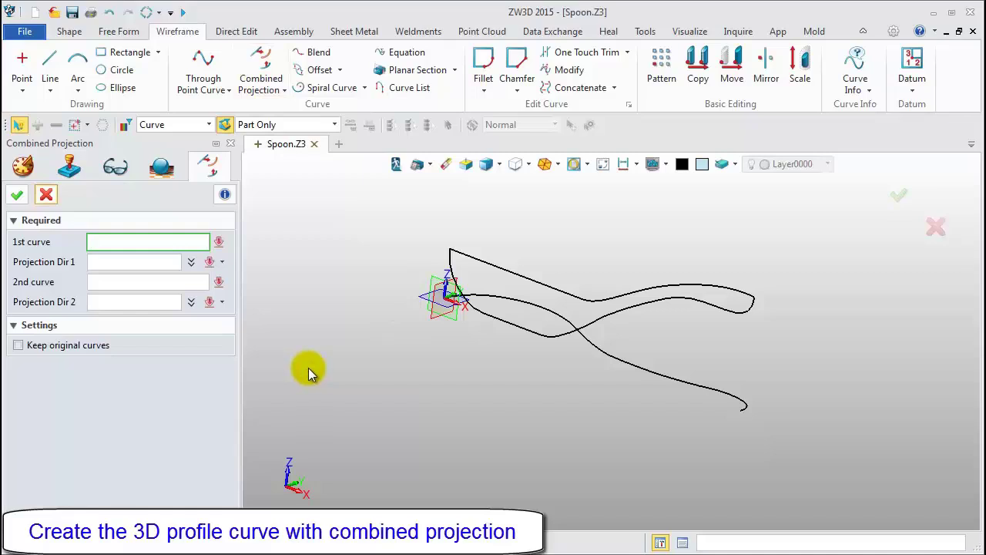
pyautogui.moveTo(373, 367); pyautogui.dragTo(567, 398, button='right')
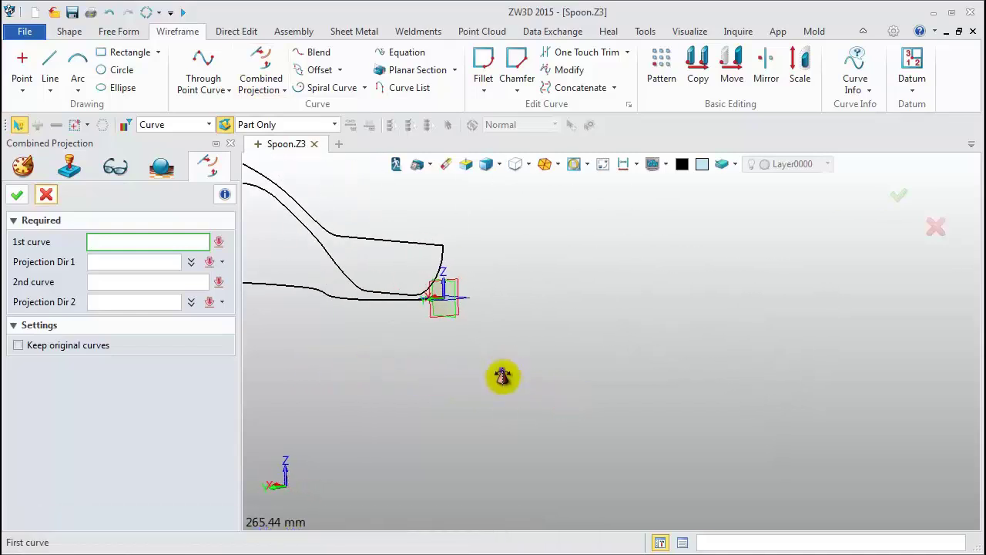
pyautogui.moveTo(503, 376); pyautogui.dragTo(734, 466, button='right')
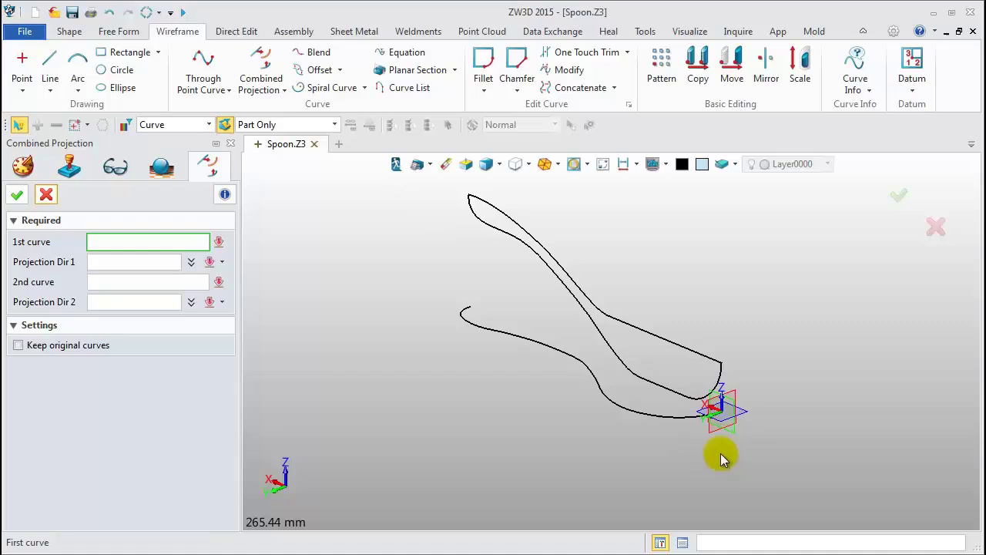
pyautogui.click(688, 347)
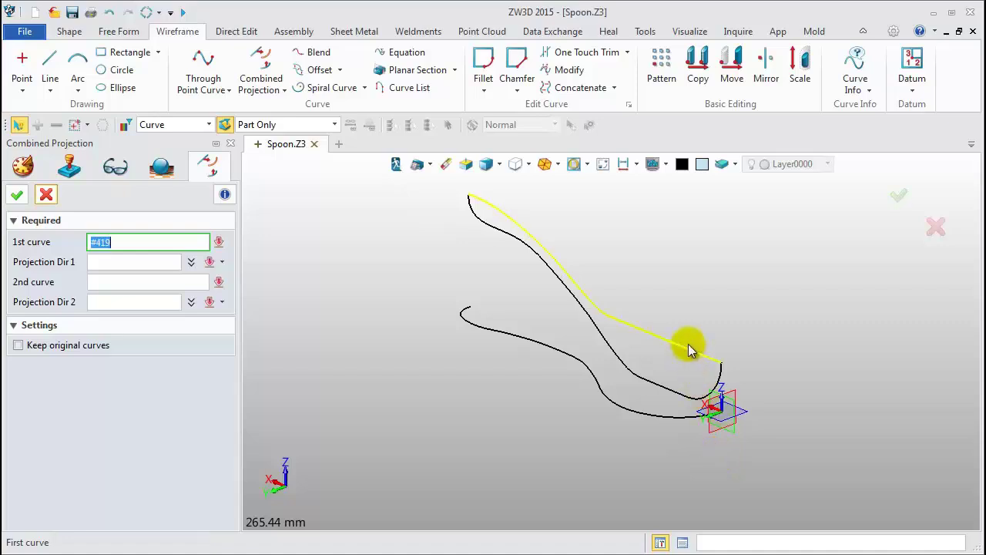
pyautogui.rightClick(359, 239)
pyautogui.click(393, 266)
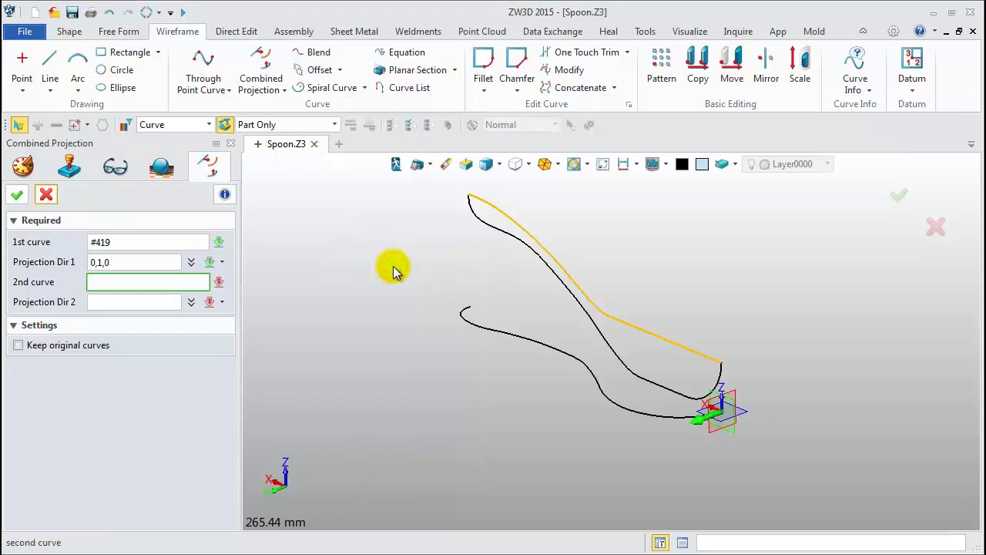
pyautogui.click(527, 345)
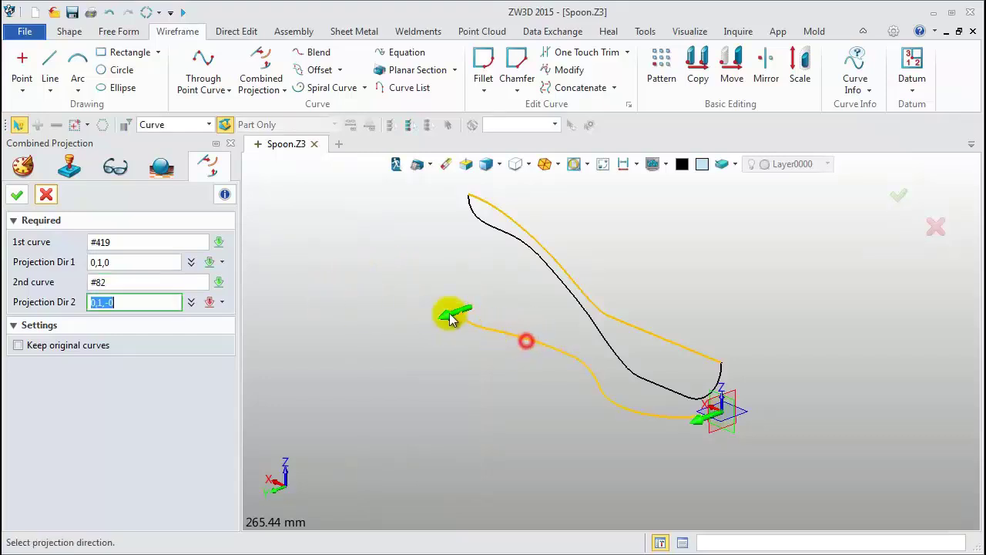
pyautogui.rightClick(375, 240)
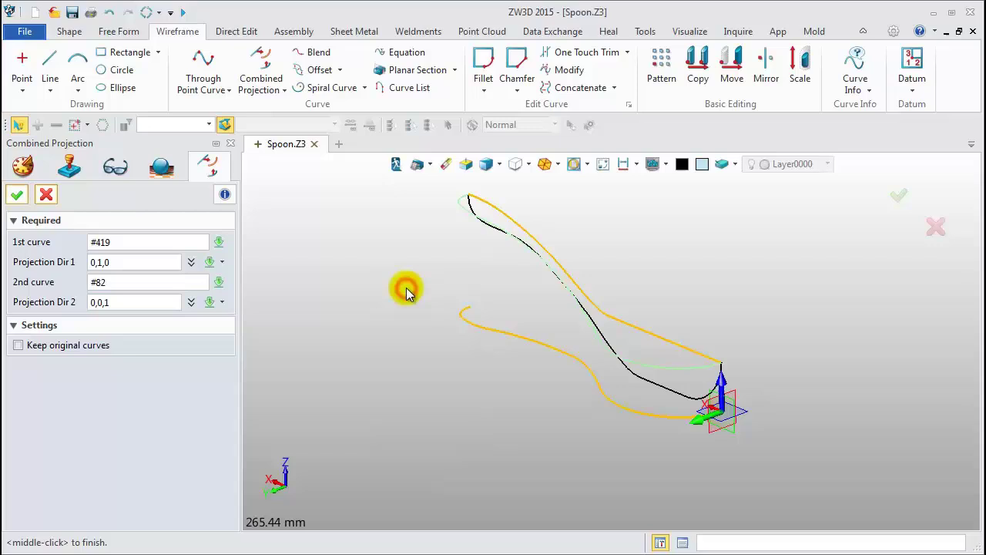
pyautogui.click(18, 195)
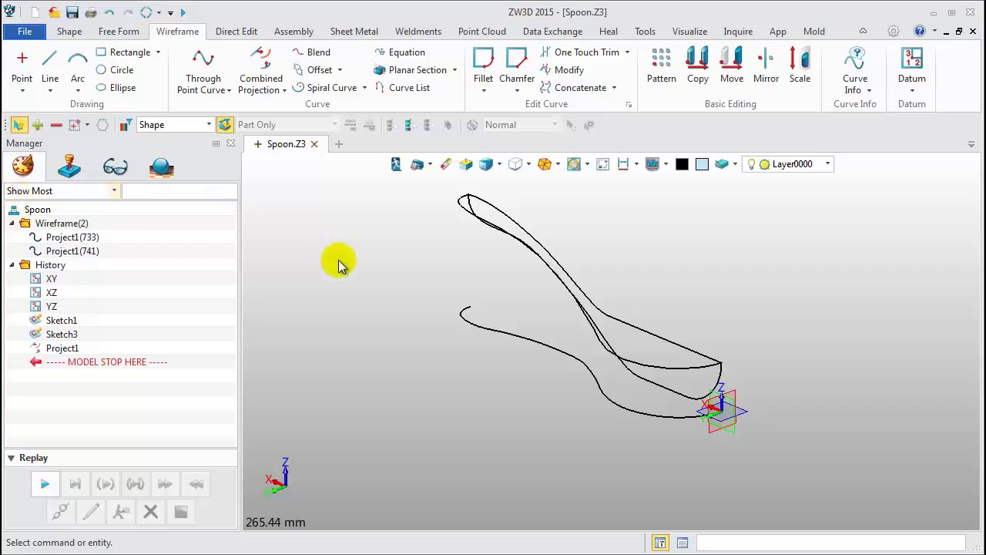
# Create datum plane Plane1 at the critical point of the spoon's lower curve
pyautogui.moveTo(416, 340); pyautogui.dragTo(428, 340, button='right')
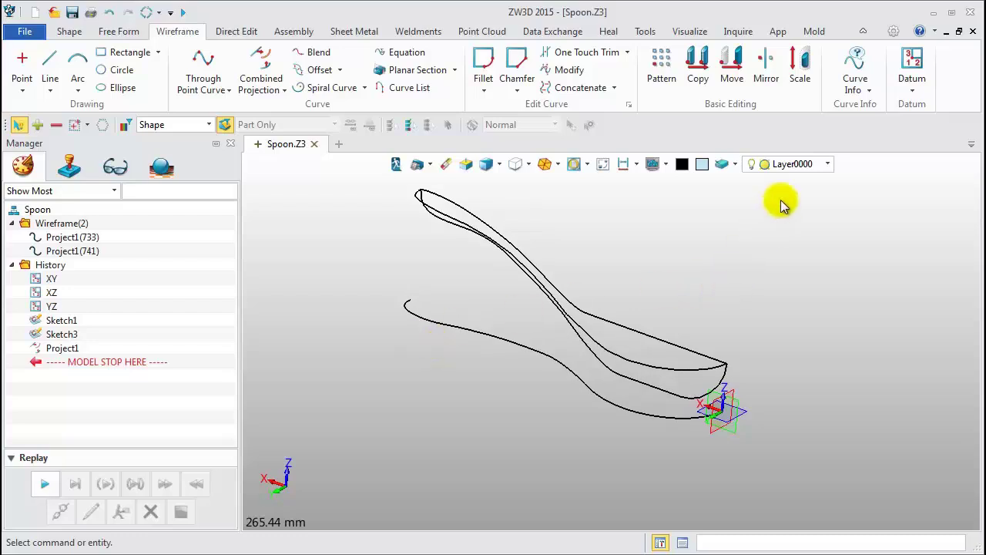
pyautogui.click(911, 66)
pyautogui.moveTo(755, 303); pyautogui.dragTo(812, 365, button='right')
pyautogui.moveTo(672, 475); pyautogui.dragTo(707, 445, button='right')
pyautogui.click(745, 387)
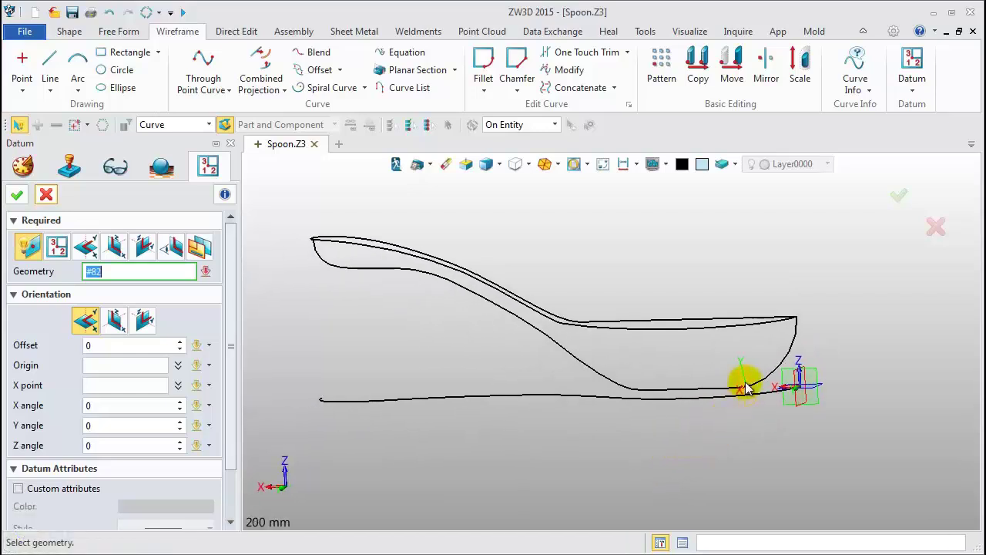
pyautogui.rightClick(689, 199)
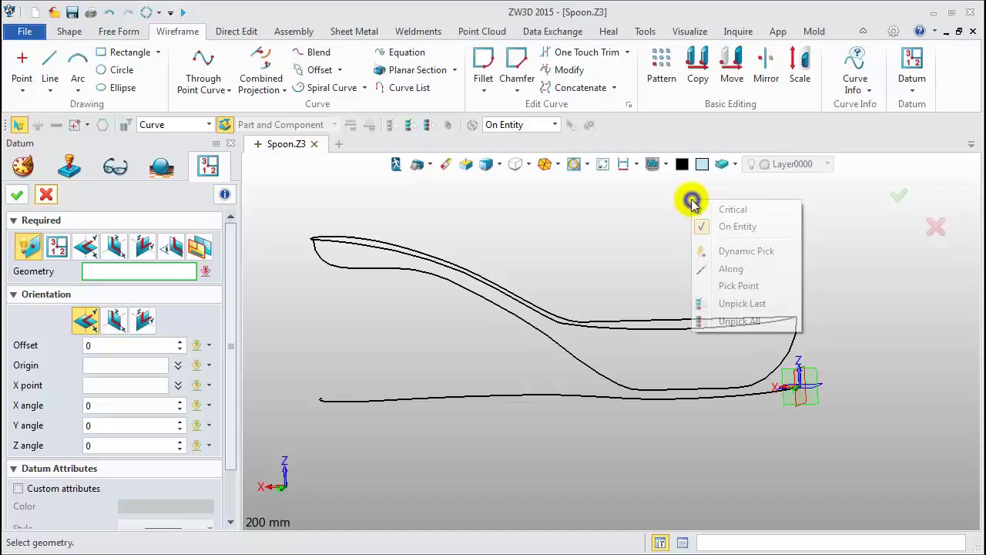
pyautogui.click(715, 210)
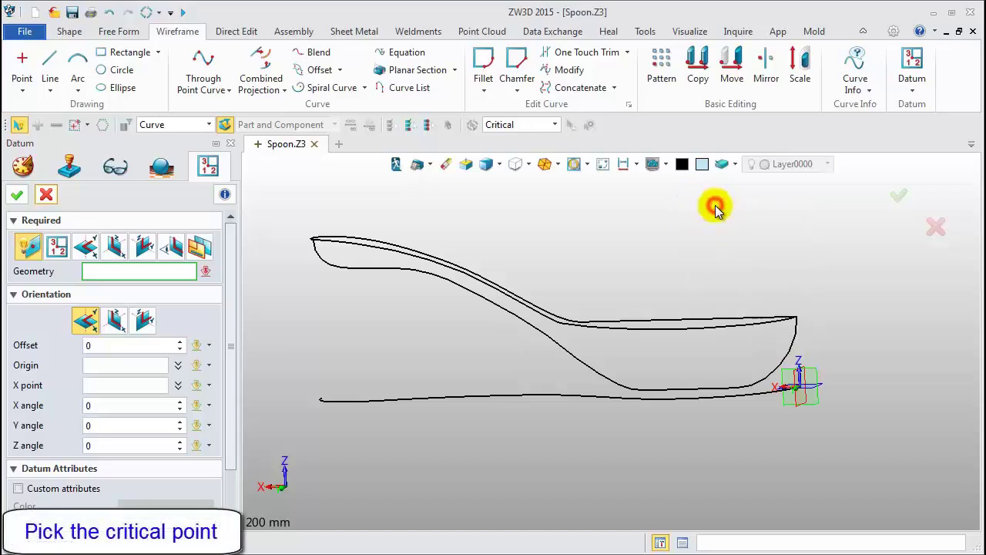
pyautogui.click(761, 385)
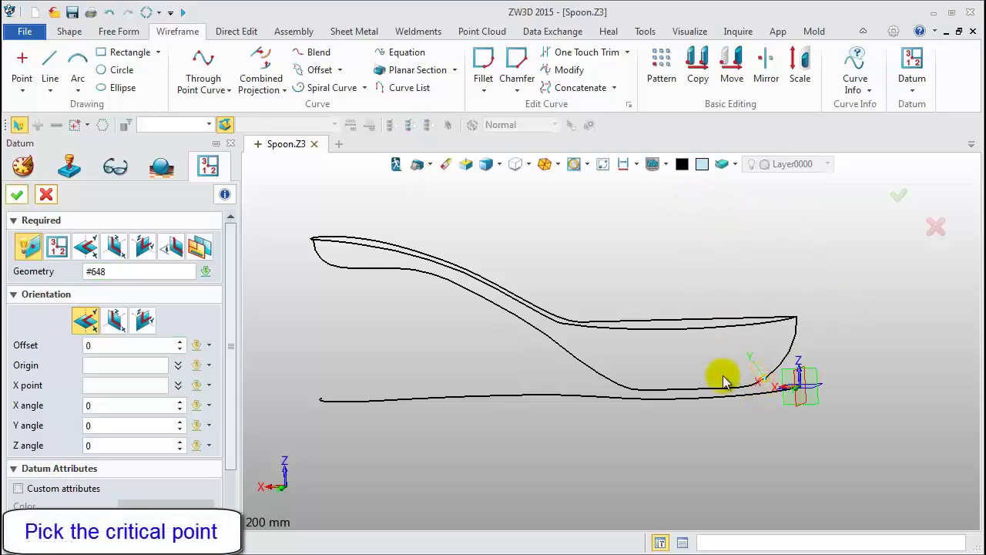
pyautogui.click(17, 194)
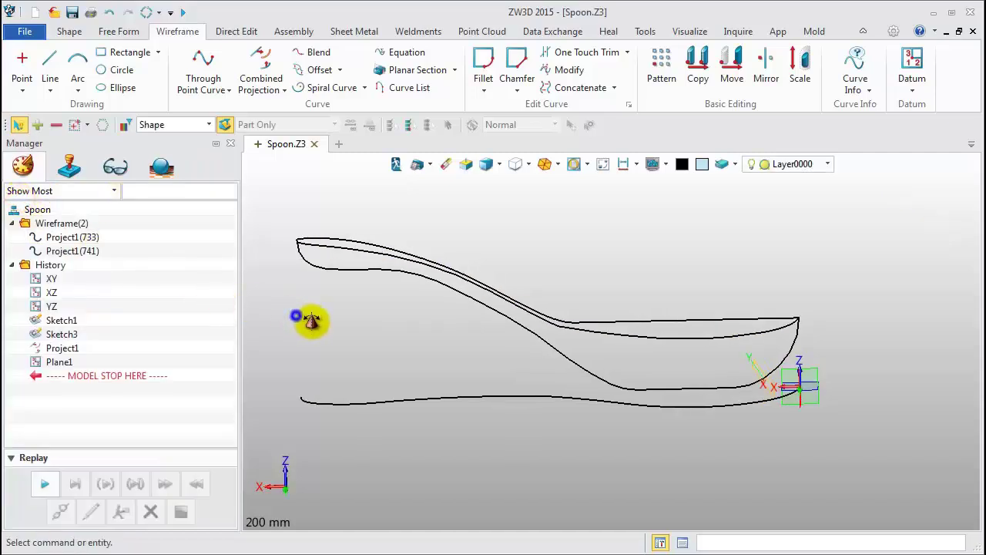
# Blank Sketch1 so only the 3D outline curves remain
pyautogui.rightClick(72, 328)
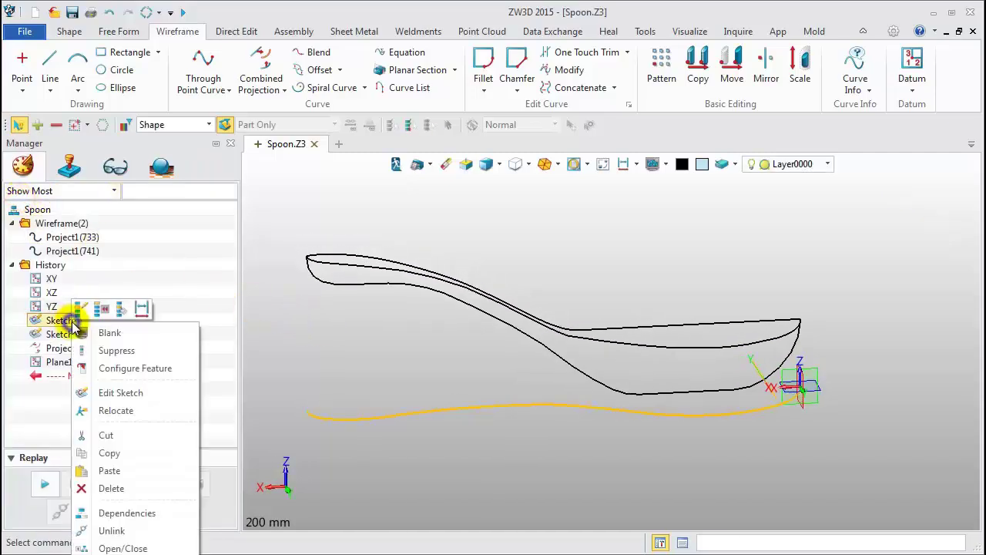
pyautogui.click(110, 333)
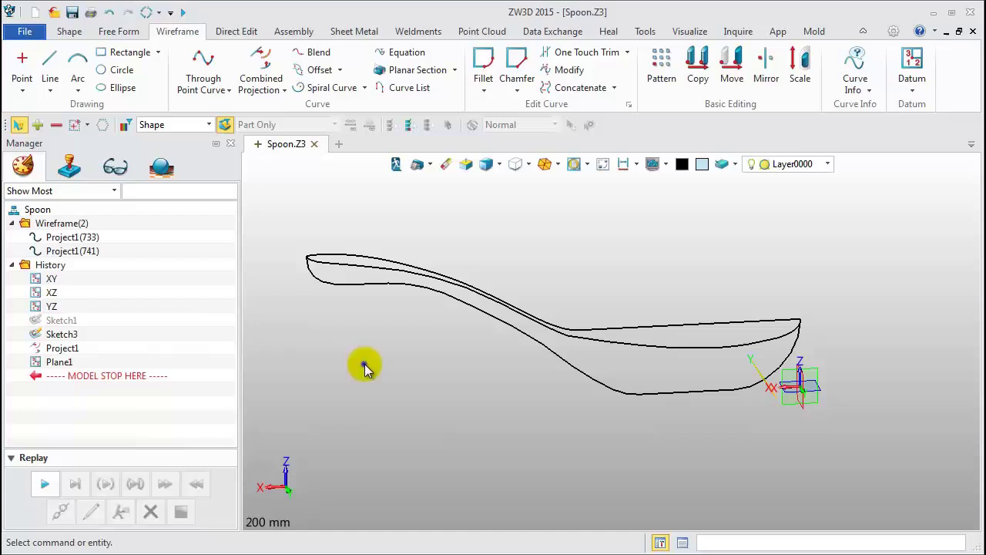
pyautogui.moveTo(365, 363); pyautogui.dragTo(369, 364, button='middle')
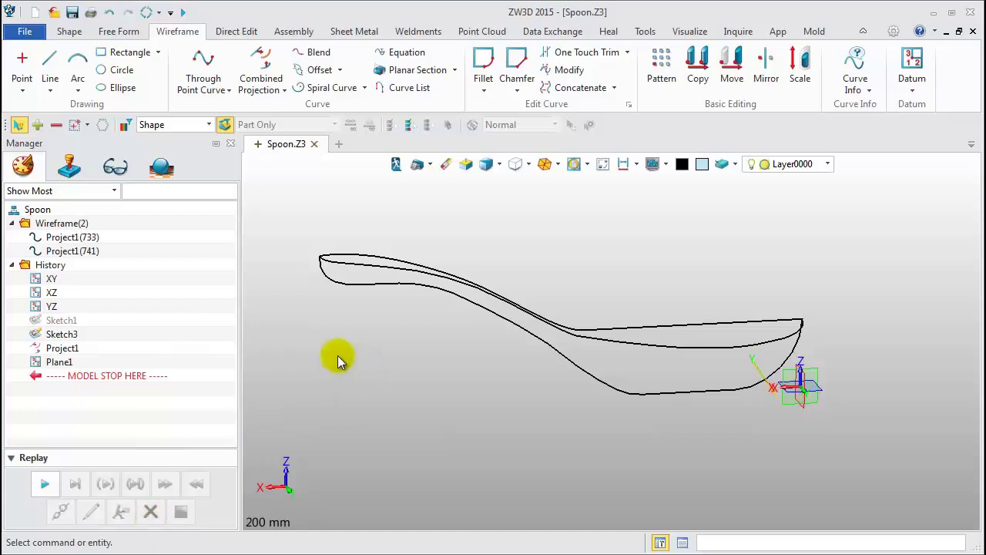
# Add further datum planes at points along the spoon curve, giving Plane2 through Plane6
pyautogui.click(912, 60)
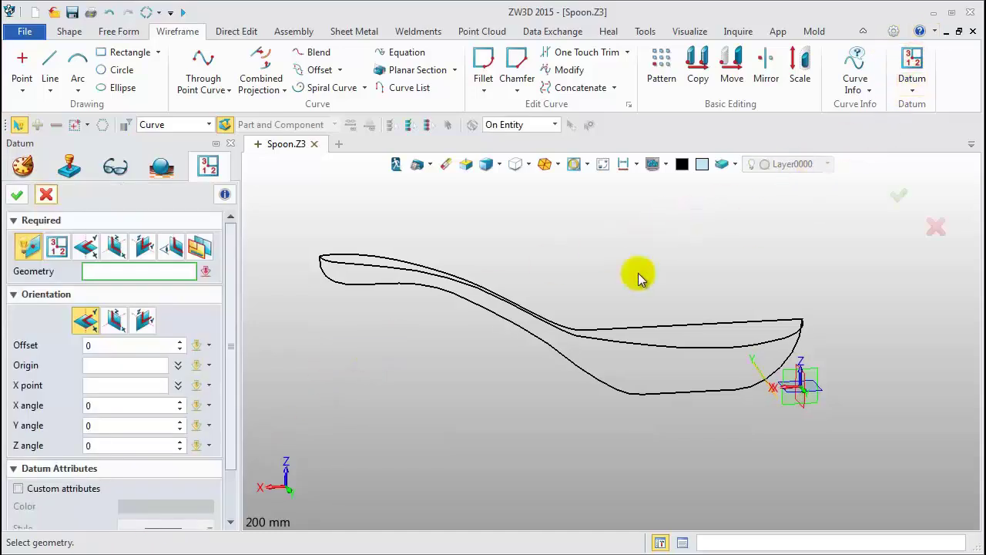
pyautogui.click(705, 396)
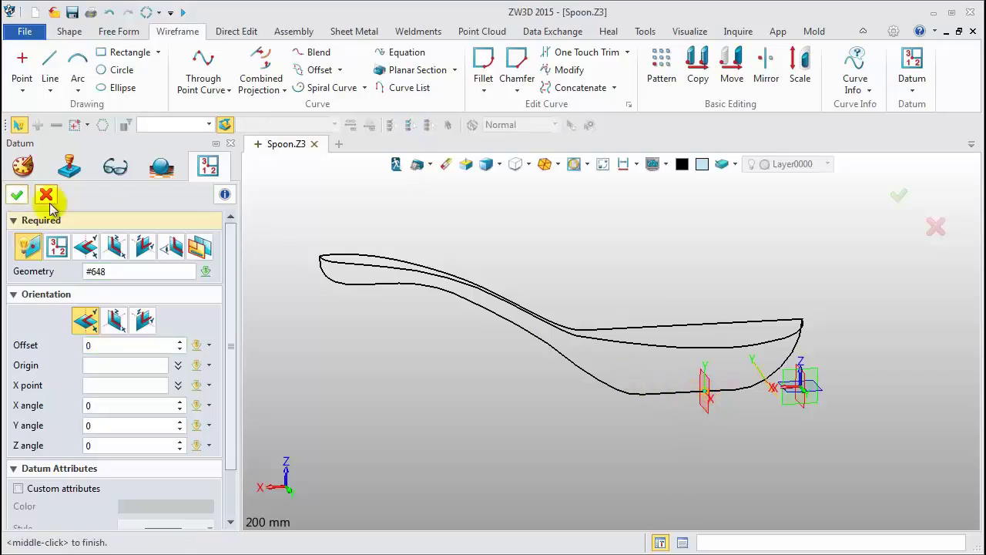
pyautogui.click(17, 194)
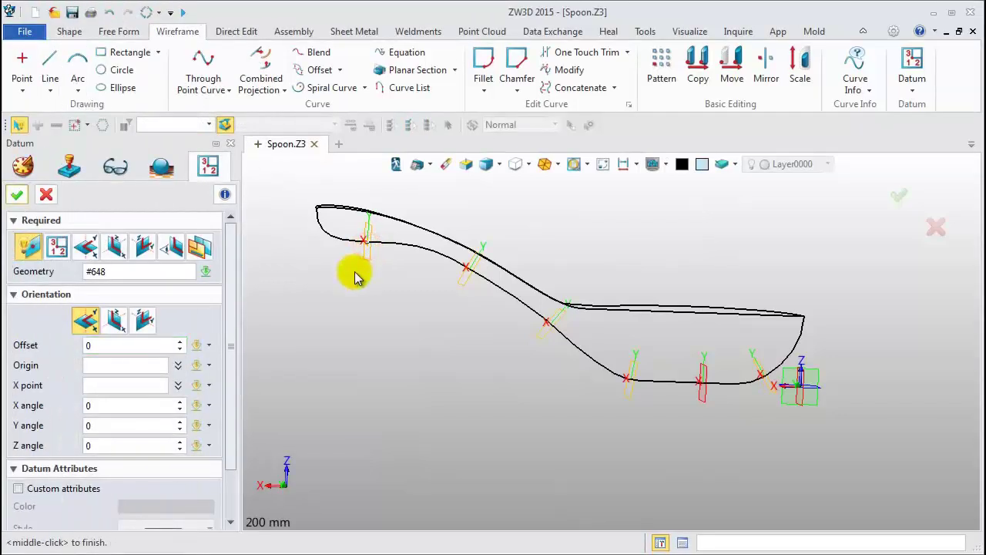
pyautogui.middleClick(354, 276)
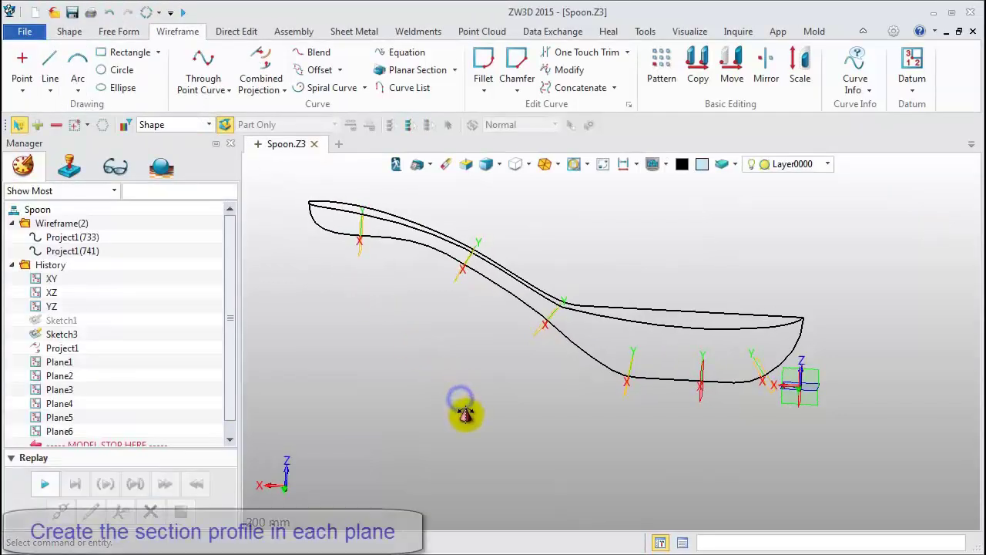
# Insert a new sketch on Plane1
pyautogui.rightClick(650, 202)
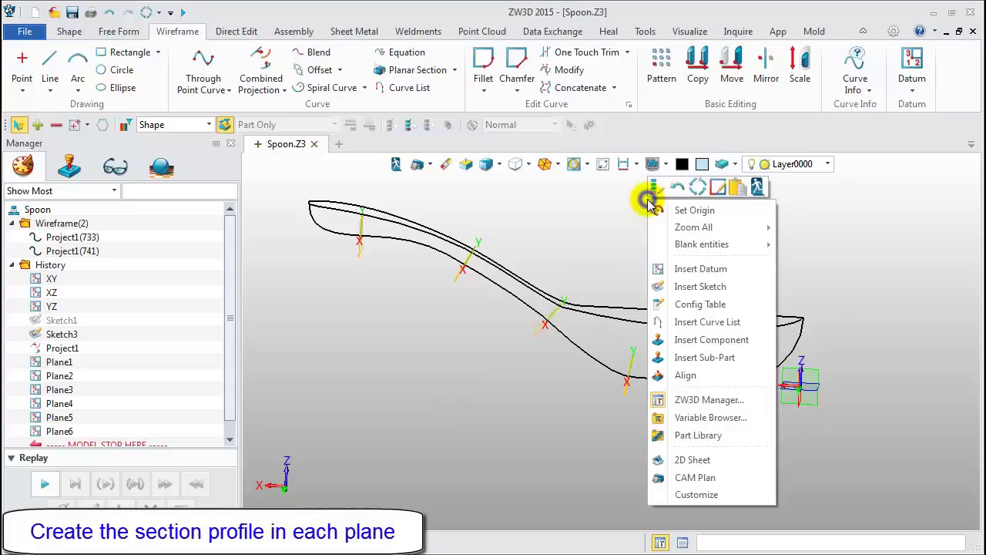
pyautogui.click(694, 286)
pyautogui.click(762, 366)
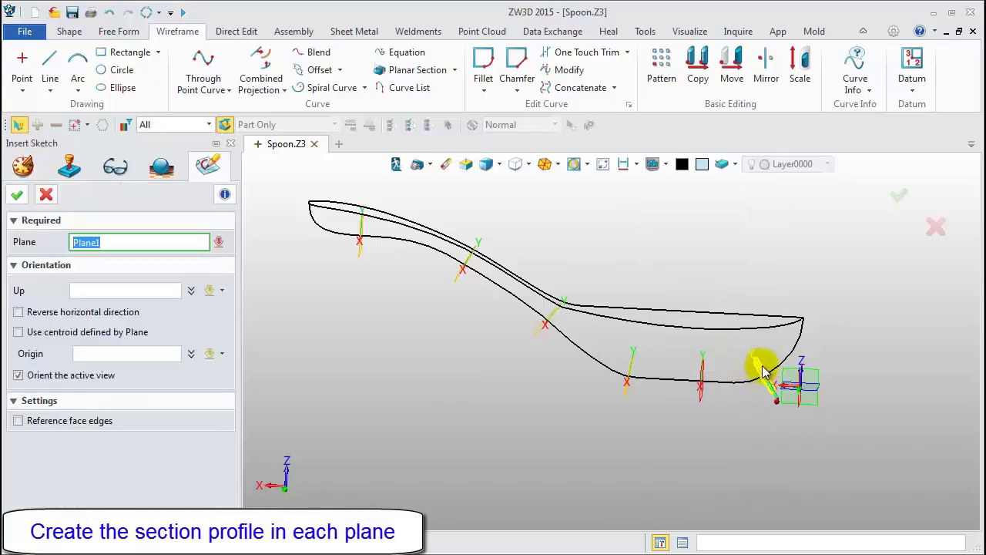
pyautogui.middleClick(721, 265)
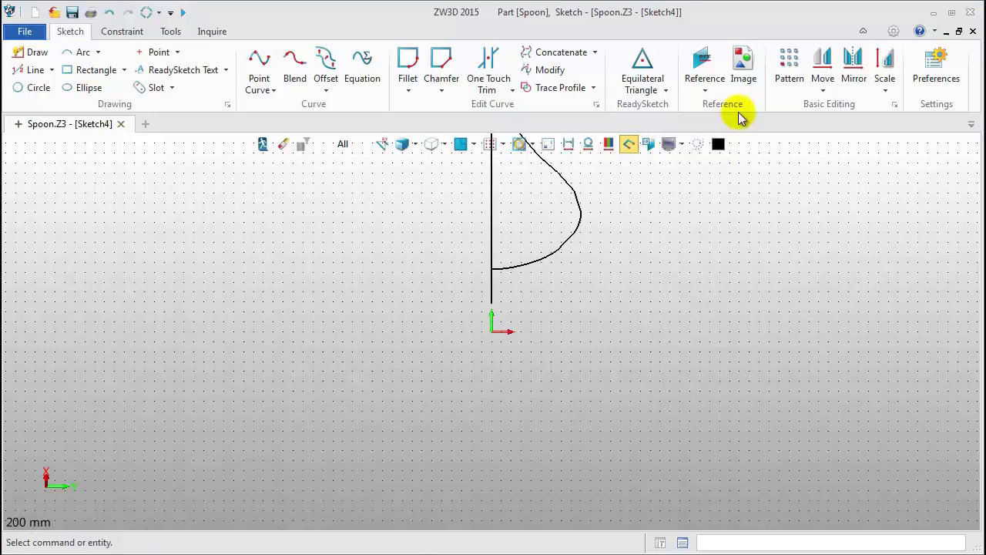
# Add two curve-intersection reference points from the projected spoon curves, then hide the sketch curves
pyautogui.click(702, 60)
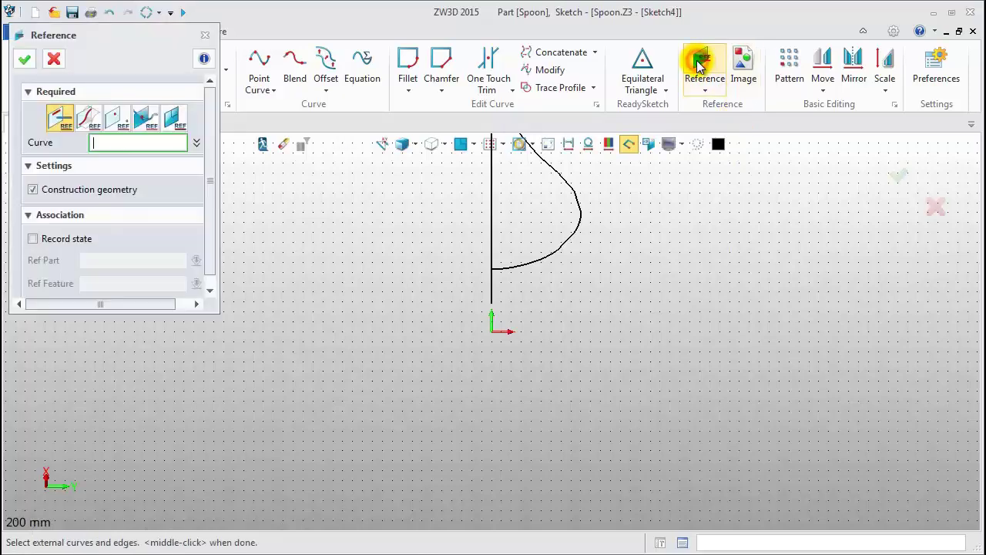
pyautogui.click(152, 122)
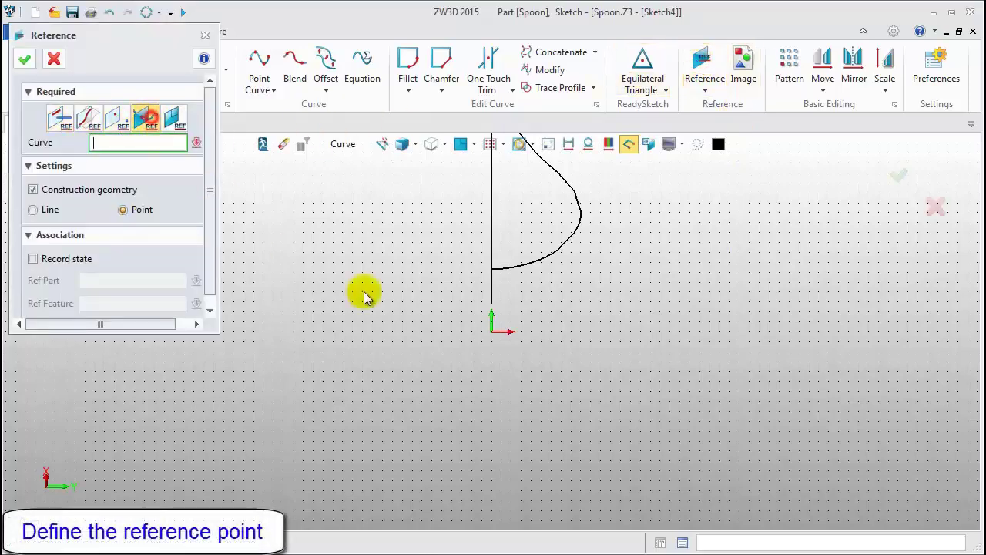
pyautogui.moveTo(432, 327)
pyautogui.mouseDown(button='right')
pyautogui.moveTo(537, 353)
pyautogui.moveTo(524, 356)
pyautogui.mouseUp(button='right')
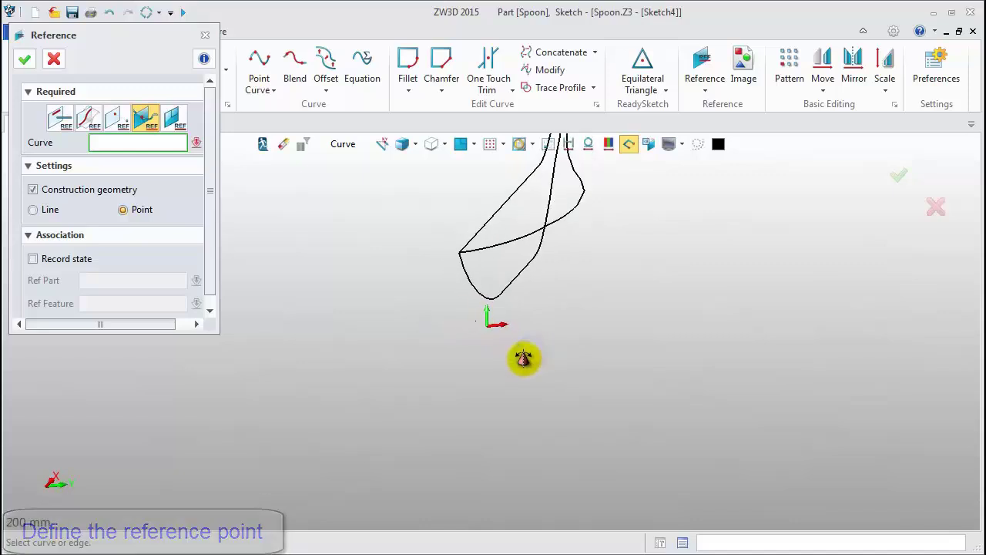
pyautogui.click(511, 289)
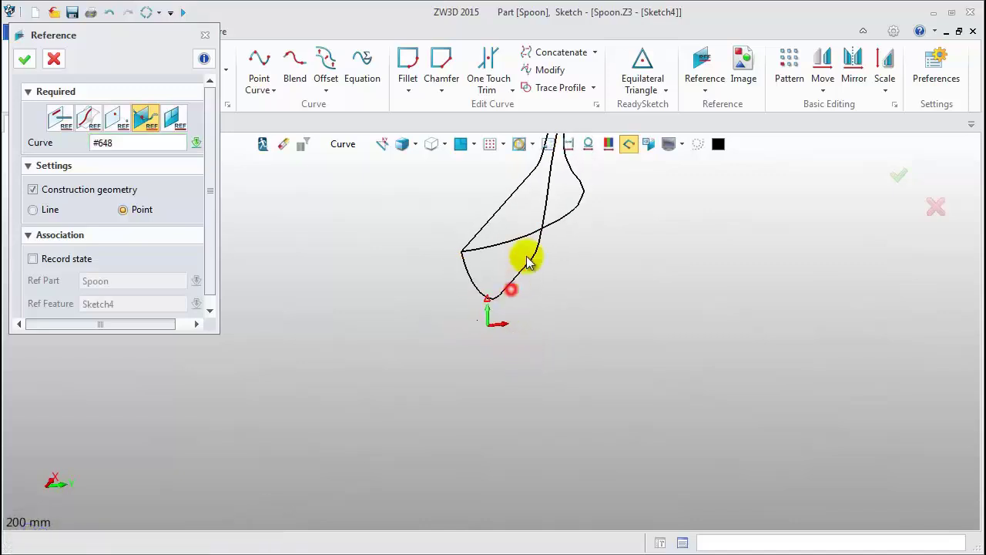
pyautogui.click(564, 221)
pyautogui.click(460, 144)
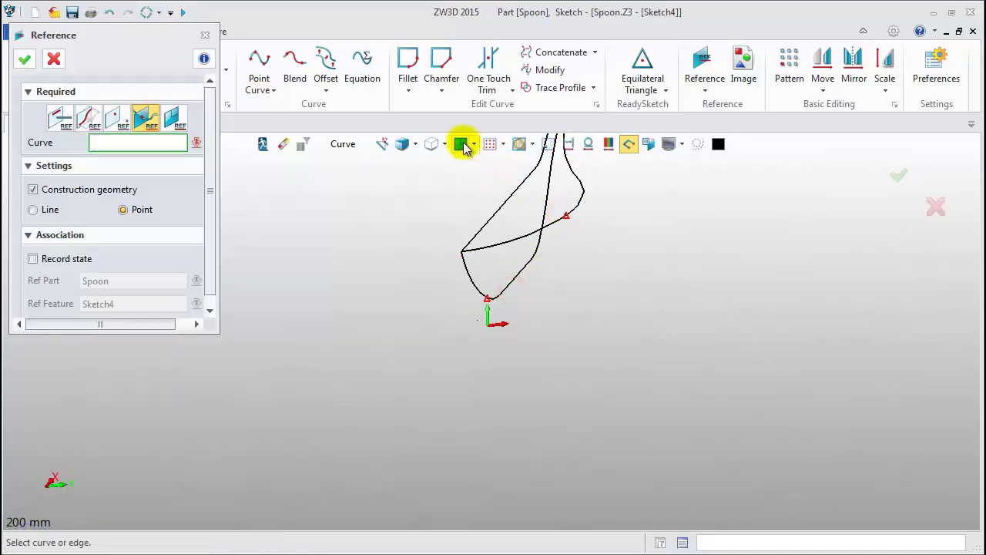
pyautogui.click(546, 146)
pyautogui.scroll(3, 491, 457)
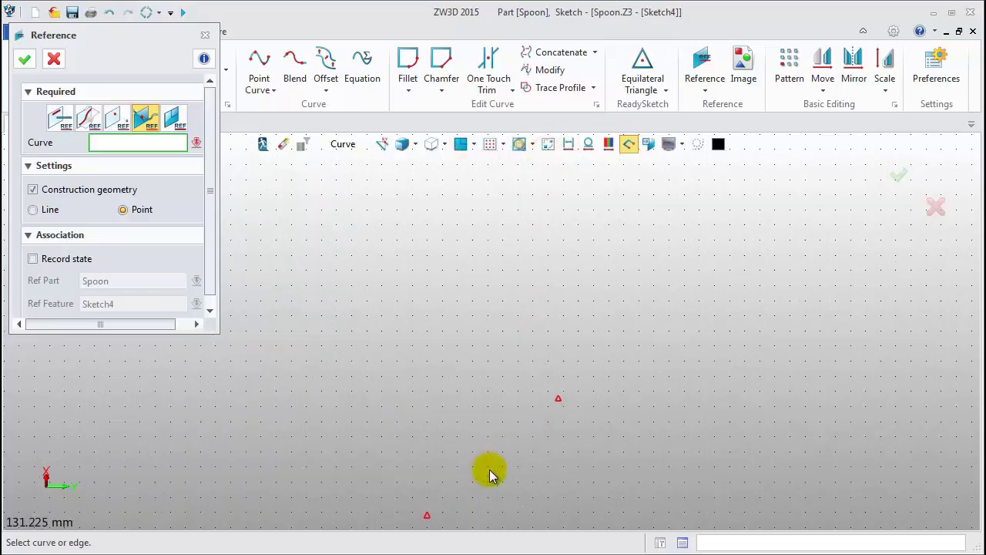
pyautogui.moveTo(491, 458); pyautogui.dragTo(516, 349, button='middle')
# Draw a three-point curve from the lower reference point through a middle point to the upper one
pyautogui.click(260, 71)
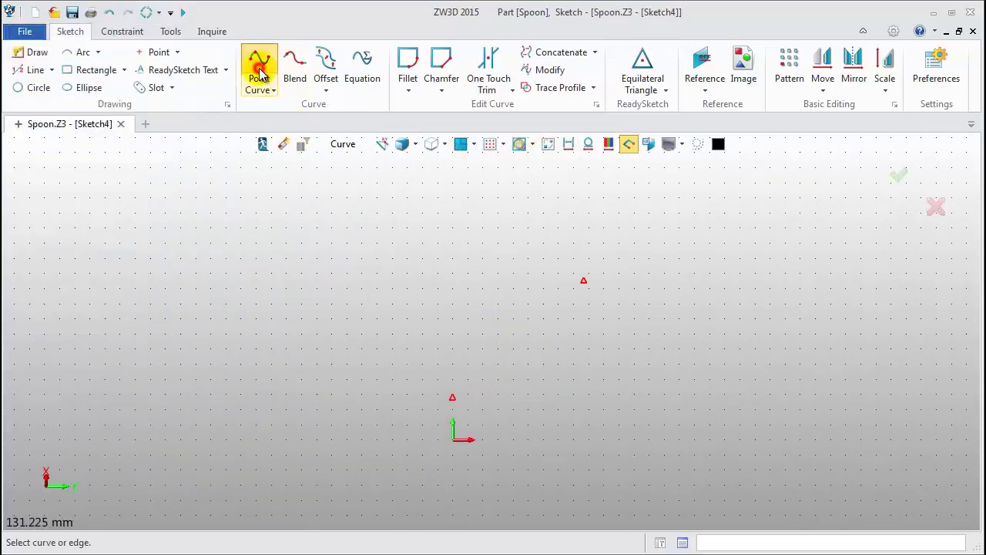
pyautogui.click(459, 399)
pyautogui.click(542, 357)
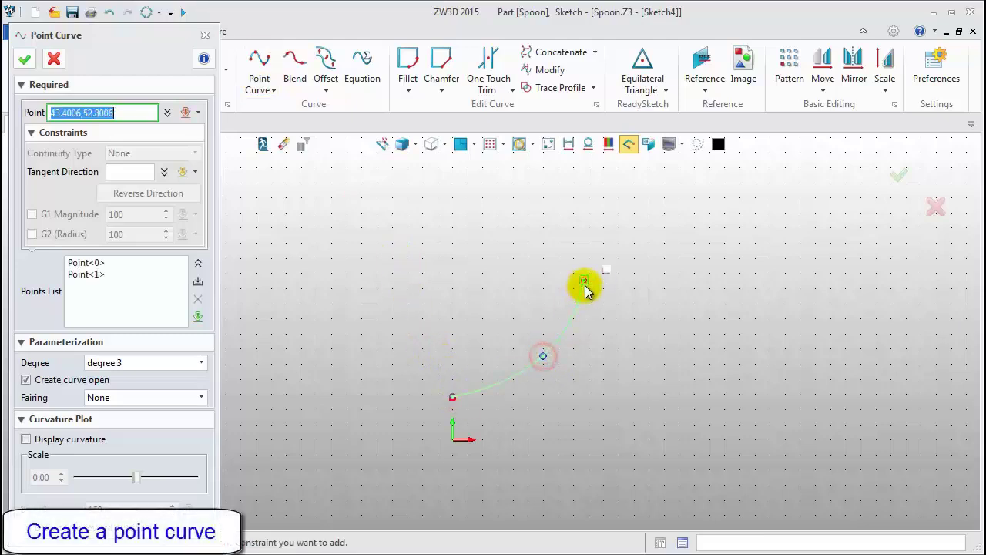
pyautogui.click(584, 287)
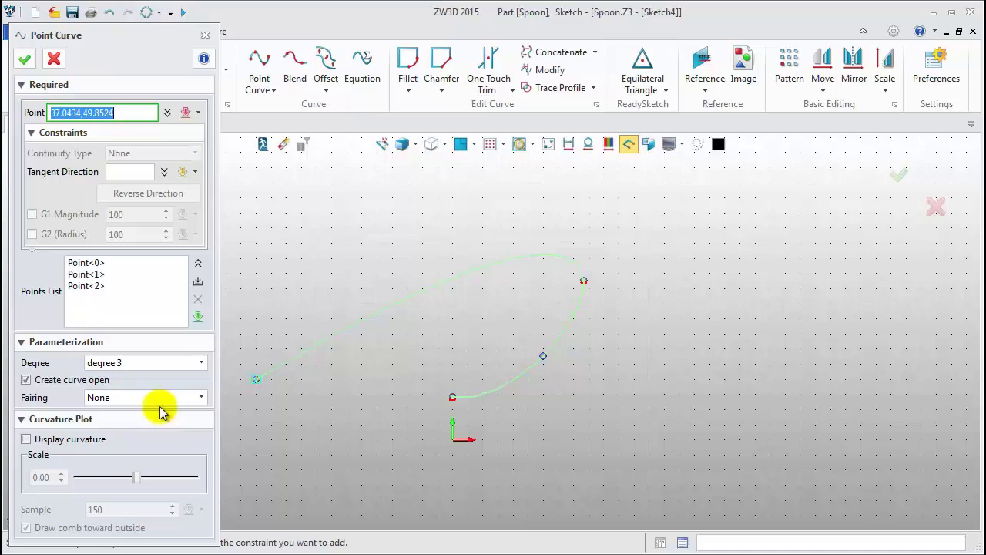
pyautogui.click(27, 439)
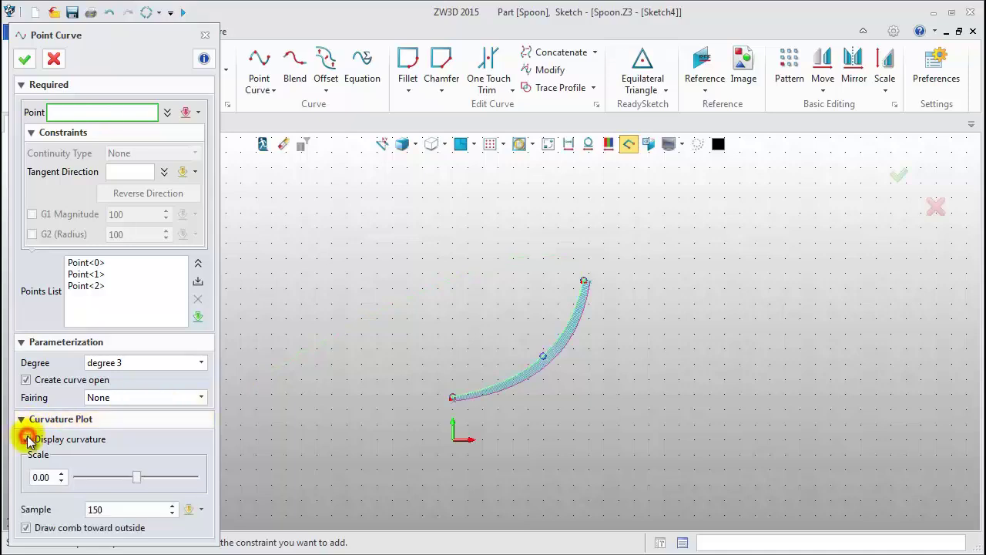
# Make the curve's start G1 tangent along the X axis, nudge the middle point smooth, and confirm
pyautogui.click(94, 262)
pyautogui.click(132, 171)
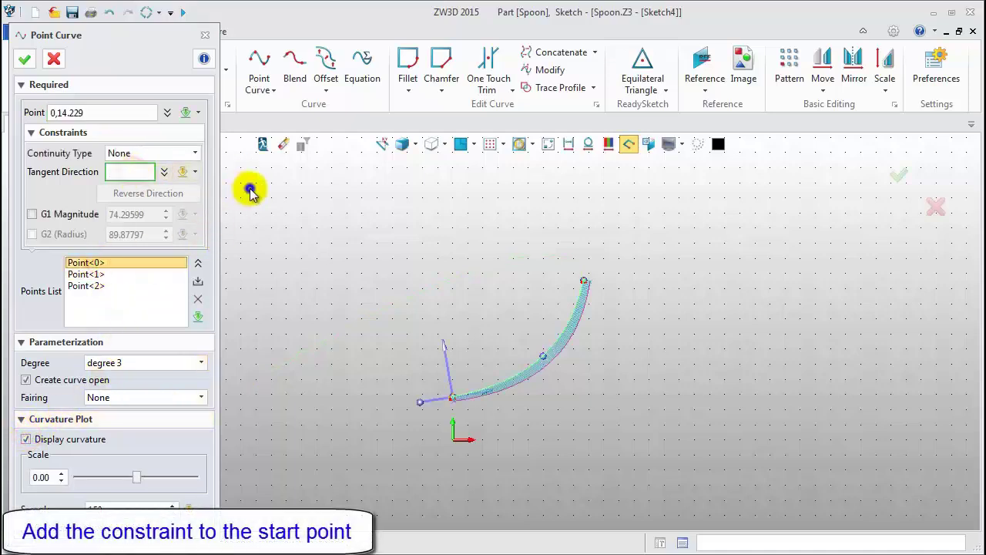
pyautogui.rightClick(250, 192)
pyautogui.click(282, 202)
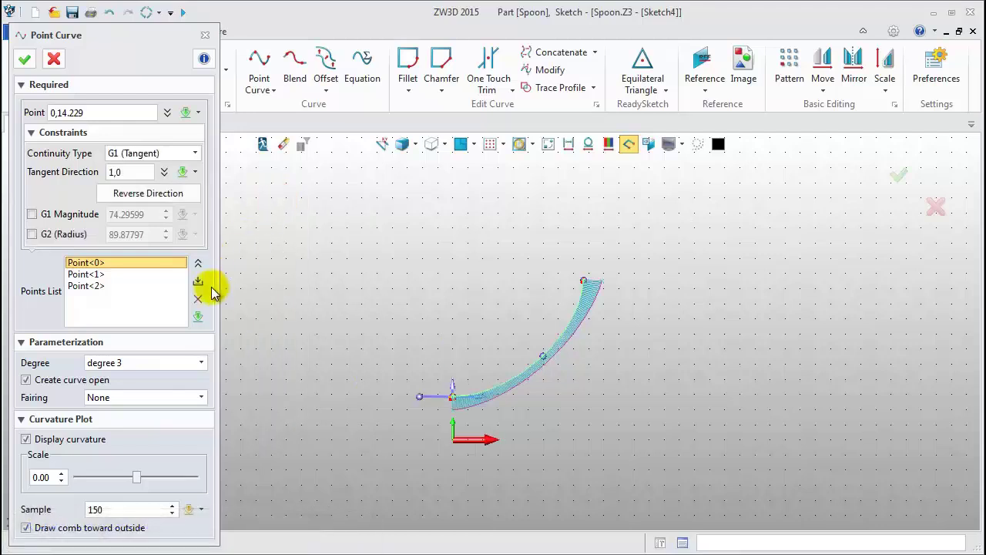
pyautogui.click(107, 275)
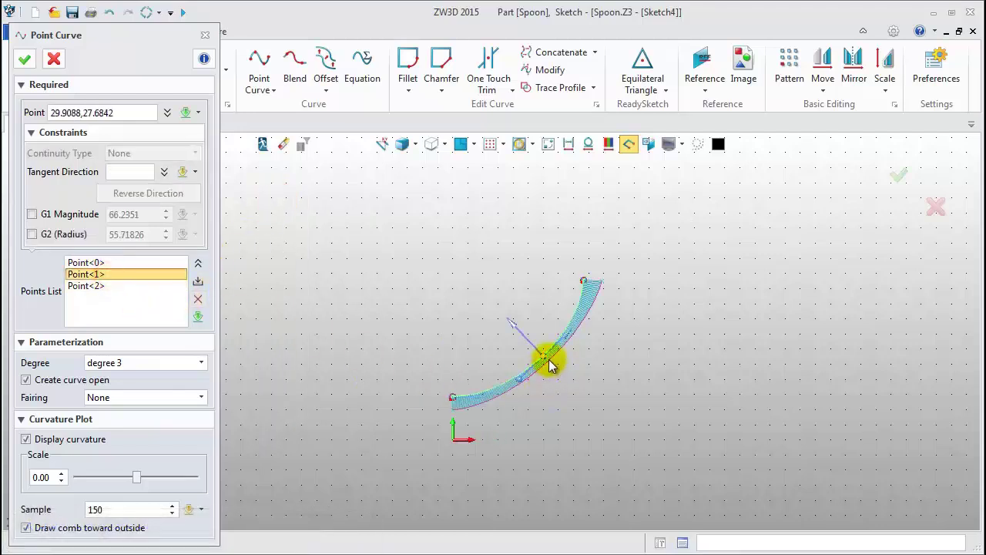
pyautogui.scroll(3, 544, 364)
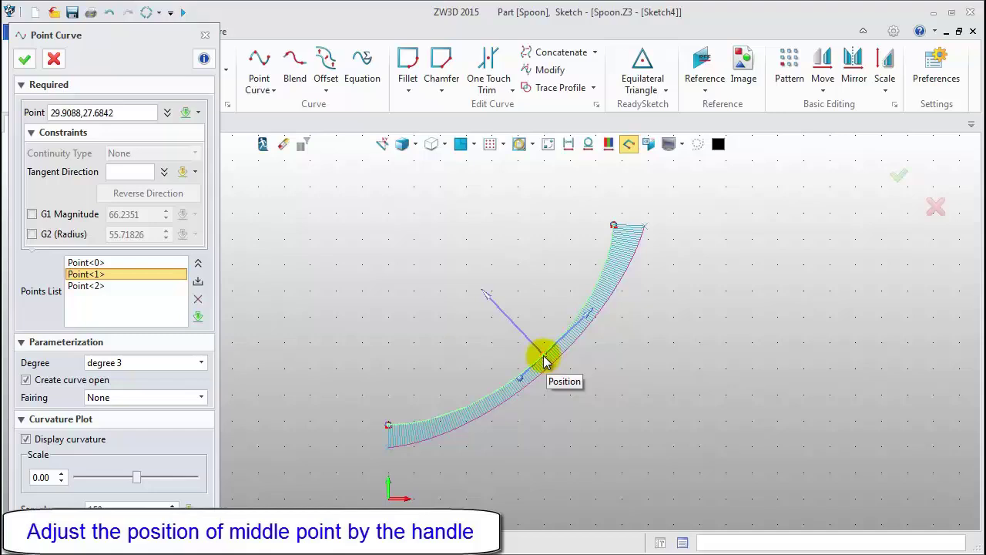
pyautogui.moveTo(544, 359); pyautogui.dragTo(540, 373)
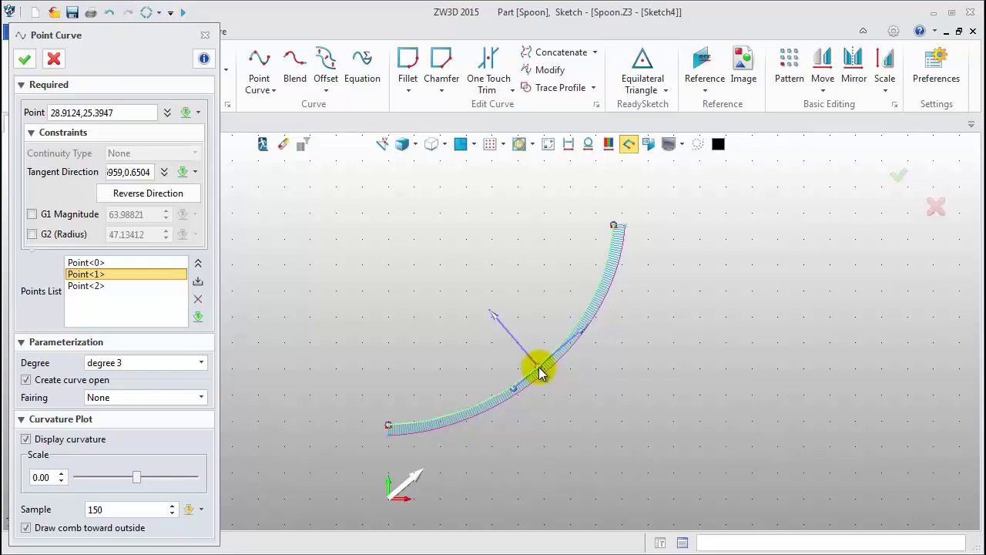
pyautogui.middleClick(508, 352)
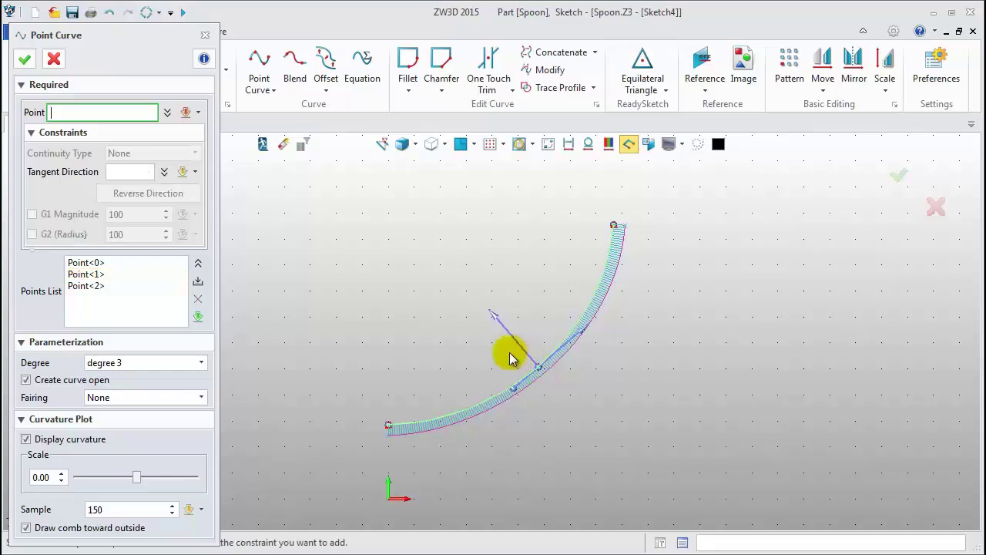
pyautogui.middleClick(420, 306)
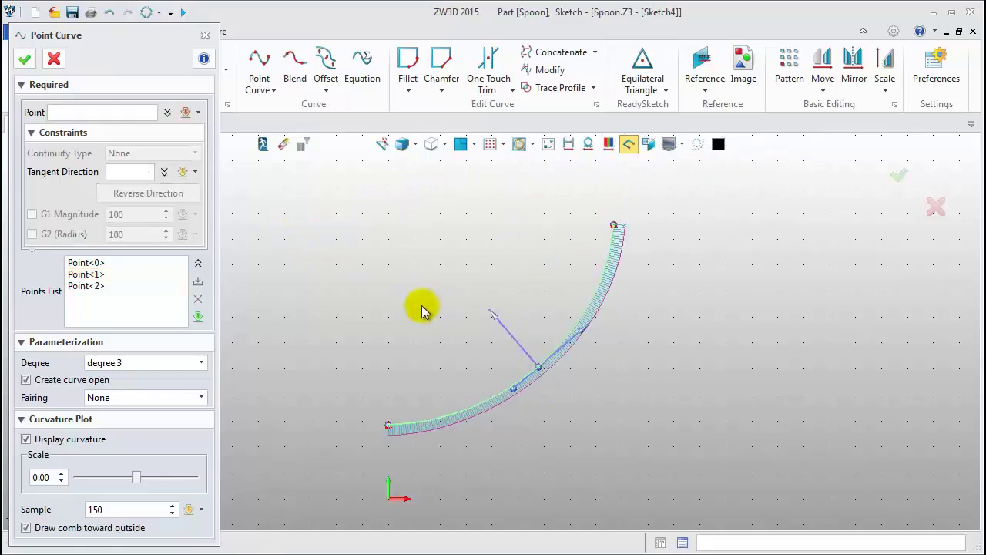
pyautogui.click(25, 60)
# Exit Sketch4 and insert a new sketch on Plane2
pyautogui.click(262, 144)
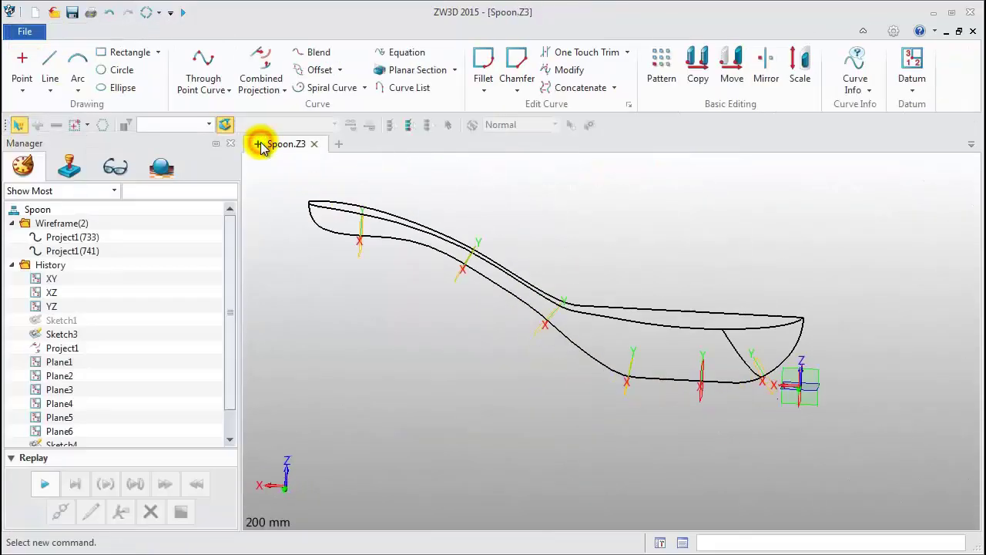
pyautogui.rightClick(498, 214)
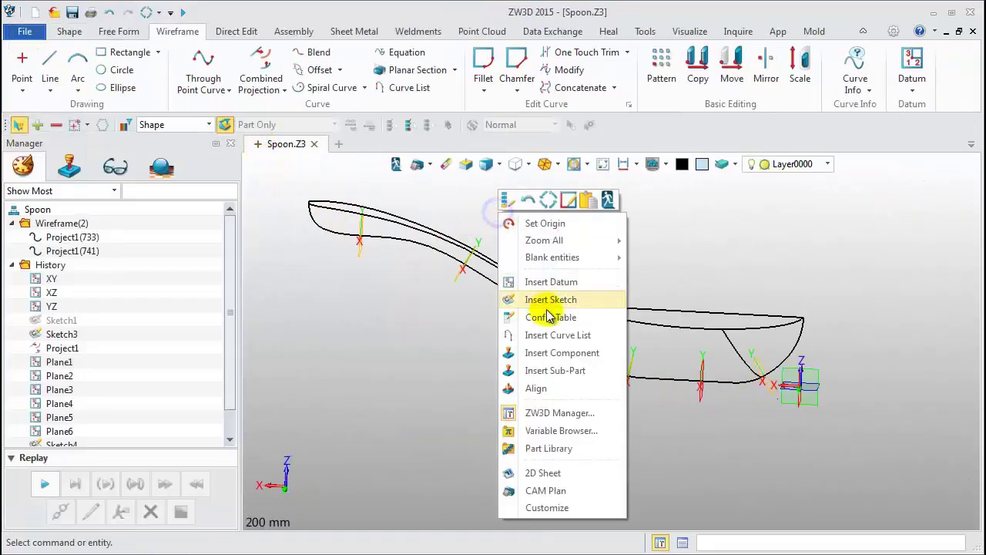
pyautogui.click(542, 298)
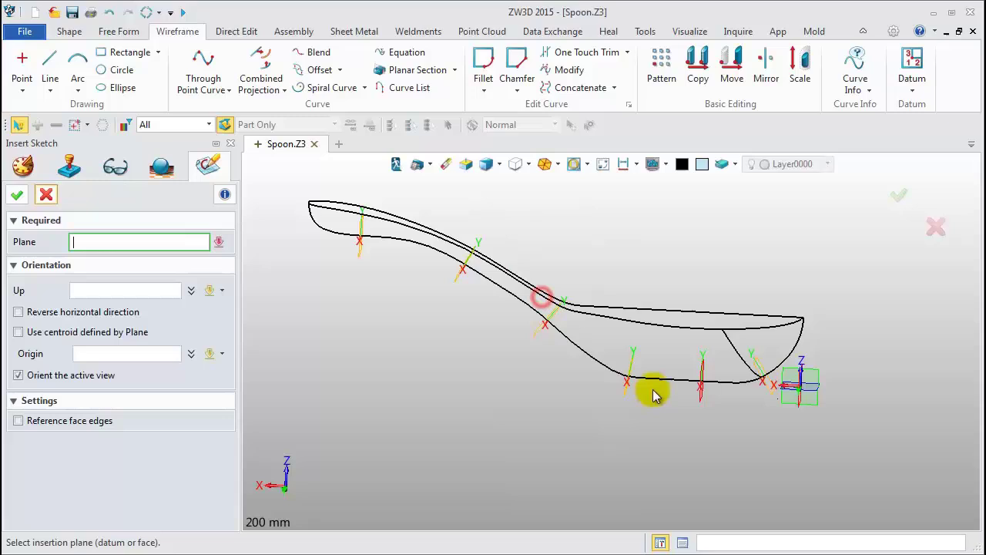
pyautogui.click(703, 400)
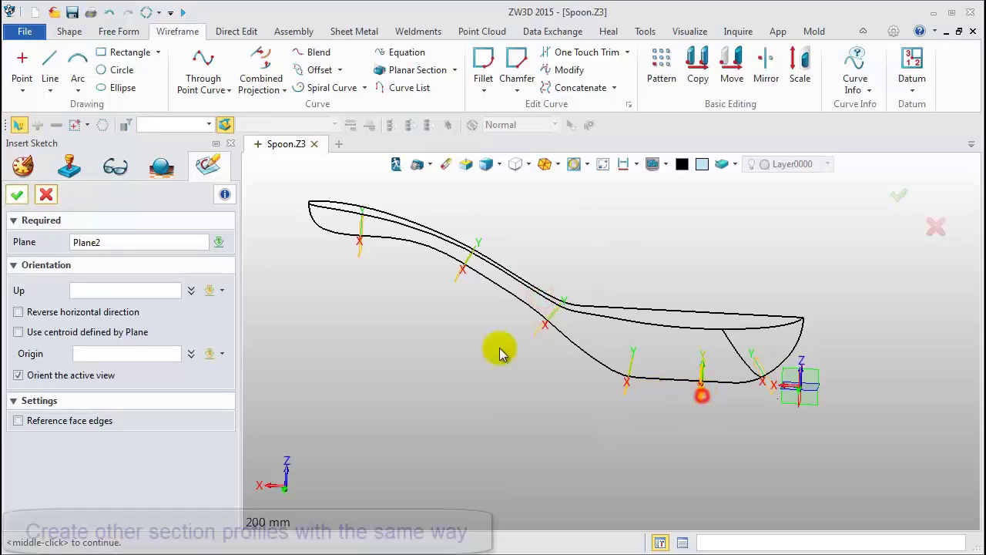
pyautogui.click(19, 195)
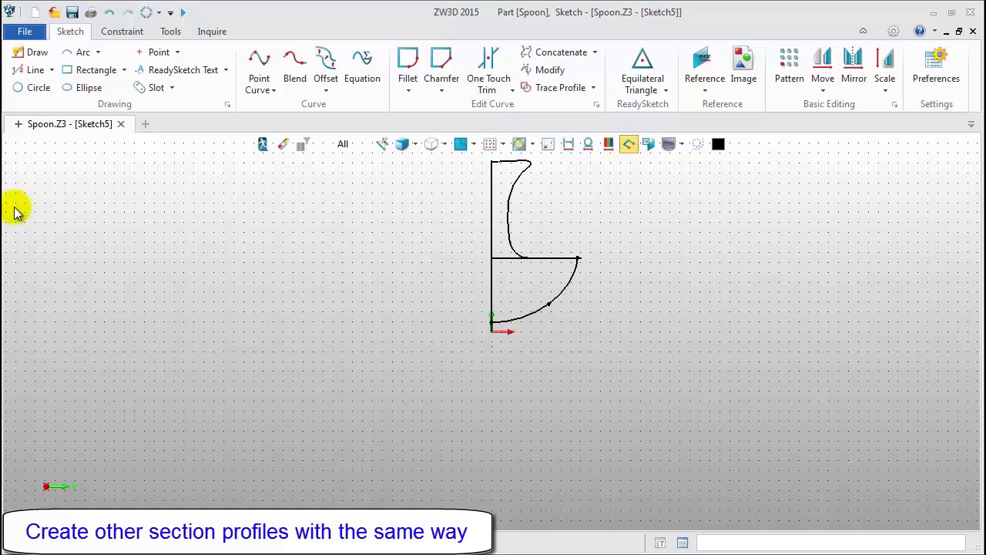
# Reference the existing profile curve into the sketch, then face the plane and hide other curves
pyautogui.click(703, 65)
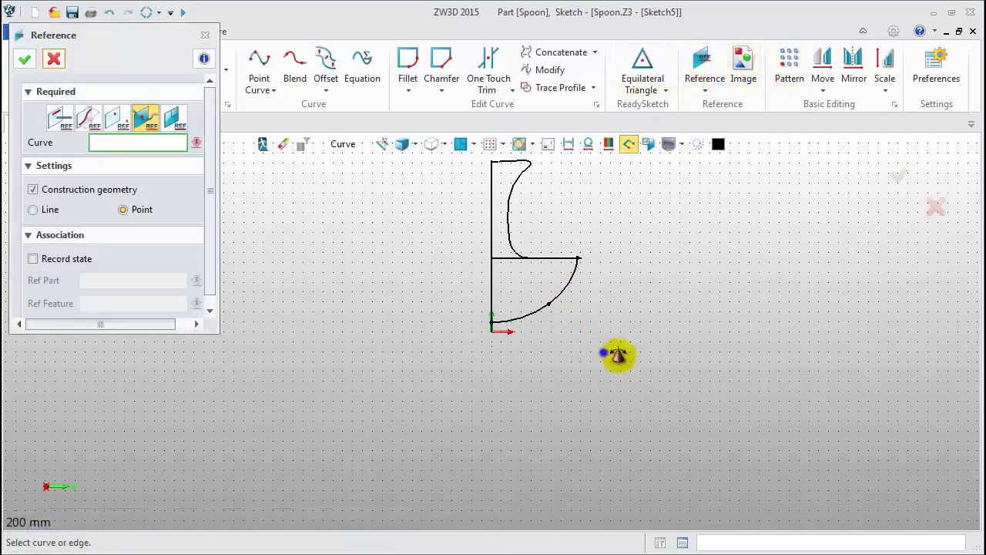
pyautogui.moveTo(618, 354); pyautogui.dragTo(594, 347, button='right')
pyautogui.click(516, 316)
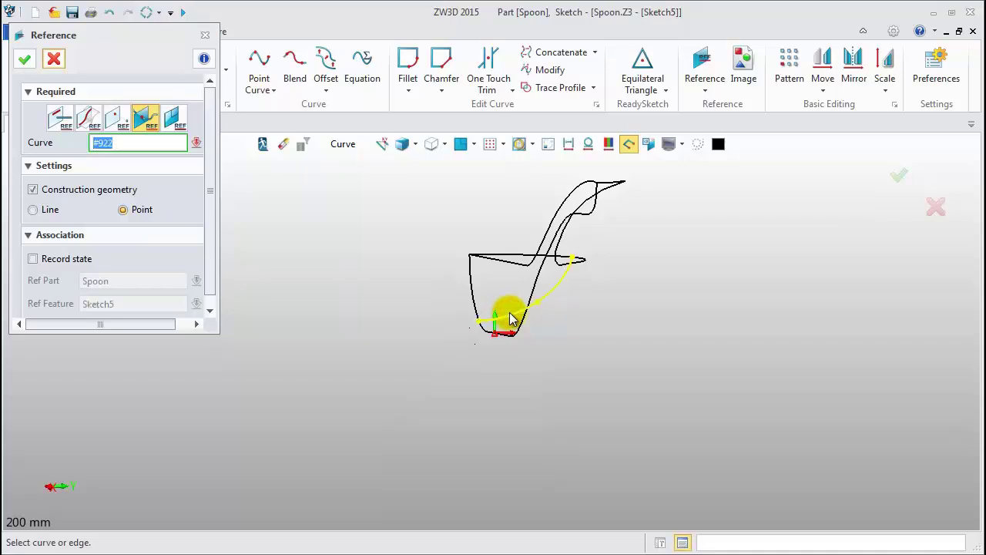
pyautogui.middleClick(359, 272)
pyautogui.moveTo(397, 288)
pyautogui.mouseDown(button='right')
pyautogui.moveTo(411, 307)
pyautogui.moveTo(431, 305)
pyautogui.mouseUp(button='right')
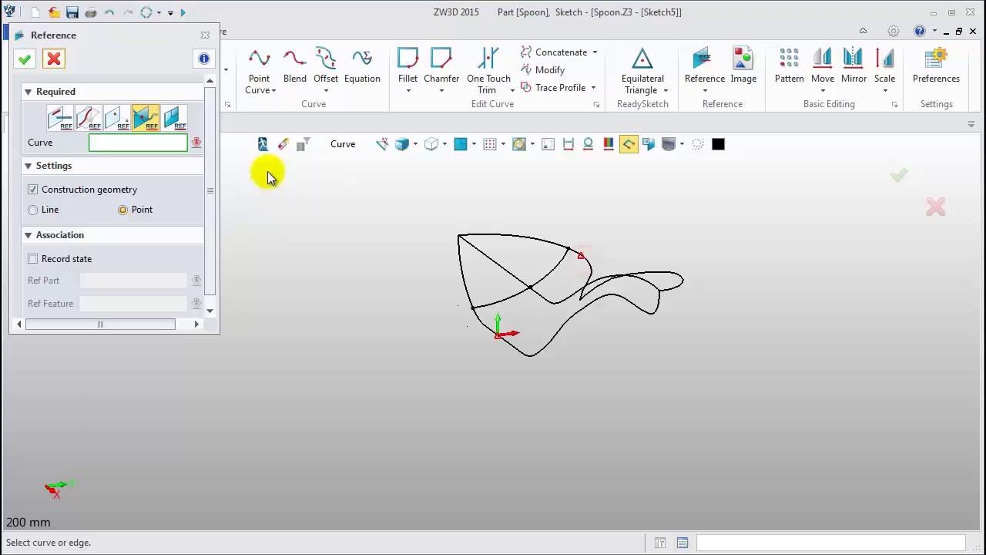
pyautogui.click(25, 60)
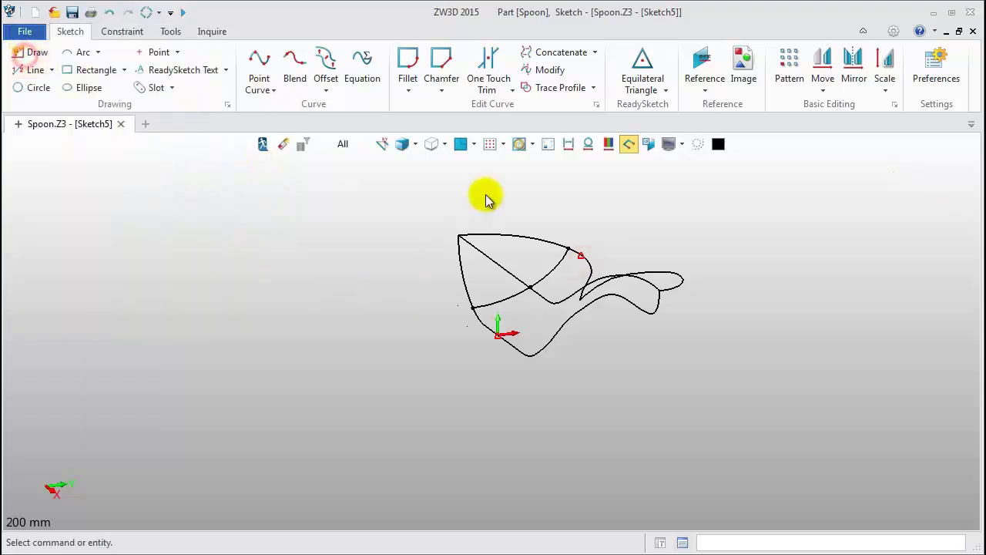
pyautogui.click(460, 146)
pyautogui.click(547, 147)
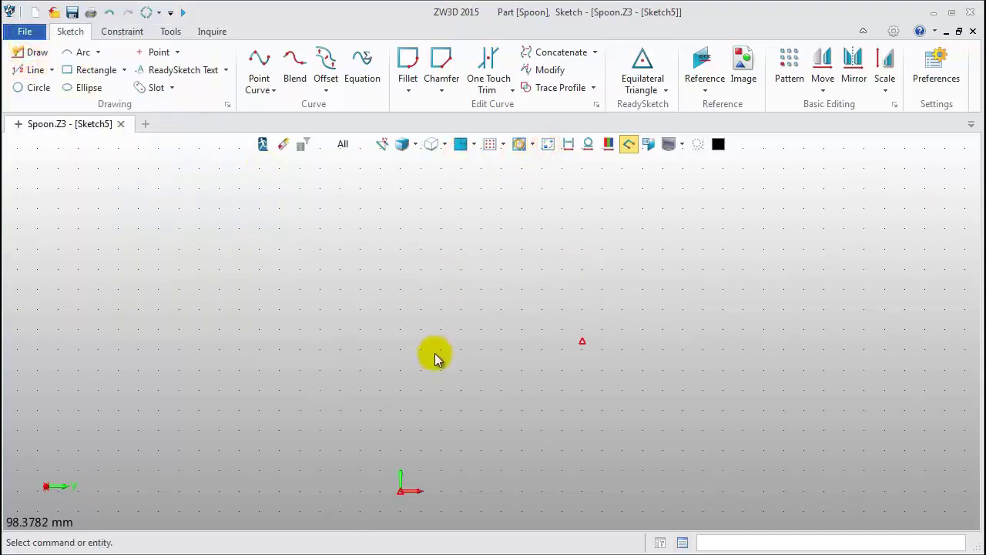
pyautogui.moveTo(435, 350); pyautogui.dragTo(471, 242, button='middle')
# Draw a point curve from the sketch origin through a middle point to the red reference marker
pyautogui.click(259, 61)
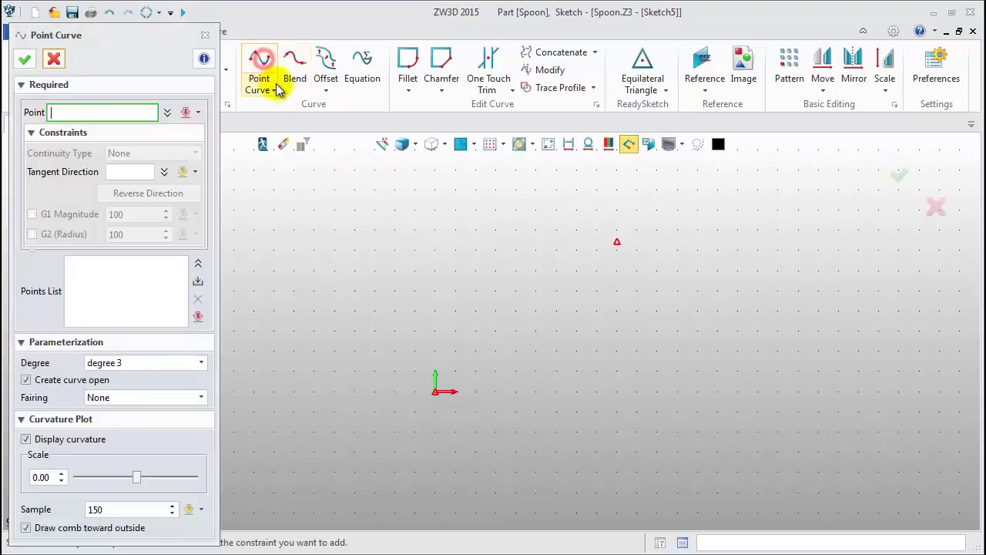
pyautogui.click(437, 395)
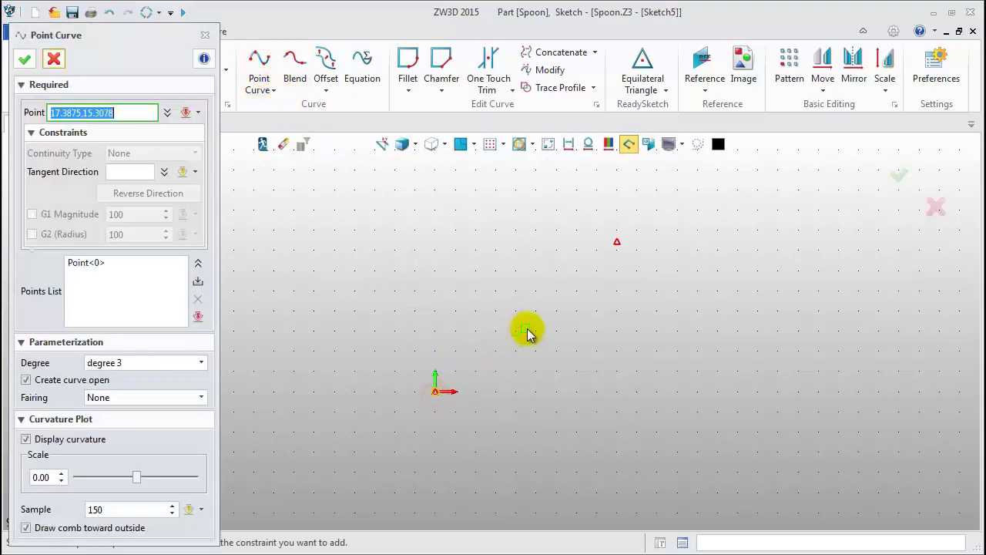
pyautogui.click(552, 339)
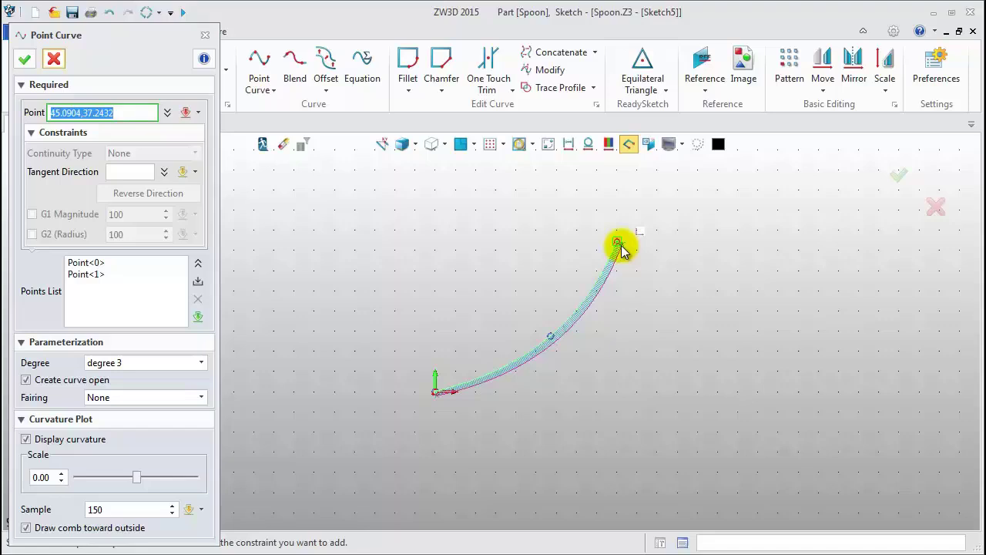
pyautogui.click(622, 249)
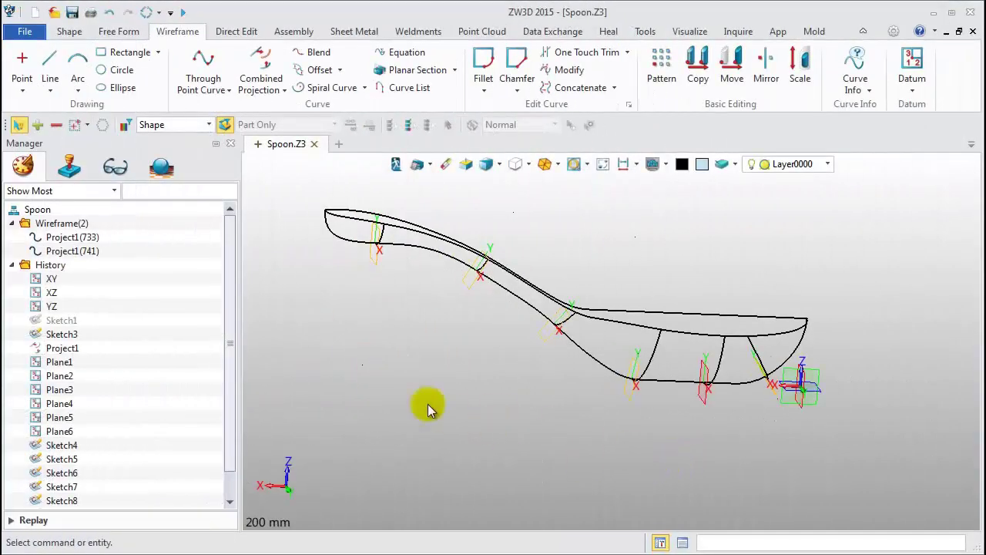
# Extrude the spoon's lower outline curve one-sided to depth 9, creating Extrude1_Base
pyautogui.click(69, 31)
pyautogui.click(40, 88)
pyautogui.click(623, 379)
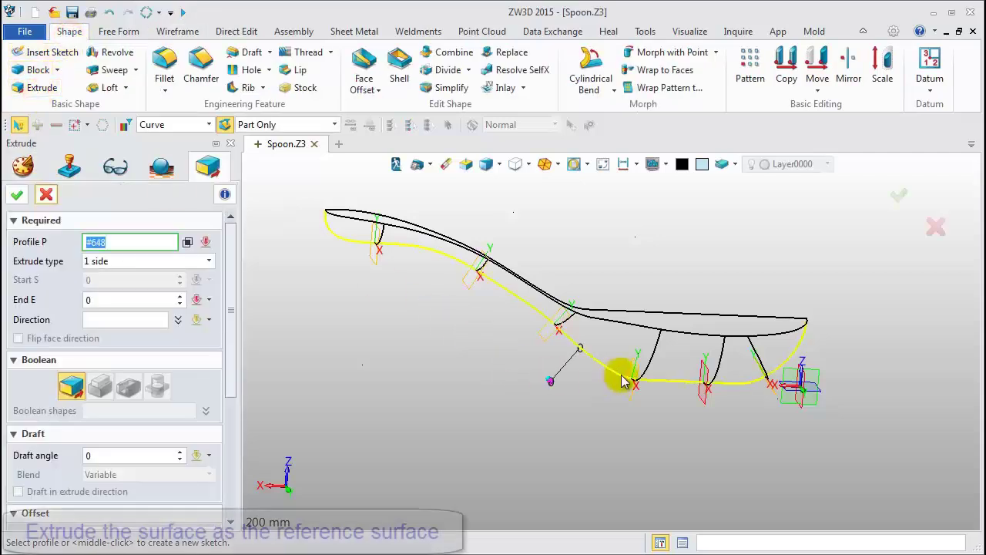
pyautogui.press('Return')
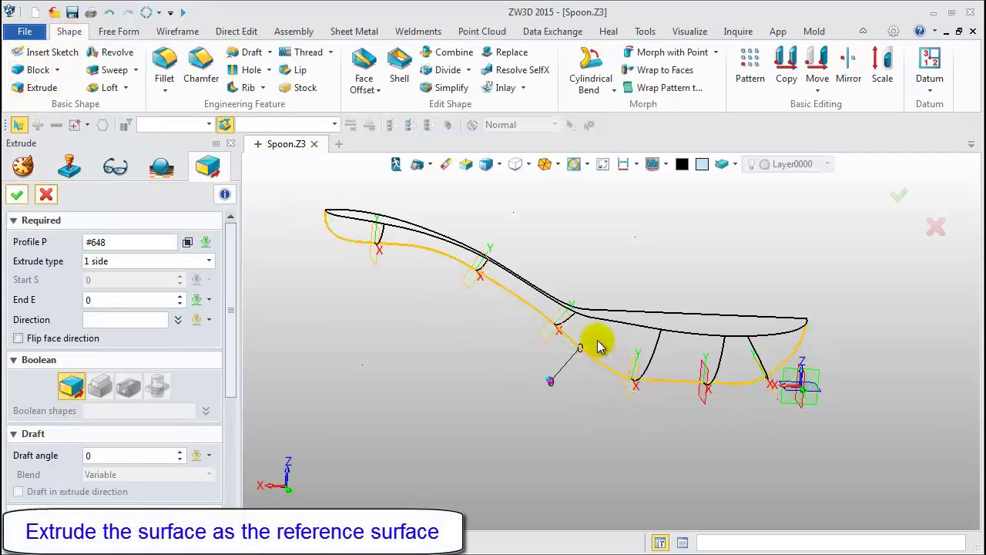
pyautogui.write('9')
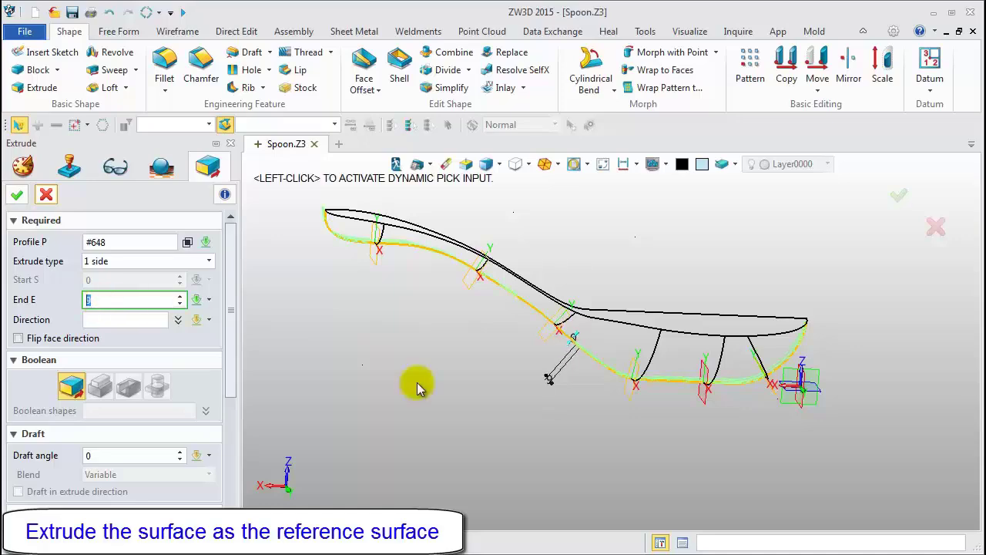
pyautogui.moveTo(416, 385); pyautogui.dragTo(337, 398, button='right')
pyautogui.scroll(3, 514, 409)
pyautogui.moveTo(515, 410); pyautogui.dragTo(502, 279, button='right')
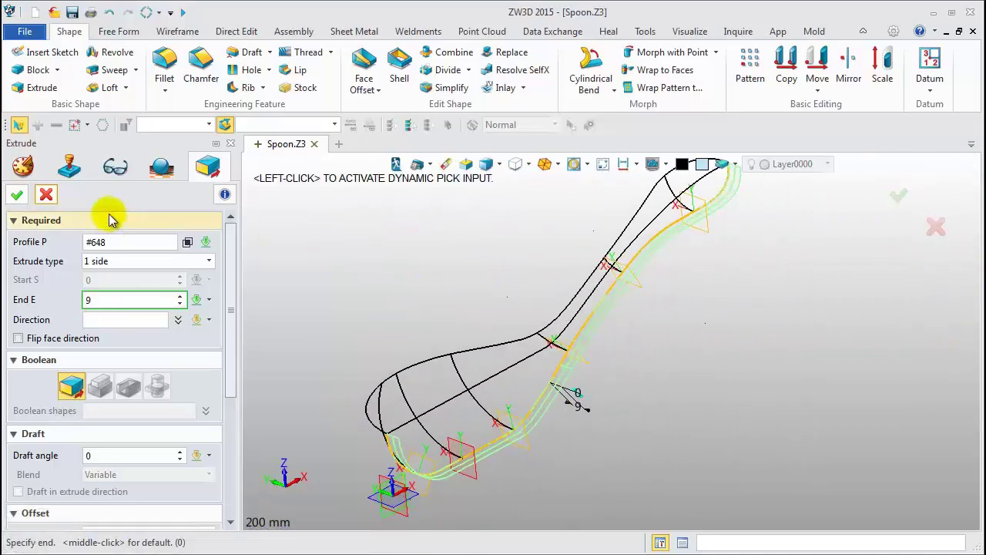
pyautogui.click(17, 195)
pyautogui.moveTo(418, 268); pyautogui.dragTo(487, 278, button='right')
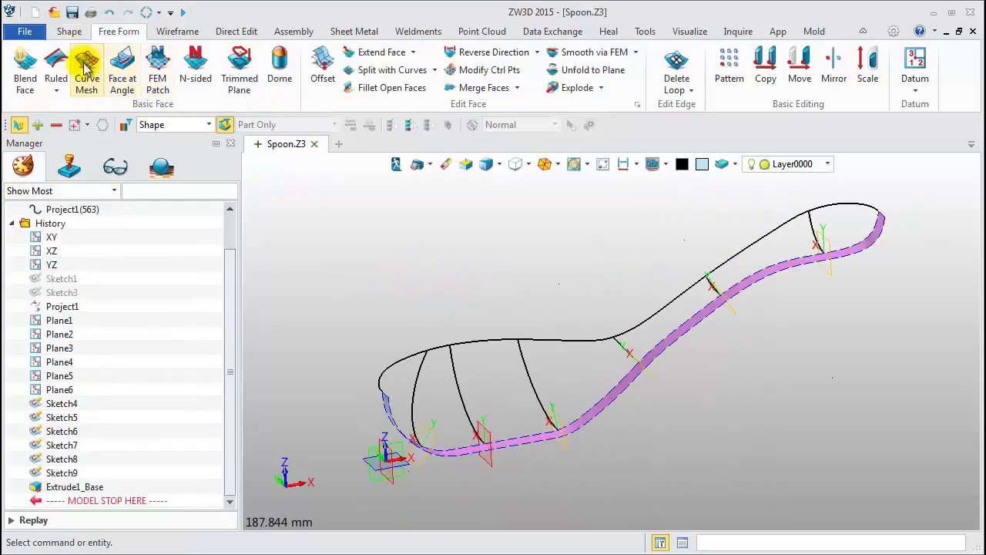
# Start a Curve Mesh surface with the top and lower spoon outlines as U curves
pyautogui.click(87, 77)
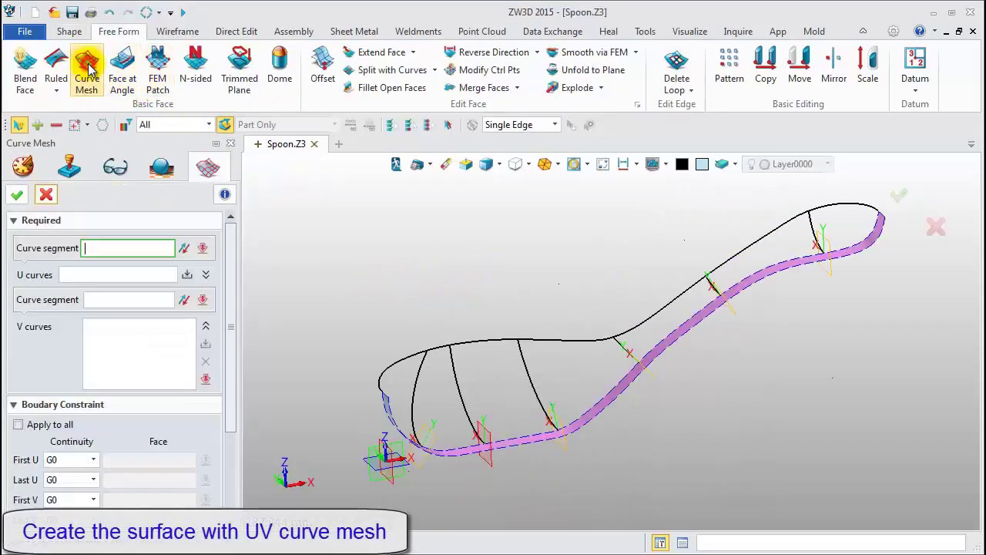
pyautogui.click(454, 340)
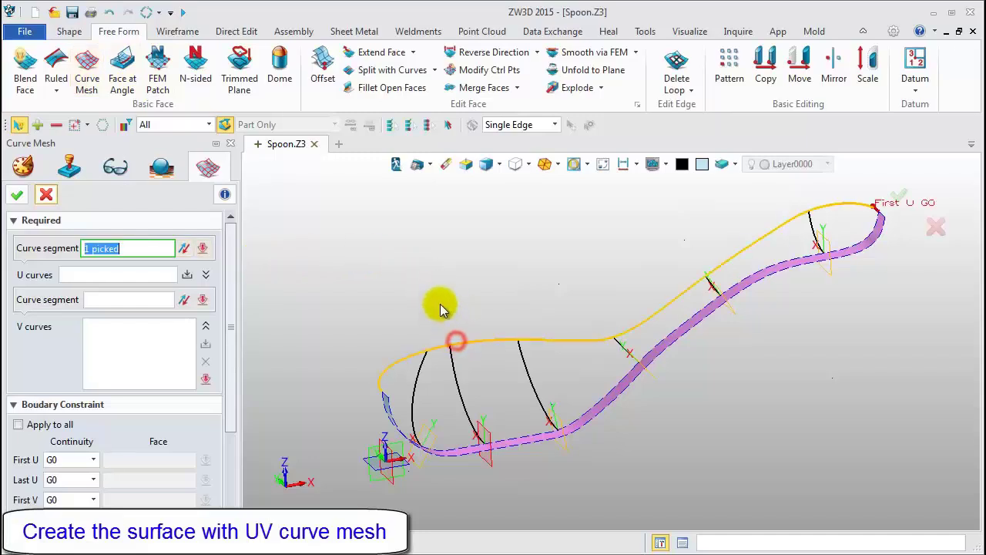
pyautogui.click(518, 441)
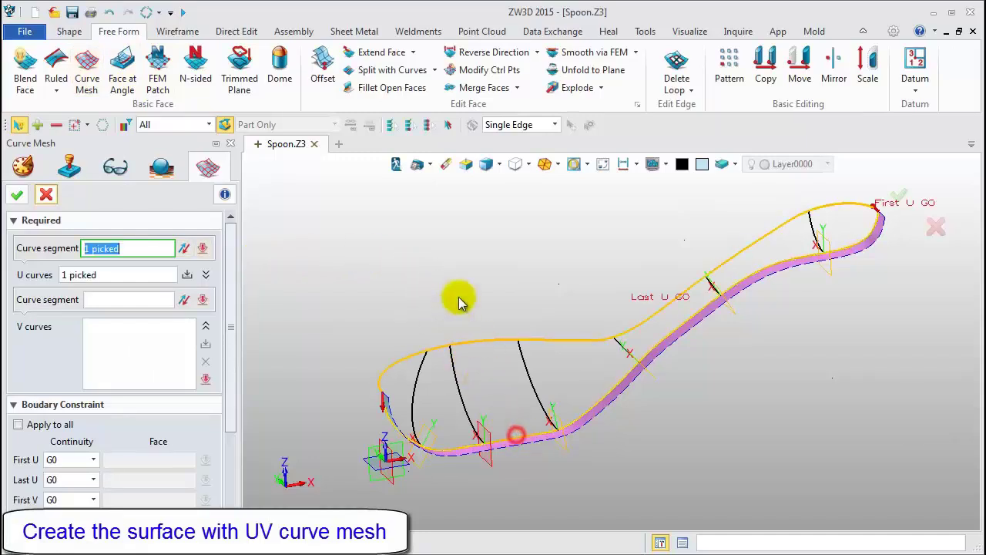
pyautogui.click(129, 300)
# Add the six section curves, from bowl end to handle end, as V curves
pyautogui.click(420, 378)
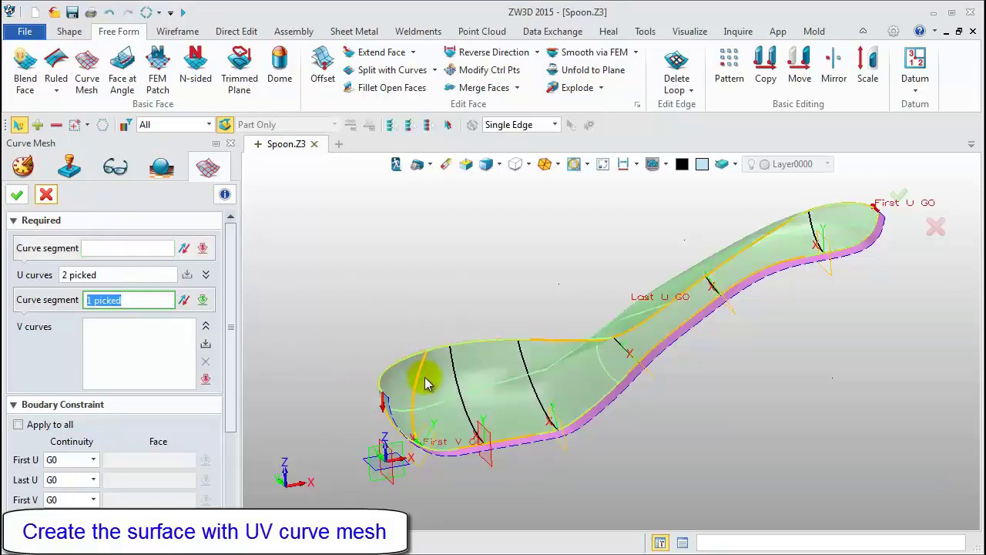
pyautogui.middleClick(445, 310)
pyautogui.click(455, 370)
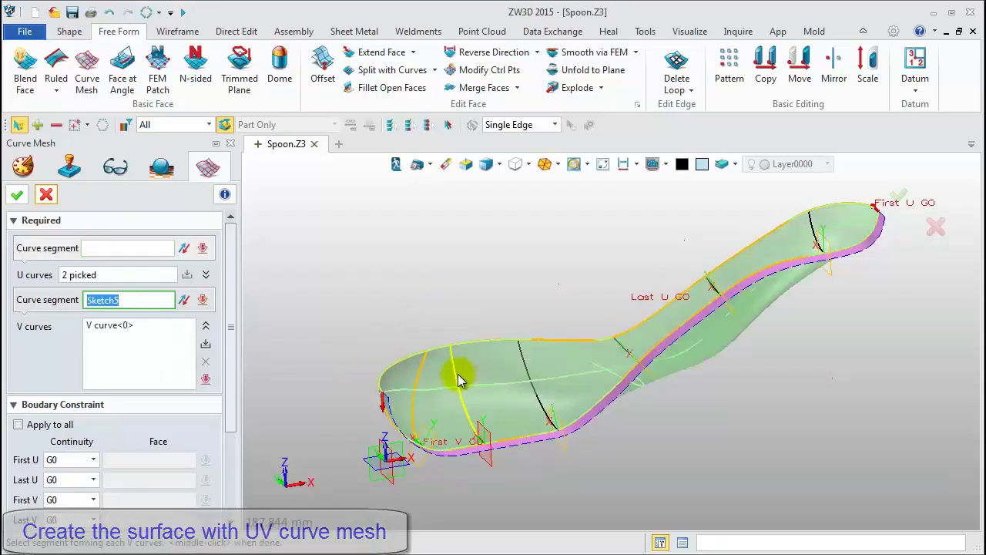
pyautogui.middleClick(440, 323)
pyautogui.click(527, 359)
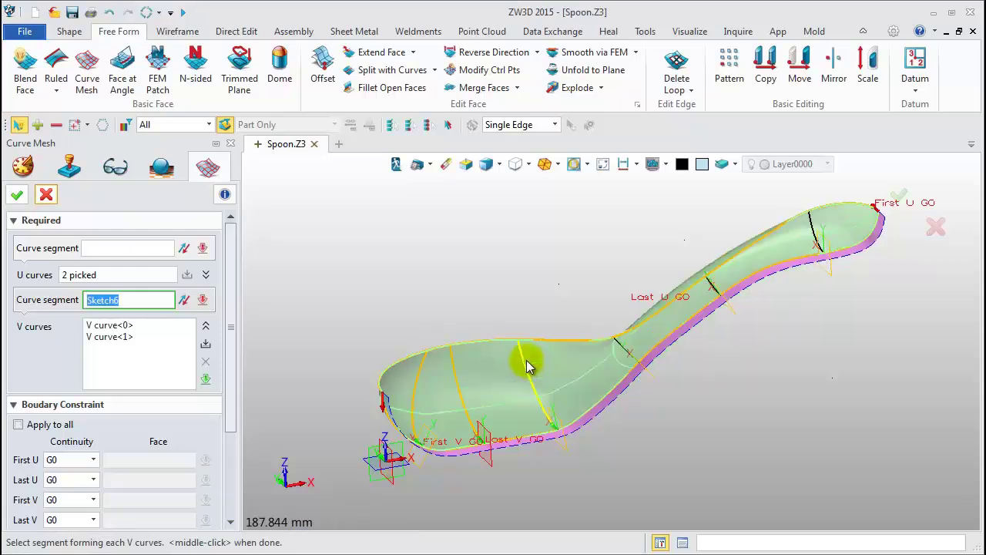
pyautogui.middleClick(509, 314)
pyautogui.click(629, 353)
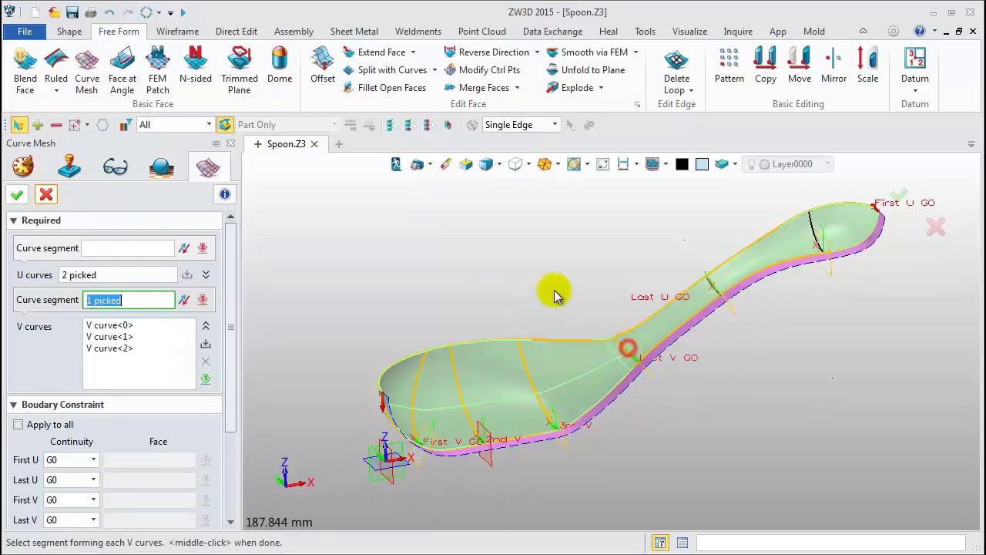
pyautogui.middleClick(683, 299)
pyautogui.middleClick(782, 224)
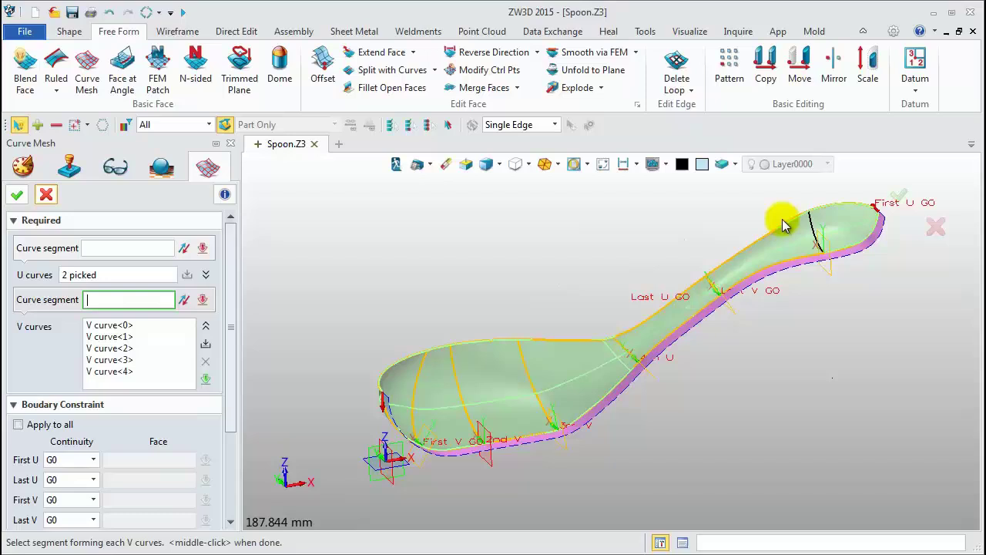
pyautogui.click(815, 231)
pyautogui.middleClick(664, 222)
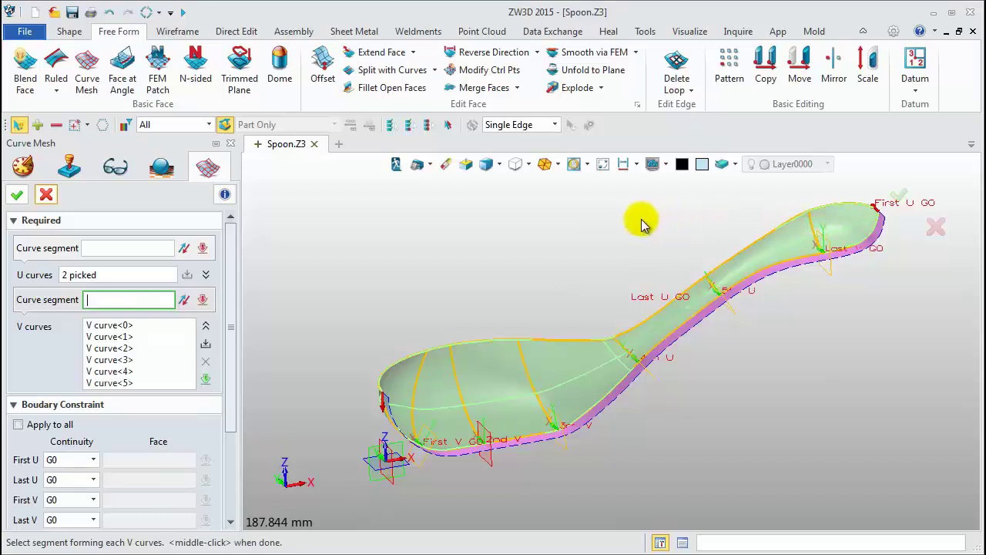
# Make the last U boundary G1-tangent to the extruded surface and complete Surf1_Mesh
pyautogui.click(94, 479)
pyautogui.click(69, 506)
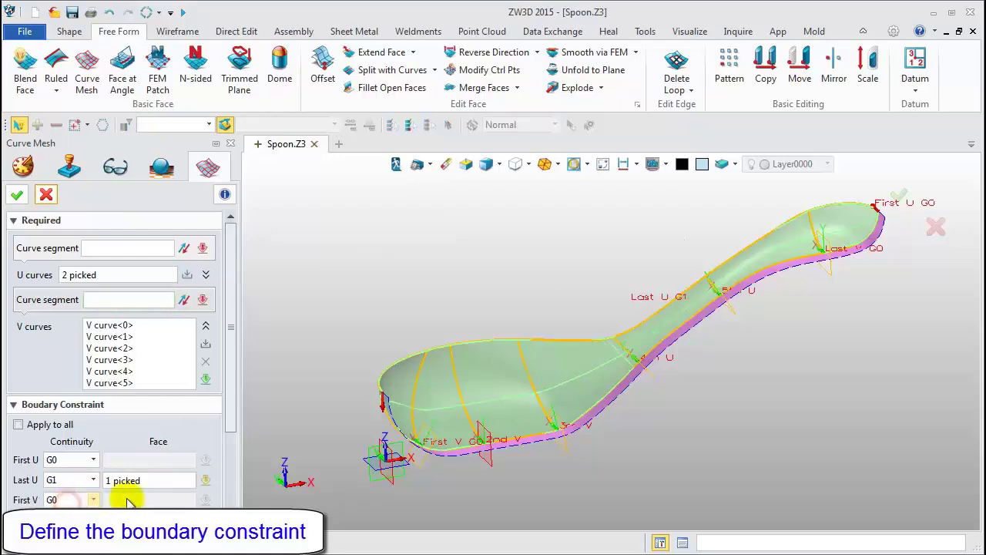
pyautogui.click(162, 480)
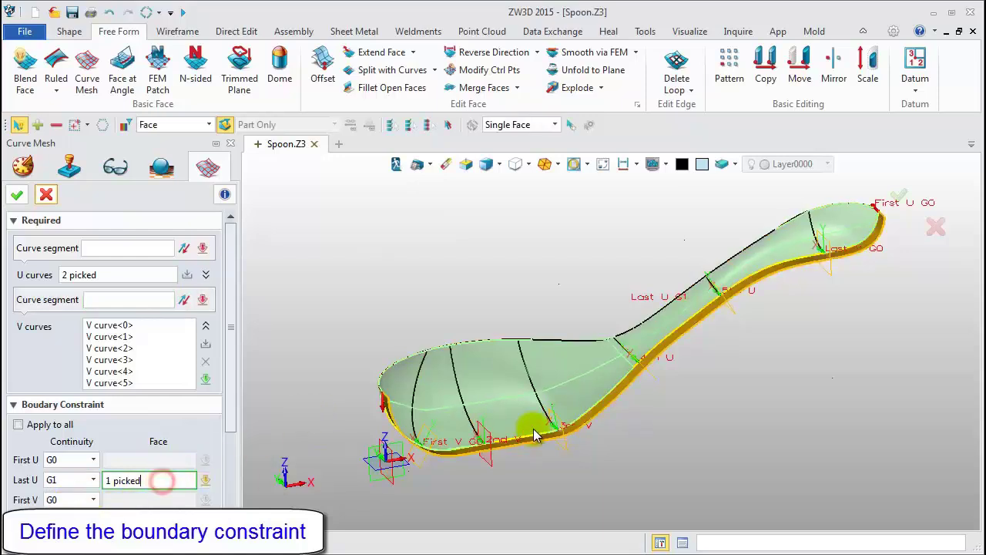
pyautogui.middleClick(440, 298)
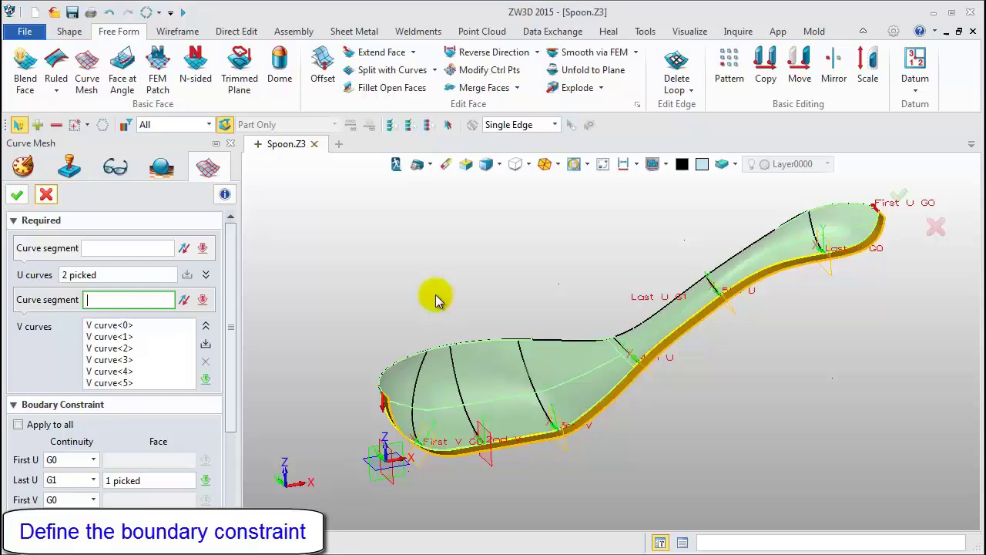
pyautogui.scroll(-2, 414, 249)
pyautogui.scroll(1, 316, 302)
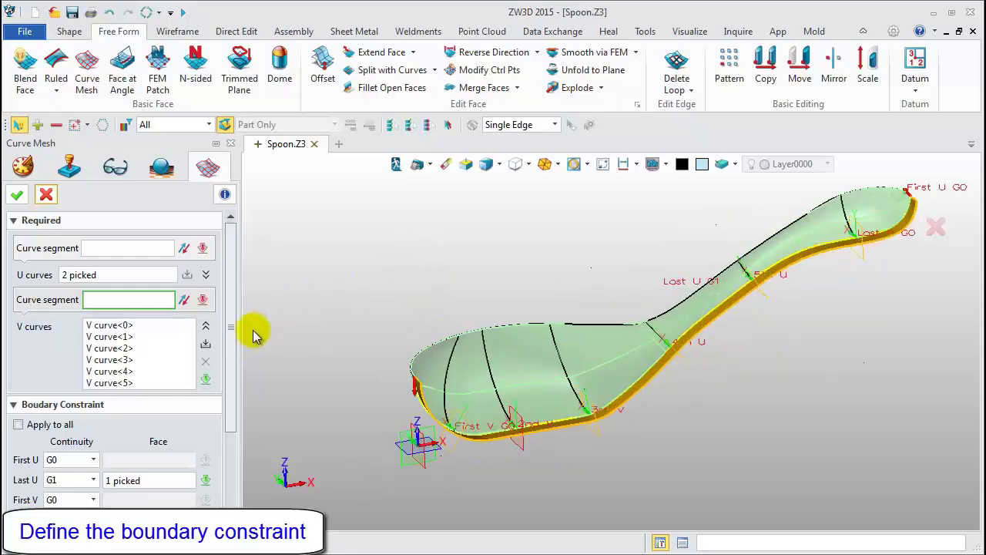
pyautogui.moveTo(235, 366); pyautogui.dragTo(231, 418)
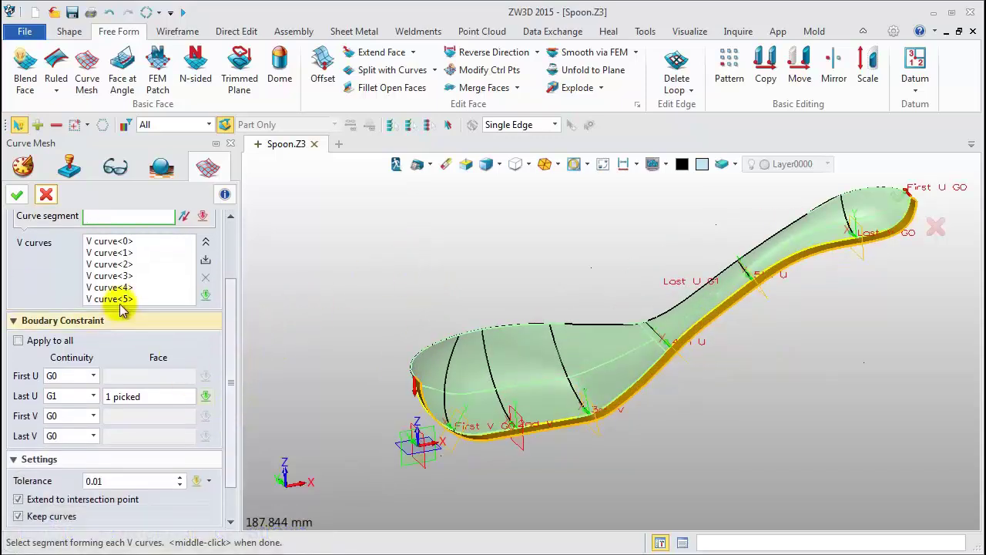
pyautogui.click(18, 197)
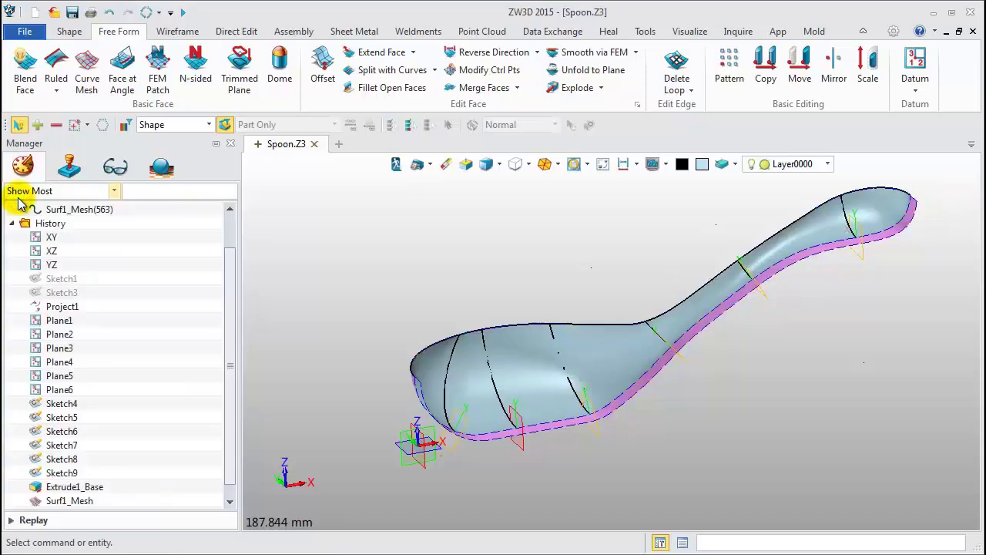
# Blank the geometry along the spoon's open edge so only the mesh surface remains
pyautogui.click(626, 398)
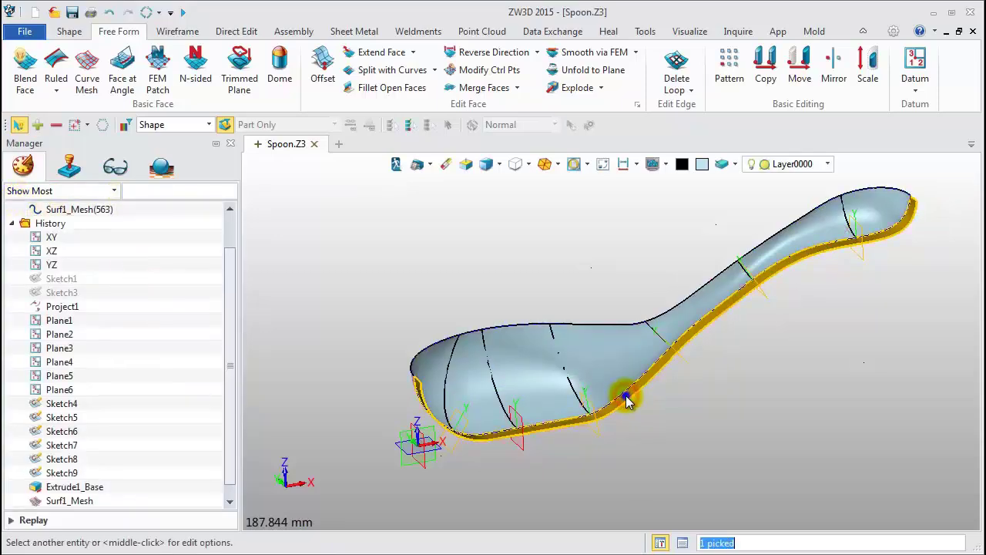
pyautogui.rightClick(626, 397)
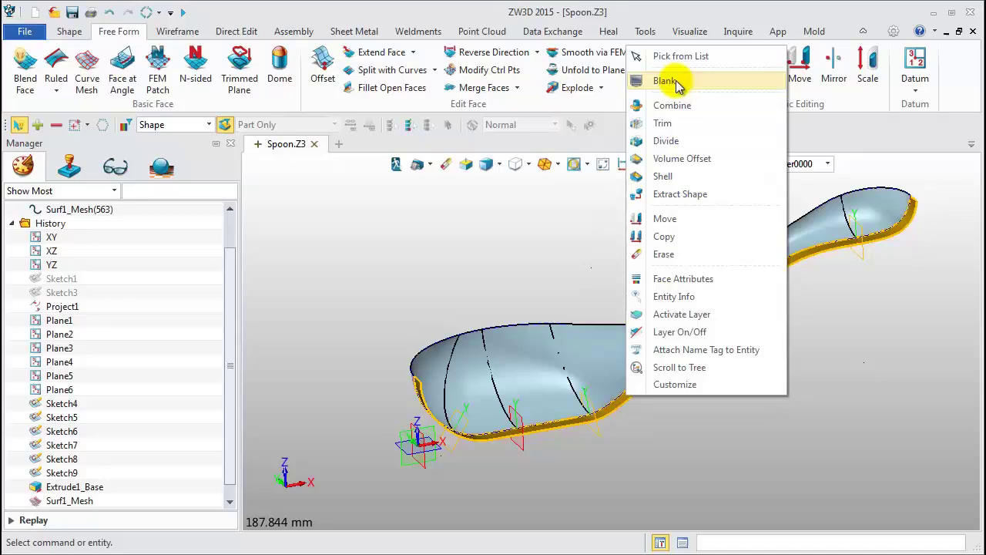
pyautogui.click(670, 81)
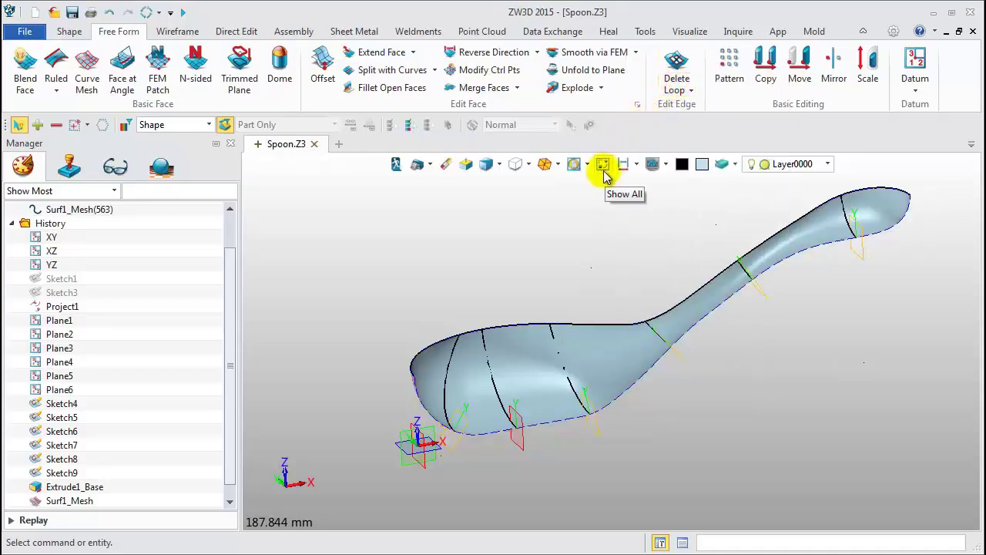
# Mirror the curve-mesh spoon surface about the XZ plane
pyautogui.click(833, 68)
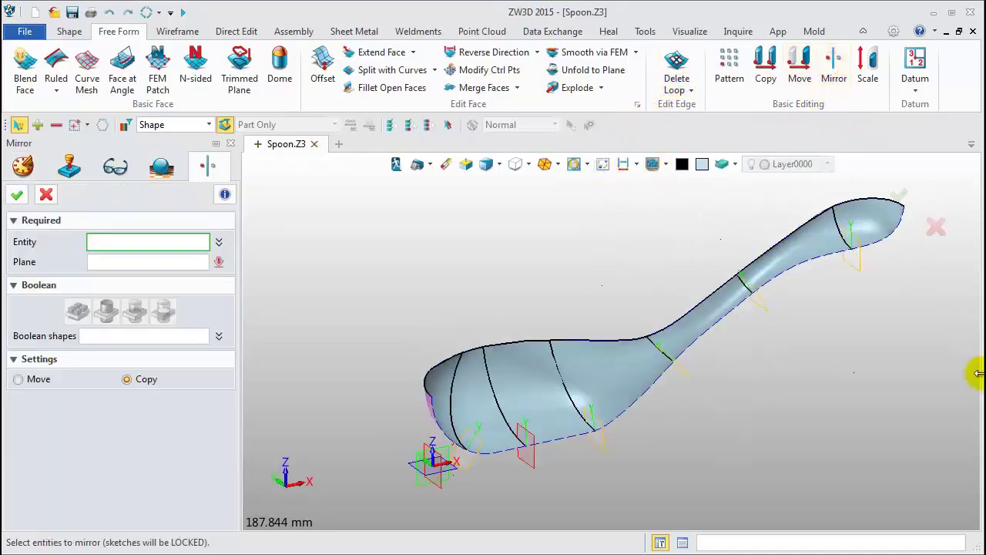
pyautogui.click(716, 308)
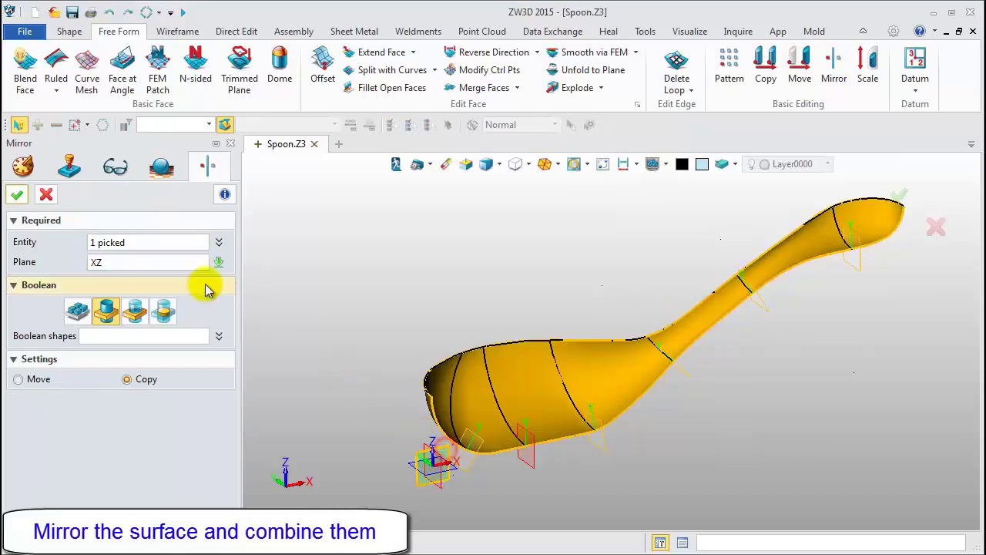
pyautogui.click(17, 195)
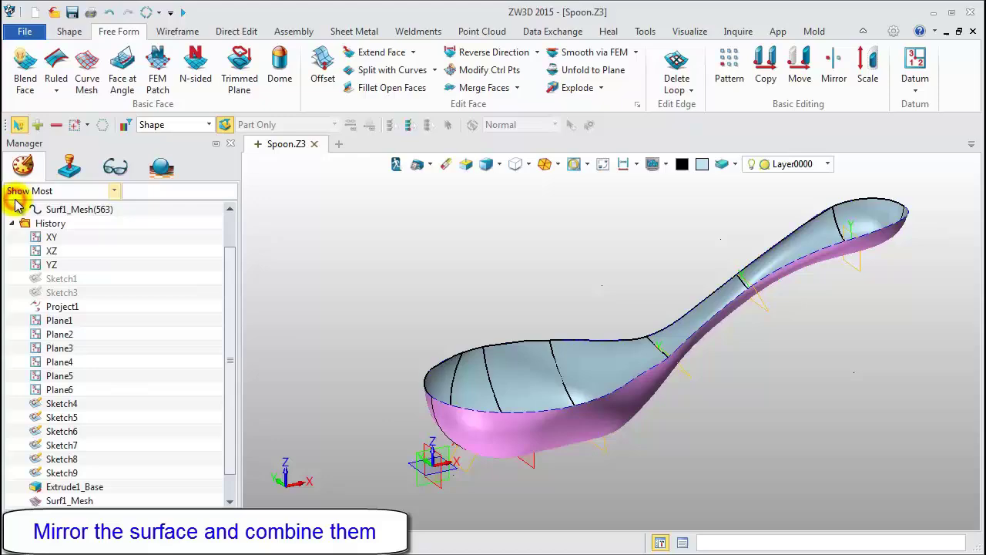
pyautogui.moveTo(528, 273)
pyautogui.mouseDown(button='middle')
pyautogui.moveTo(522, 269)
pyautogui.moveTo(521, 323)
pyautogui.moveTo(532, 272)
pyautogui.mouseUp(button='middle')
# Select Sketch4 through Sketch9 in the History tree and blank them
pyautogui.click(62, 404)
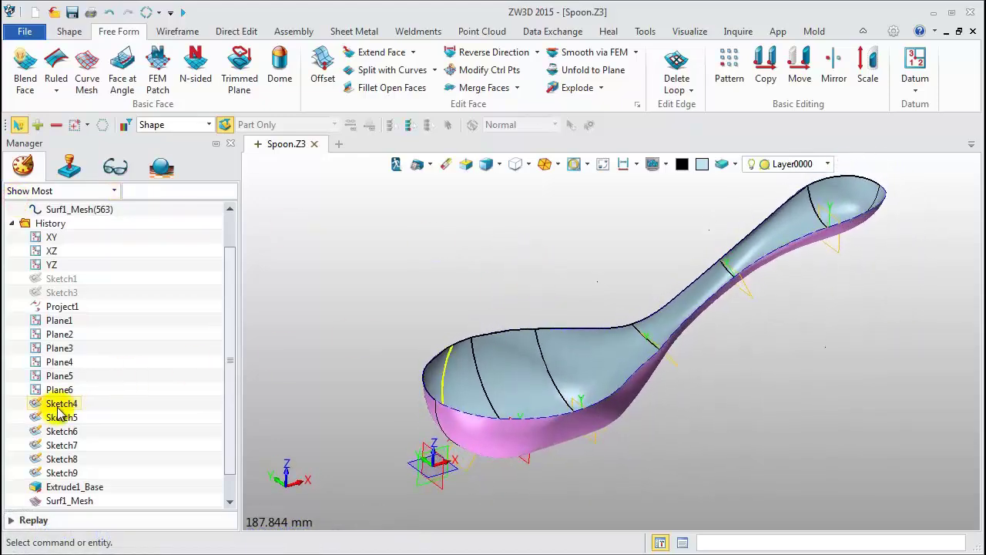
pyautogui.keyDown('shift'); pyautogui.click(66, 472); pyautogui.keyUp('shift')
pyautogui.rightClick(71, 475)
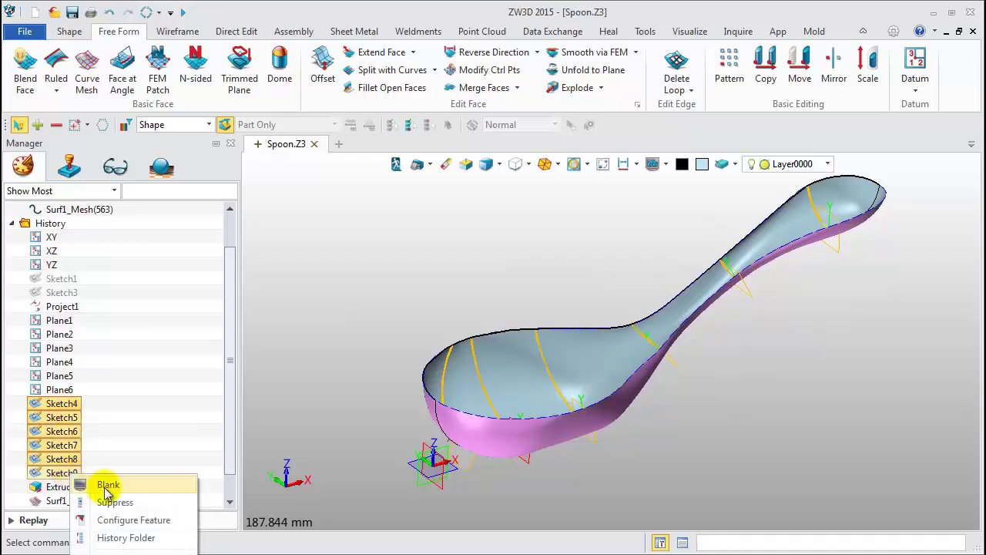
pyautogui.click(104, 484)
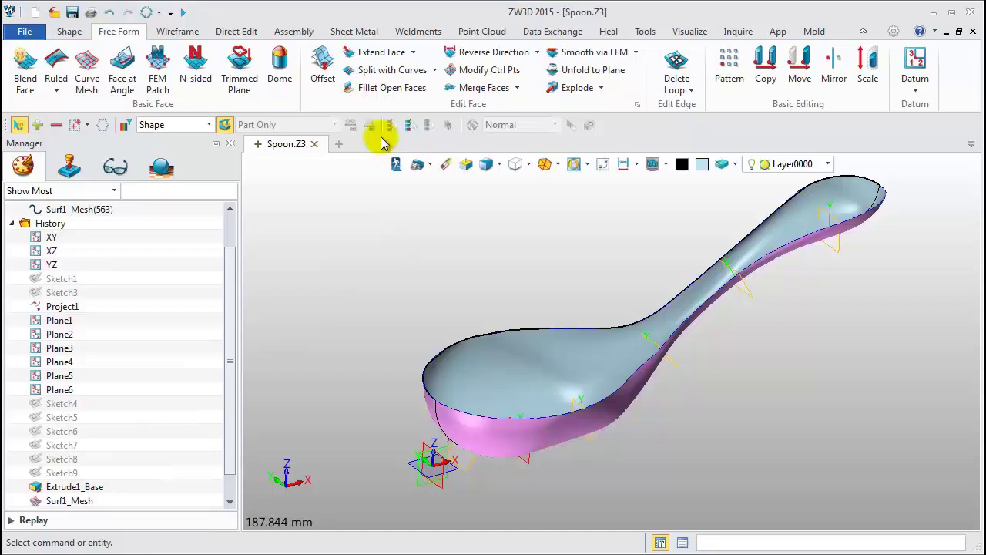
pyautogui.click(743, 35)
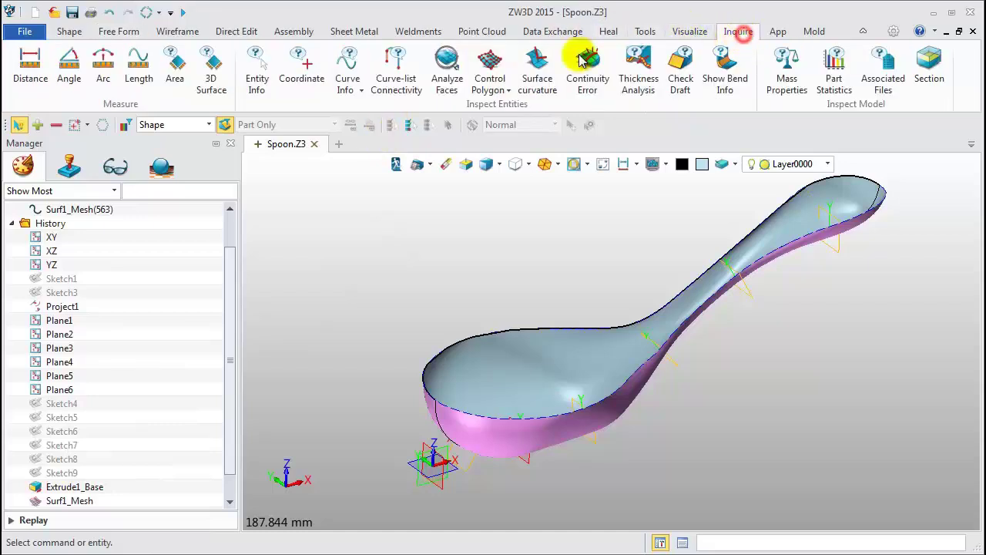
pyautogui.click(450, 66)
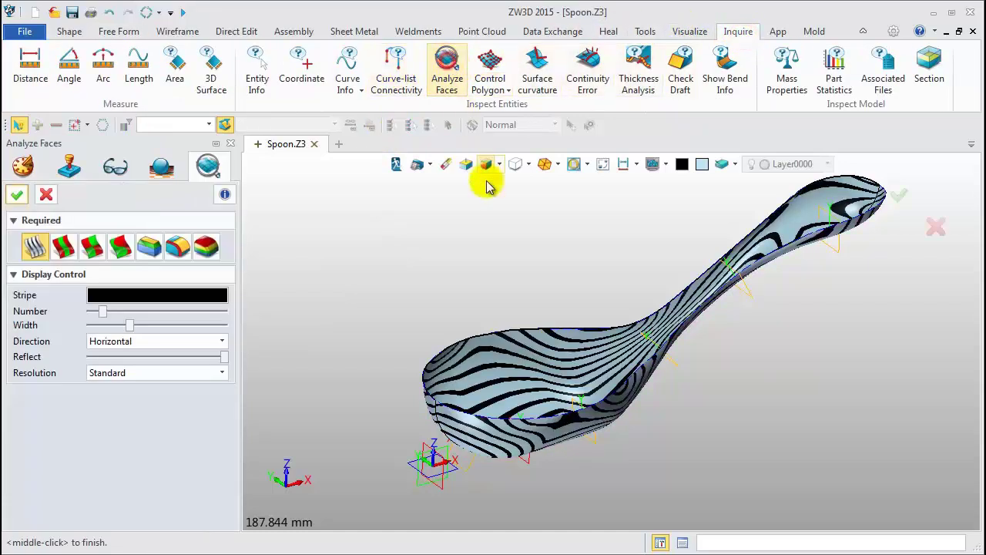
pyautogui.moveTo(691, 453); pyautogui.dragTo(714, 408, button='right')
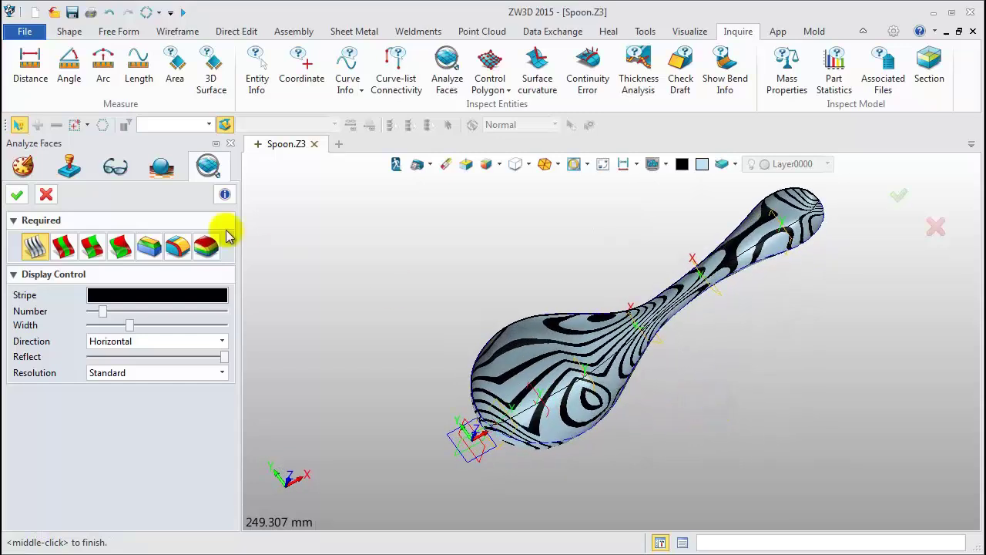
# Close the zebra analysis and blank datum planes Plane1 through Plane6
pyautogui.click(48, 196)
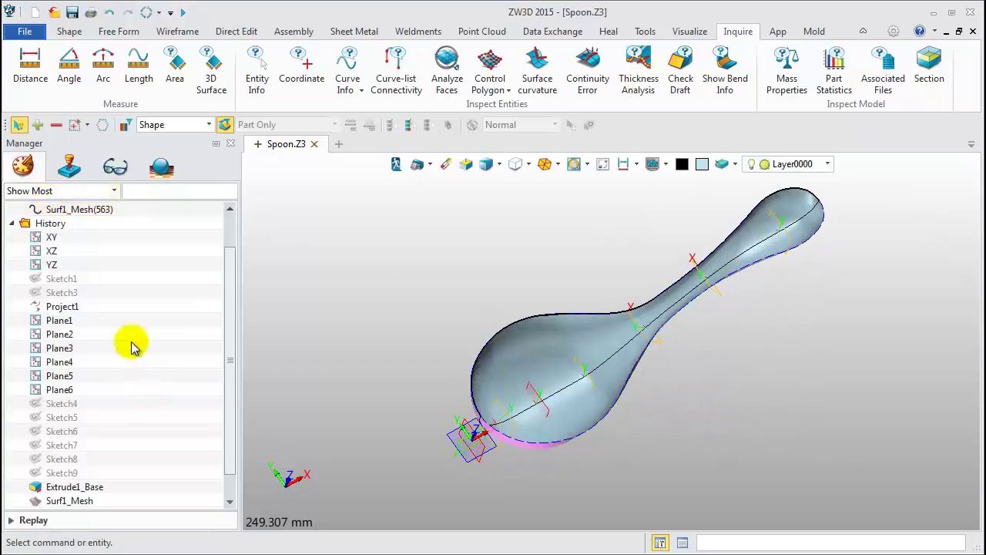
pyautogui.click(60, 321)
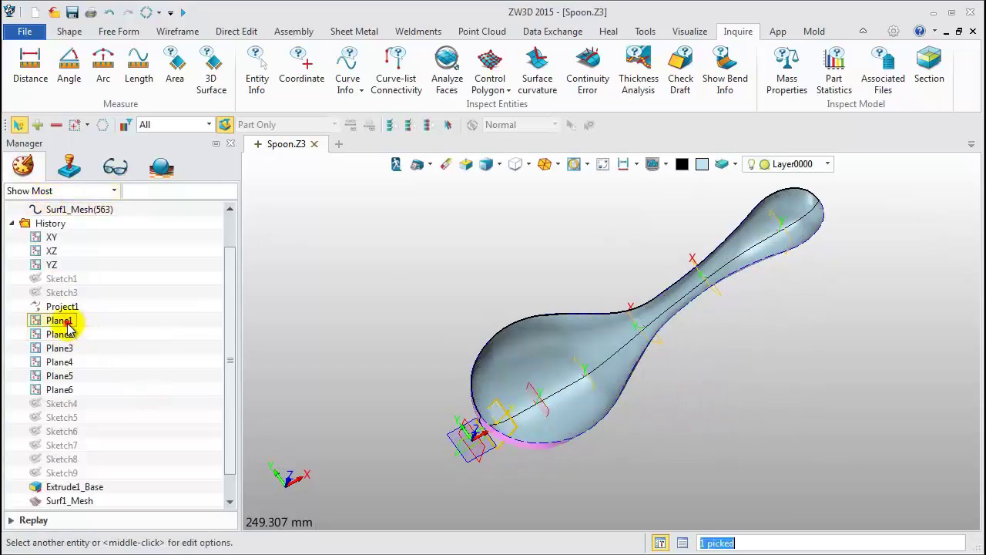
pyautogui.keyDown('shift'); pyautogui.click(71, 391); pyautogui.keyUp('shift')
pyautogui.rightClick(72, 390)
pyautogui.click(106, 403)
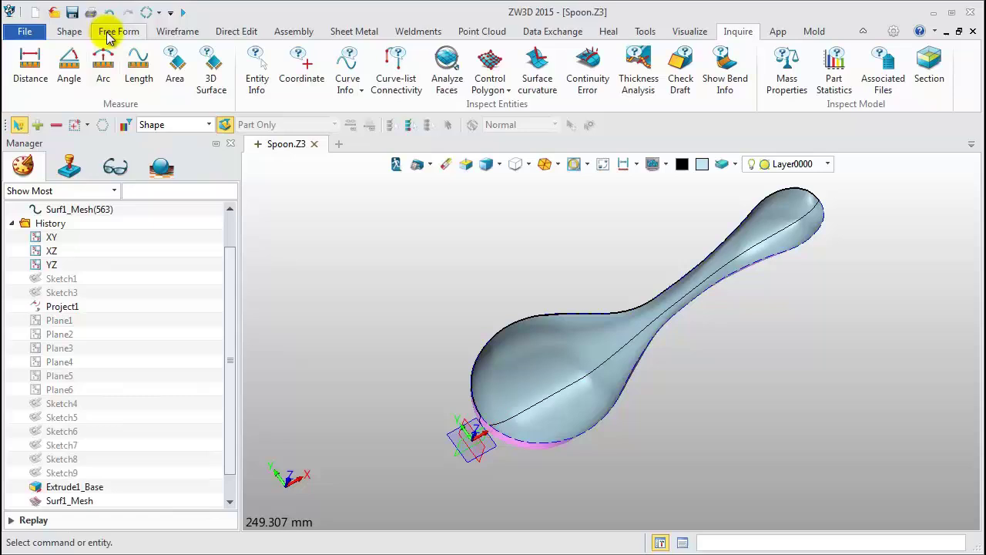
pyautogui.click(68, 32)
# Shell the spoon surface as Shape S with a Thick T of -1.5
pyautogui.click(399, 65)
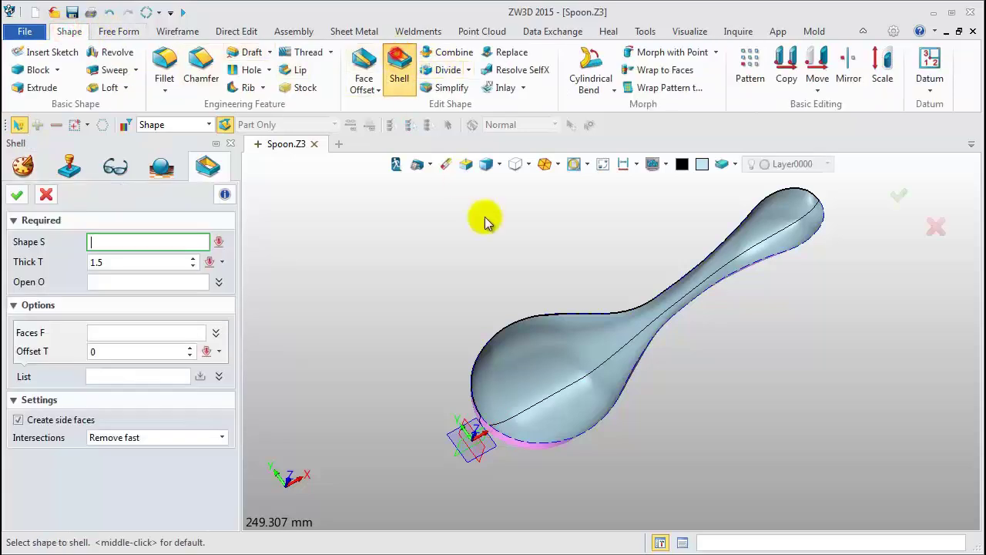
pyautogui.click(529, 342)
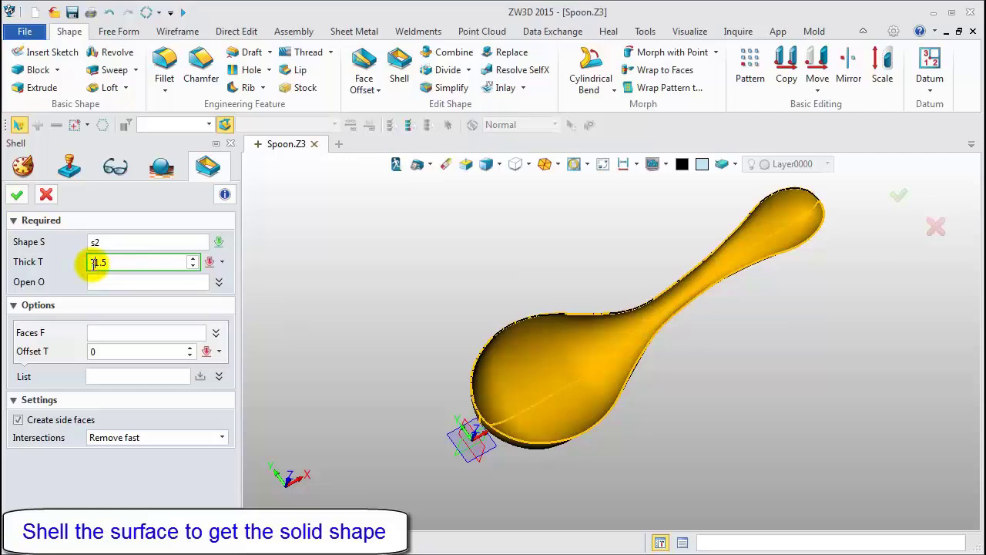
pyautogui.write('-')
pyautogui.click(20, 195)
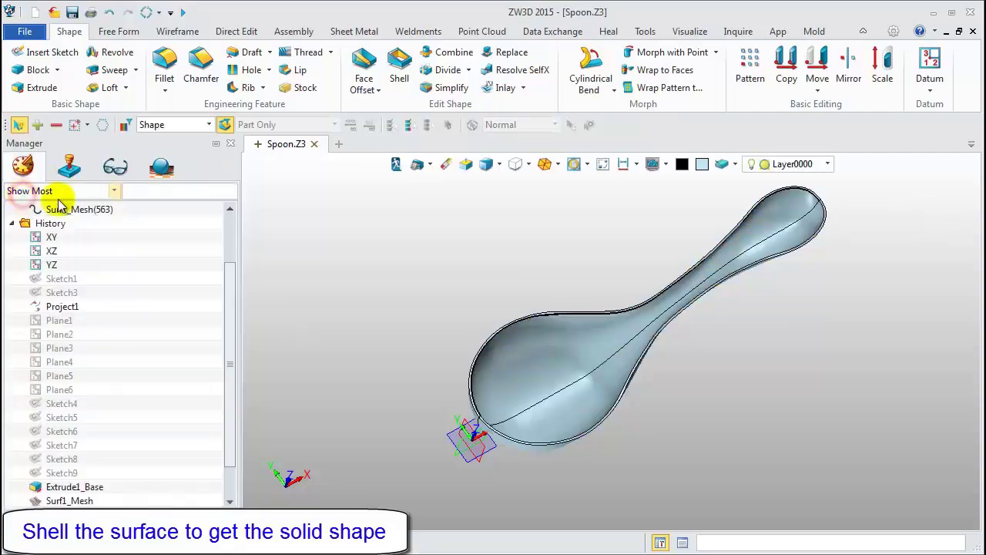
# Apply the gold swatch colour to the shelled spoon solid
pyautogui.click(759, 235)
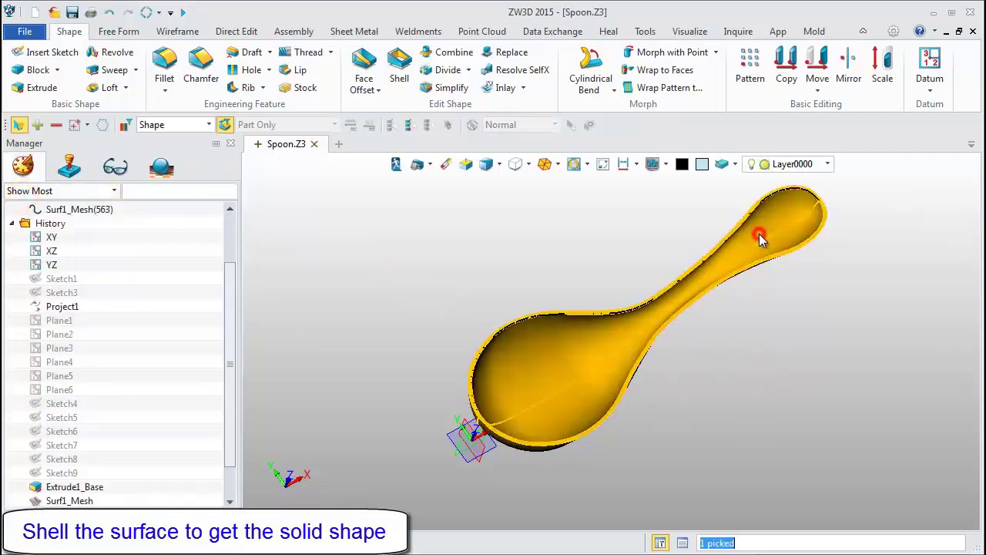
pyautogui.click(706, 169)
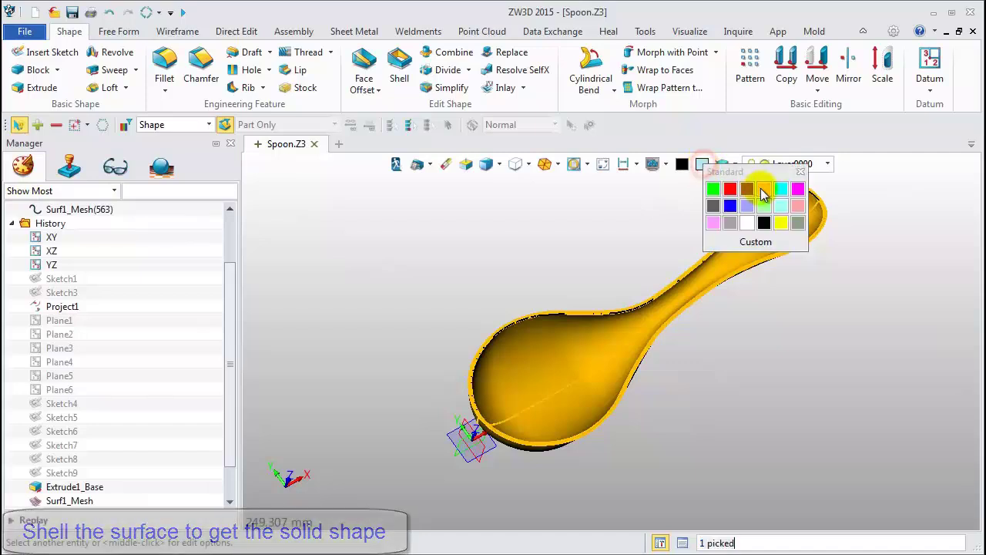
pyautogui.click(763, 192)
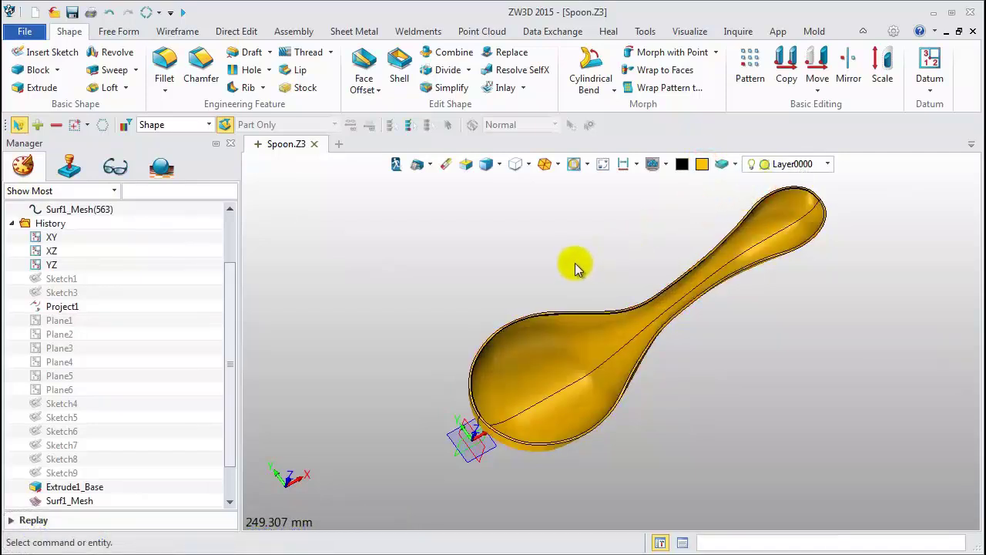
pyautogui.moveTo(575, 266); pyautogui.dragTo(571, 258, button='middle')
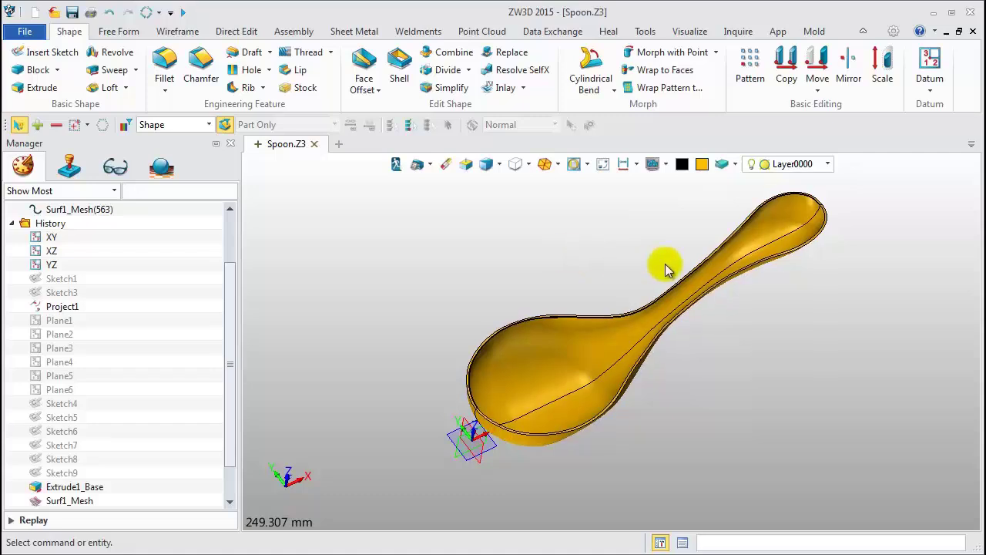
pyautogui.moveTo(665, 263); pyautogui.dragTo(609, 258, button='middle')
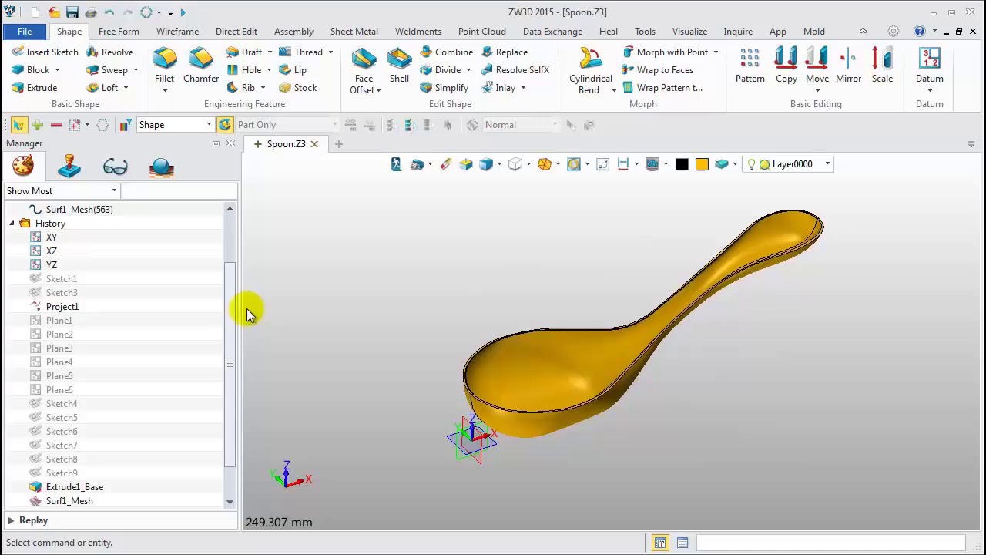